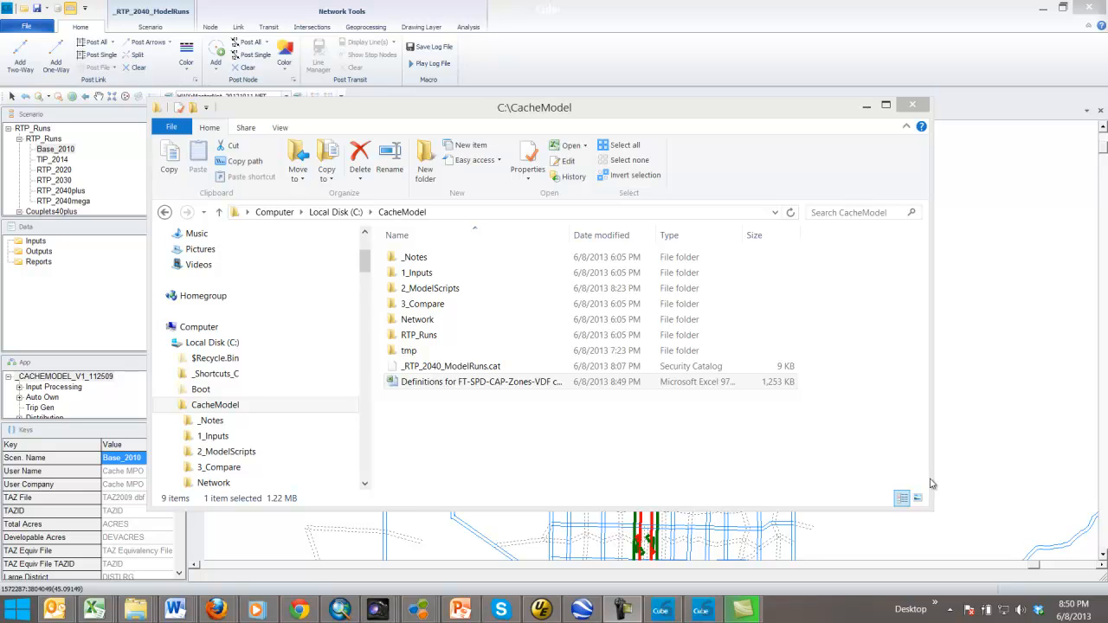
Step: Widen the Name column in the CacheModel folder and open the workbook Definitions for FT-SPD-CAP-Zones-VDF curves V70.xls in Excel
left_click(510, 412)
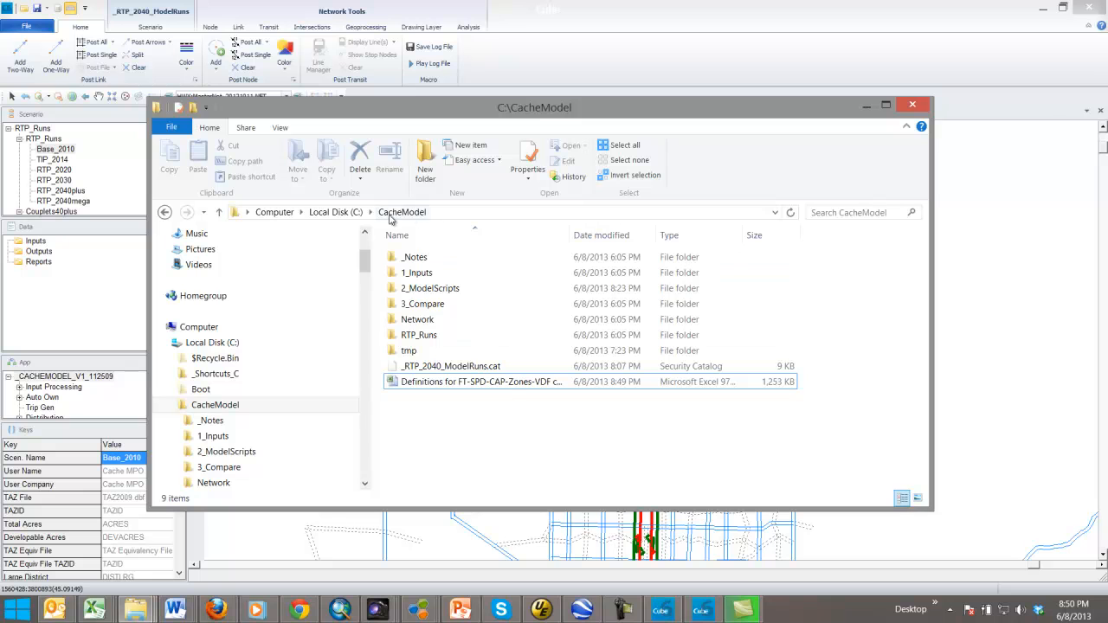
left_click_drag(565, 235, 629, 236)
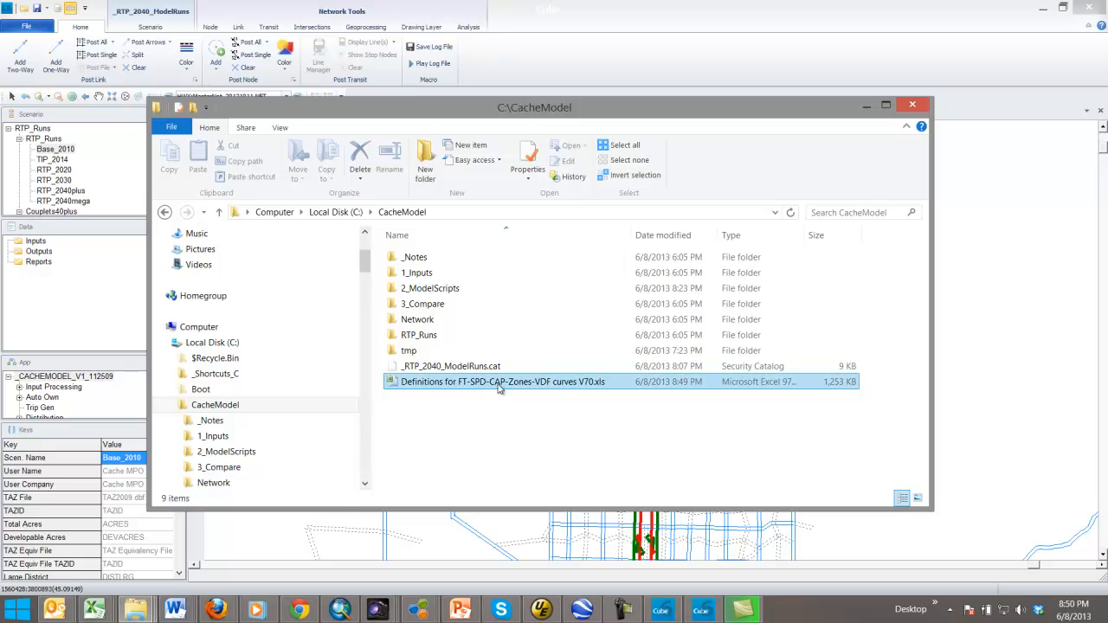
left_click(496, 384)
double_click(497, 384)
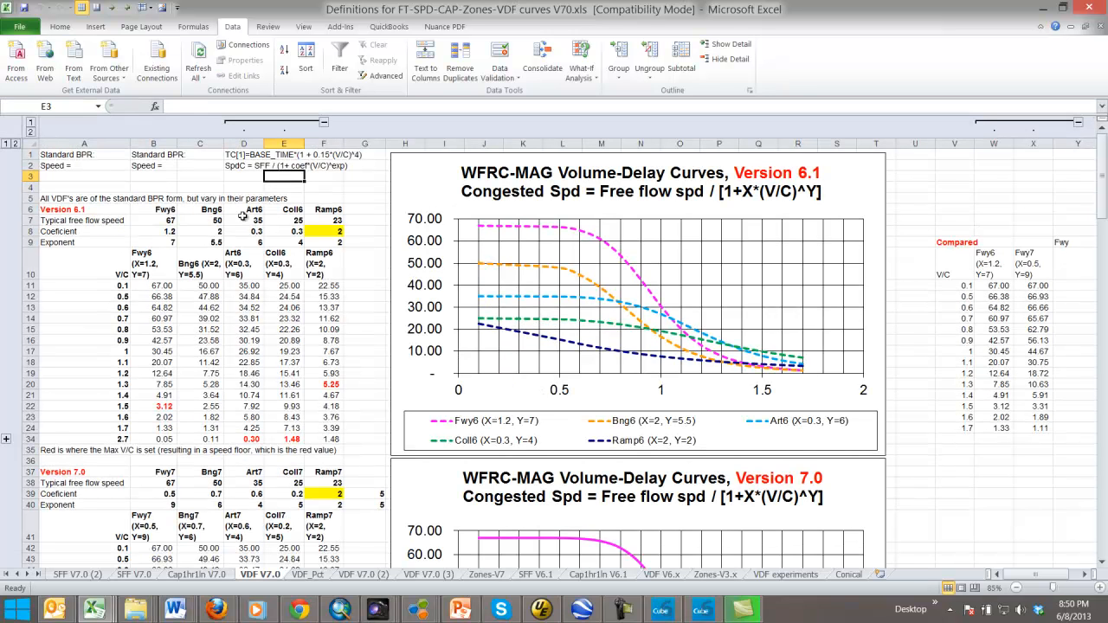
Step: Examine the Version 6.1 volume-delay curves on the VDF V7.0 sheet and the capacity table on the Cap1hr1ln V7.0 sheet
left_click(153, 340)
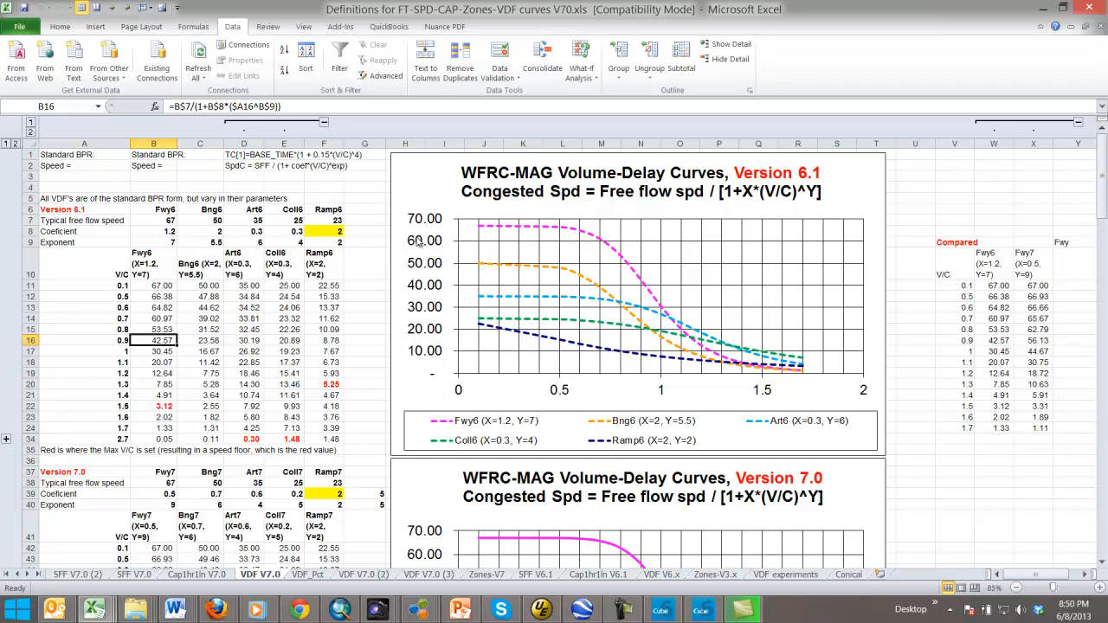
mouse_move(502, 231)
mouse_move(662, 311)
mouse_move(705, 353)
left_click(198, 574)
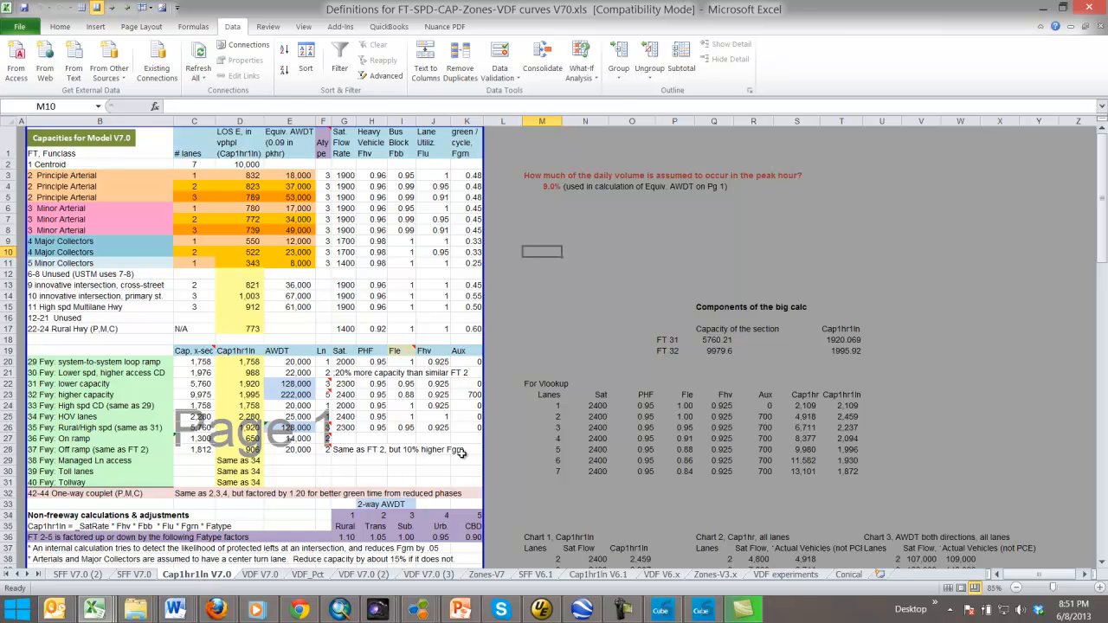
left_click(300, 296)
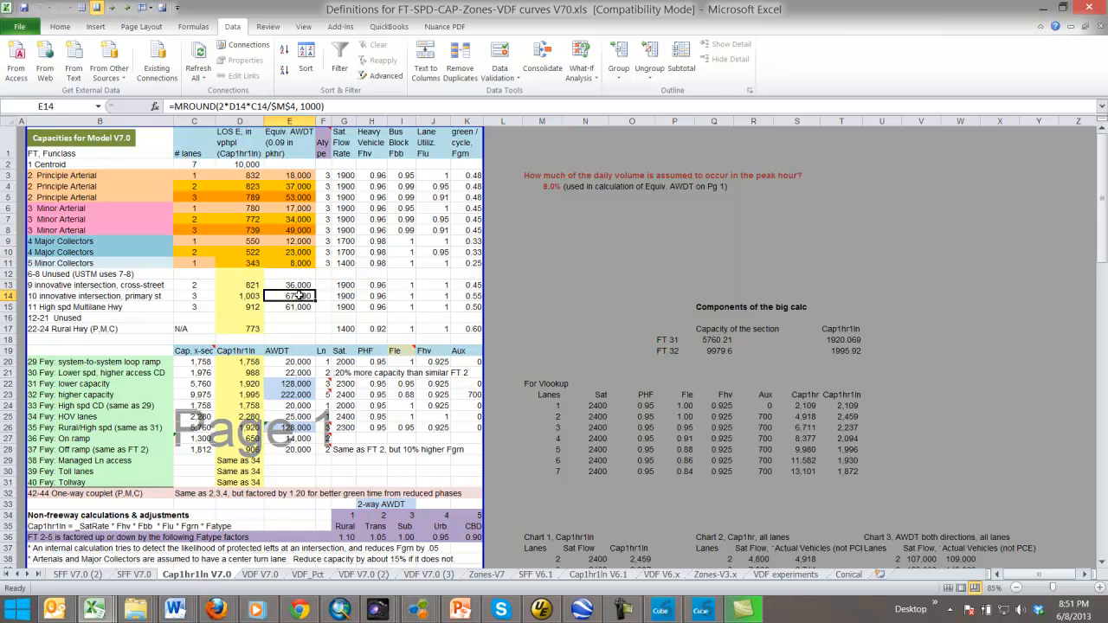
Step: Switch to the SFF V7.0 sheet and look over its free-flow speeds by functional type
left_click(134, 575)
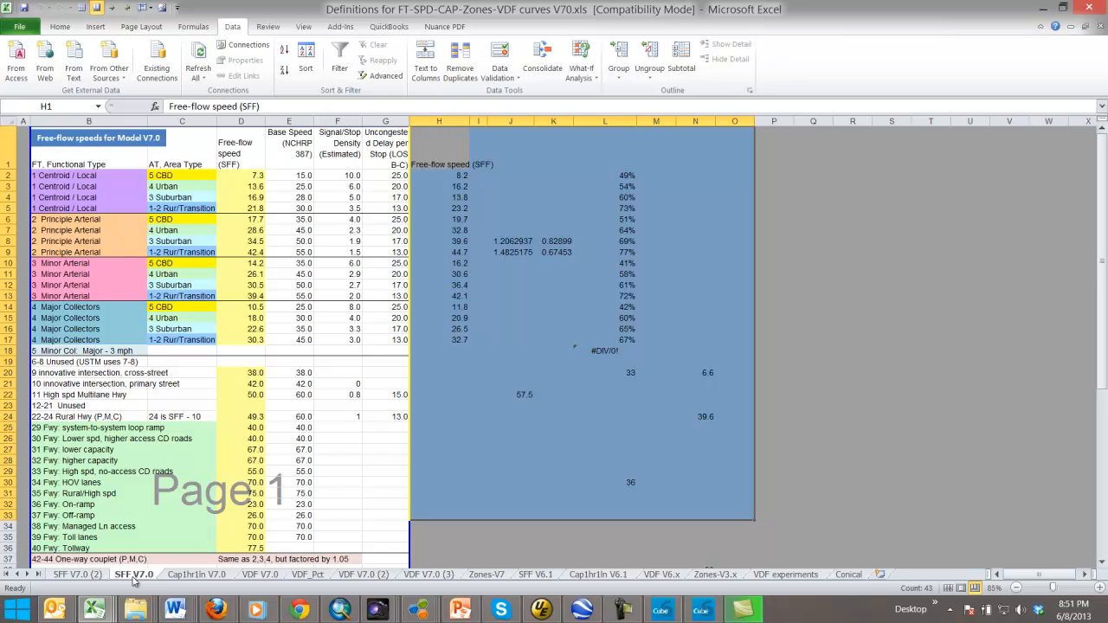
left_click(324, 396)
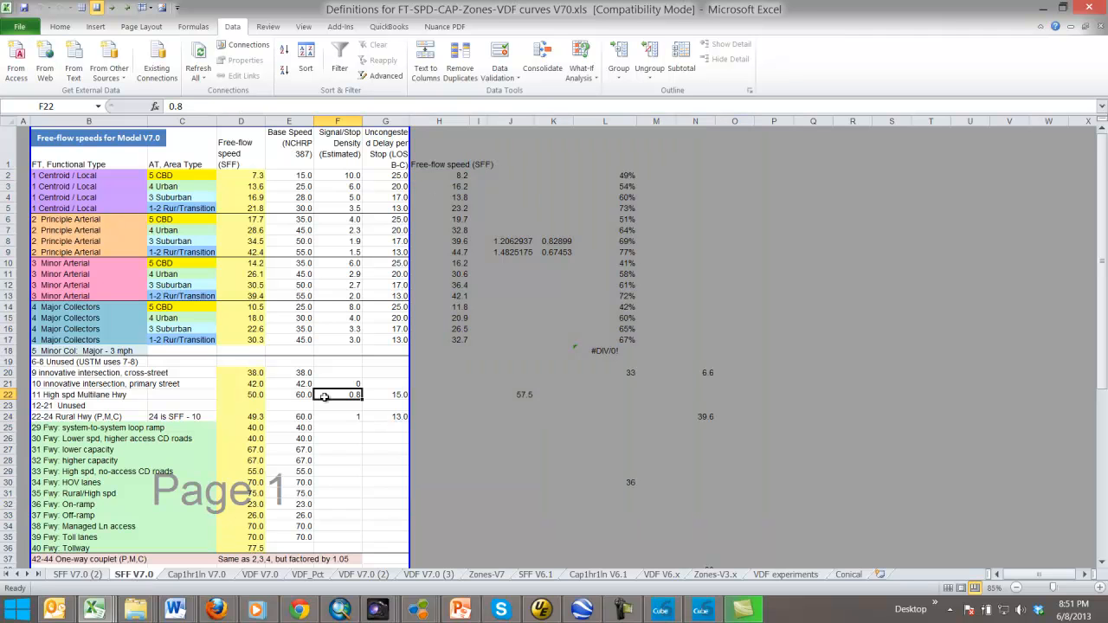
scroll(324, 395, "down", 2)
scroll(324, 396, "up", 2)
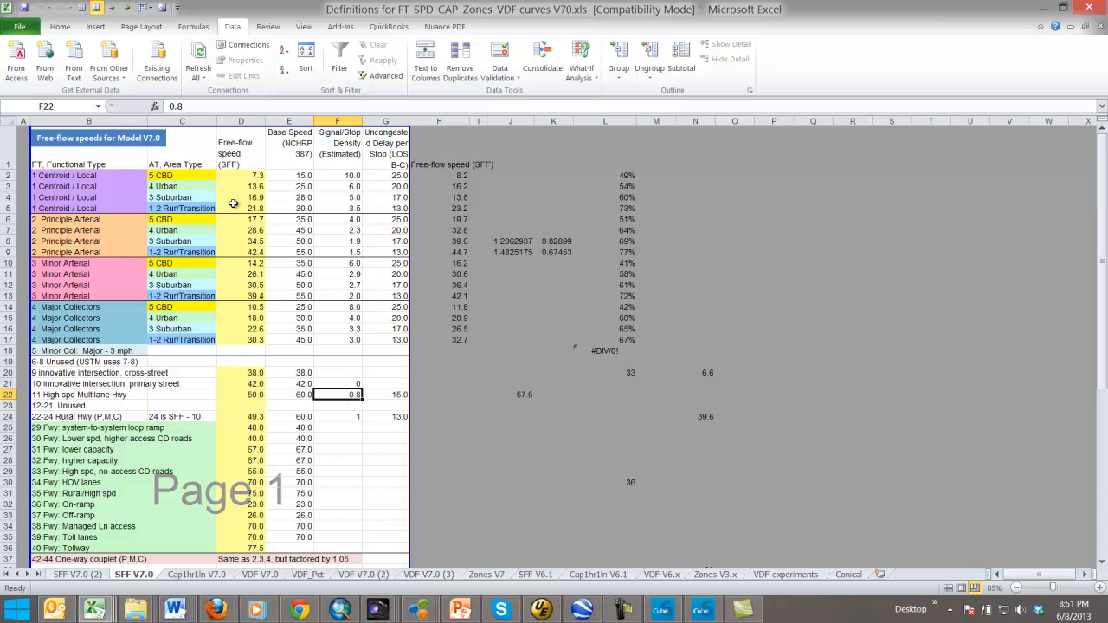
Step: Inspect the Base Speed entries for local, principle arterial and minor arterial roads across their area types
left_click(301, 176)
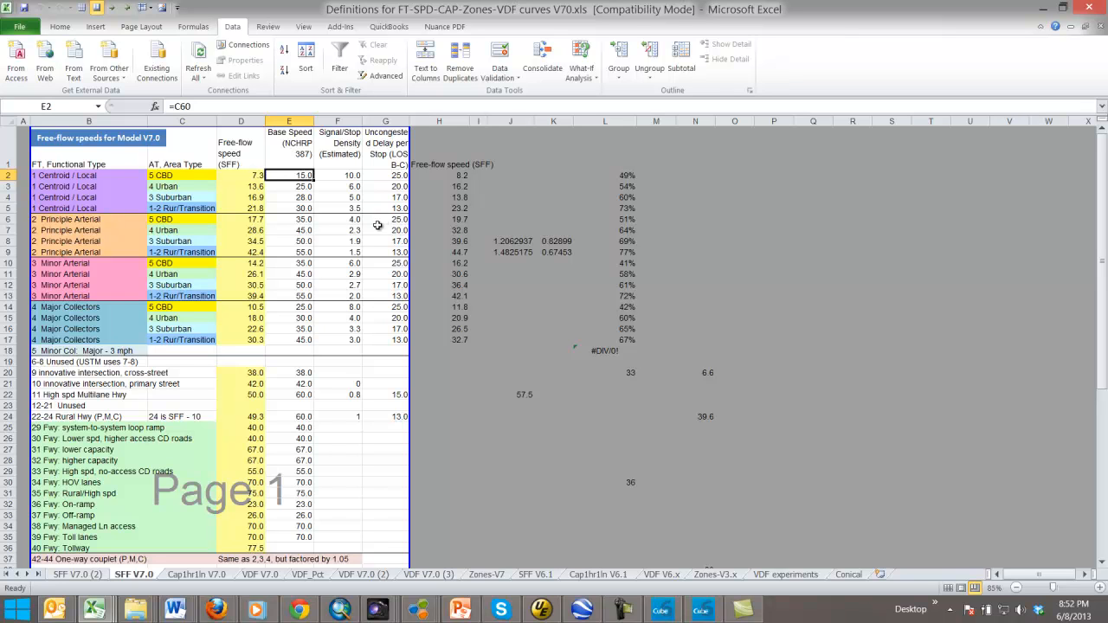
left_click(306, 208)
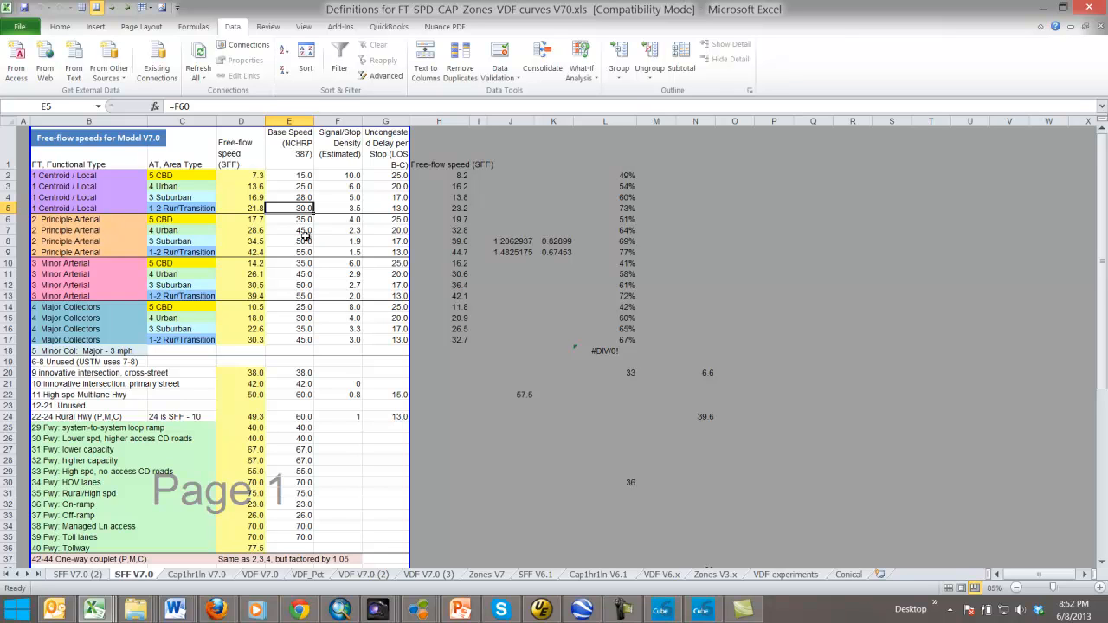
left_click(304, 231)
left_click(307, 243)
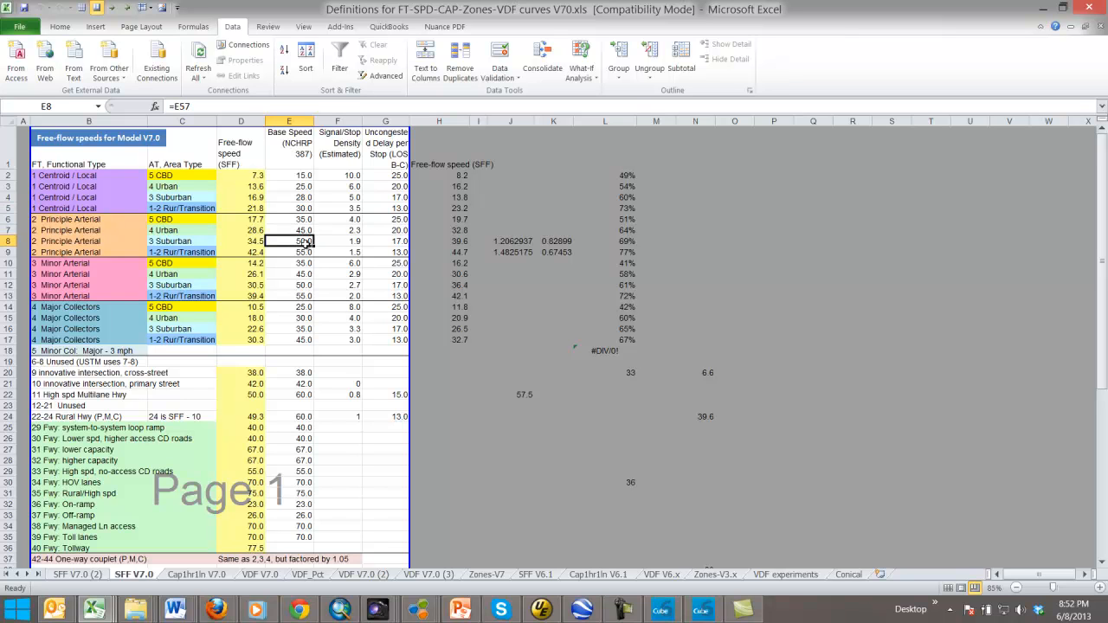
left_click(304, 272)
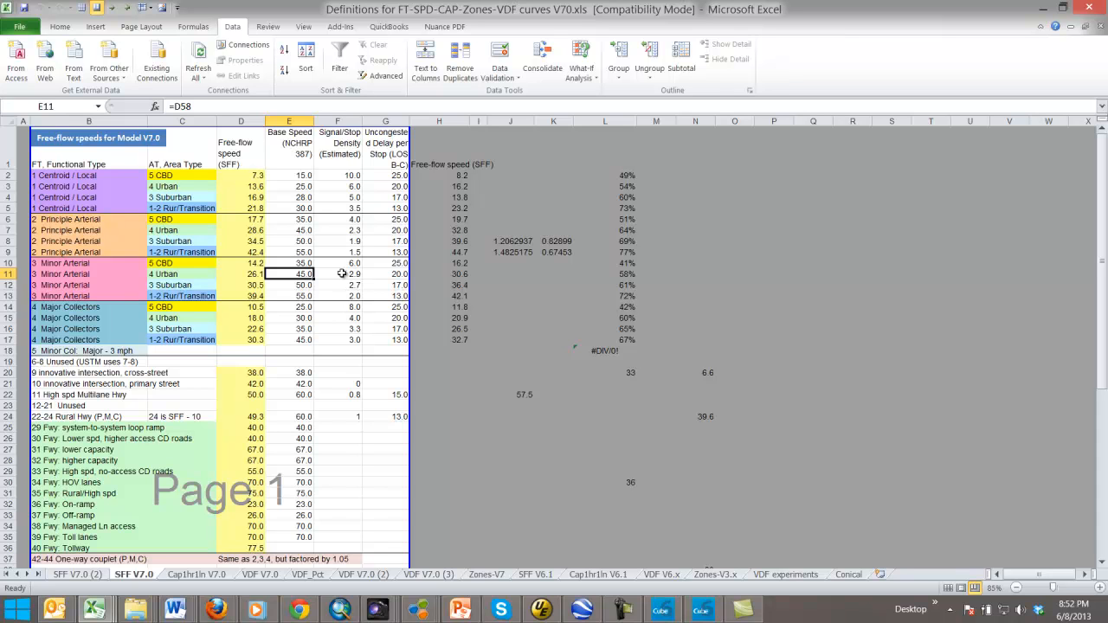
Step: Inspect the Signal/Stop Density entries for urban minor and principle arterials and glance at the parameter tables below
left_click(347, 274)
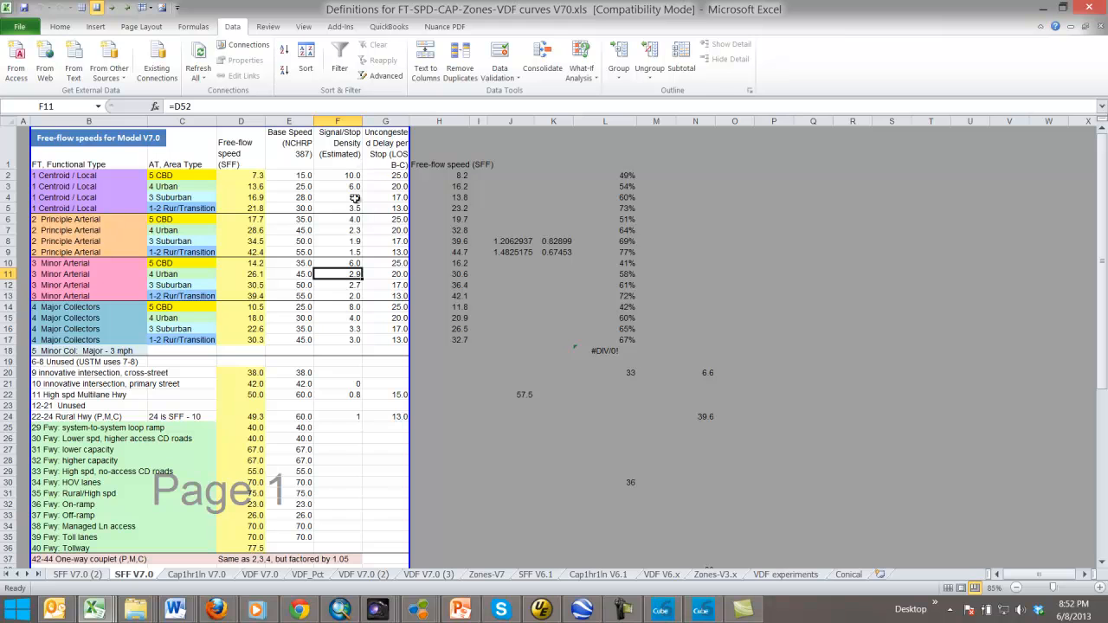
left_click(356, 236)
scroll(356, 247, "down", 1)
scroll(356, 251, "up", 1)
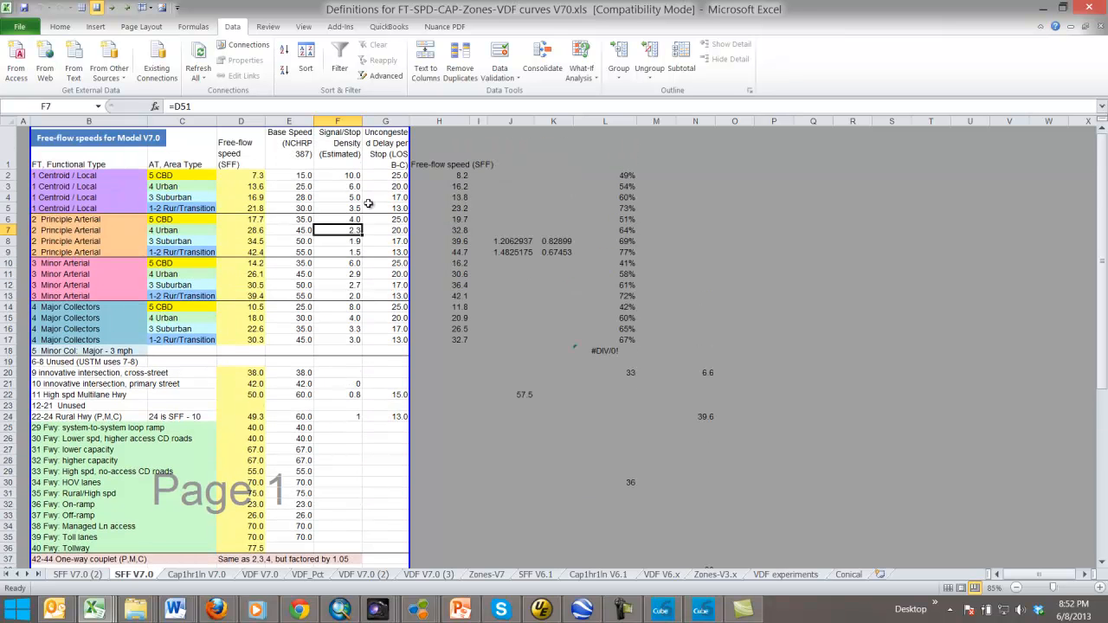
scroll(357, 259, "down", 8)
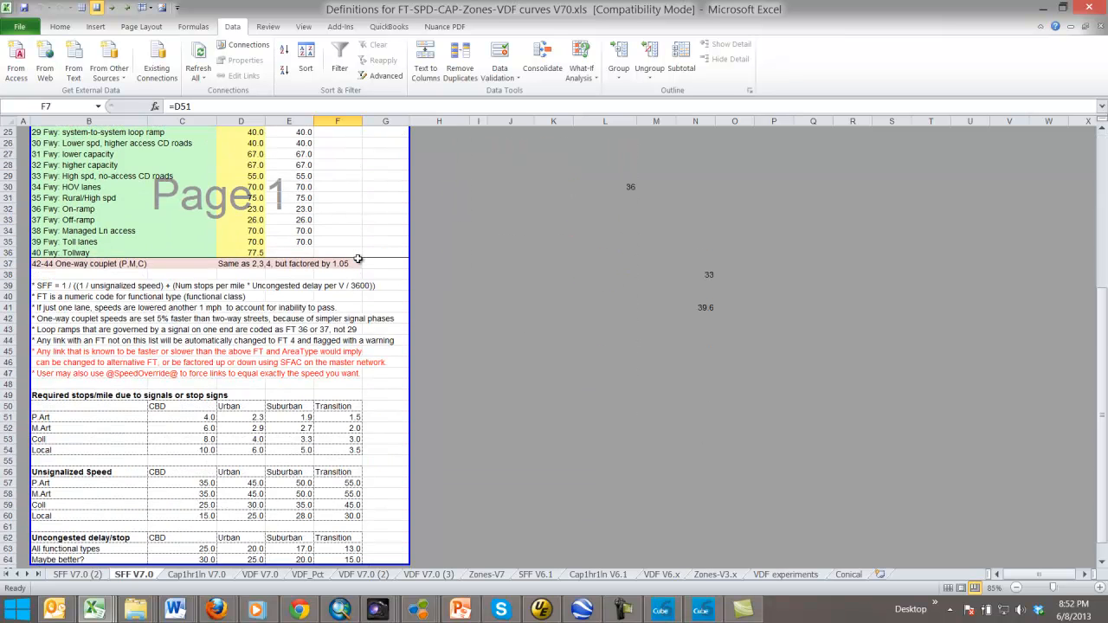
scroll(358, 259, "up", 8)
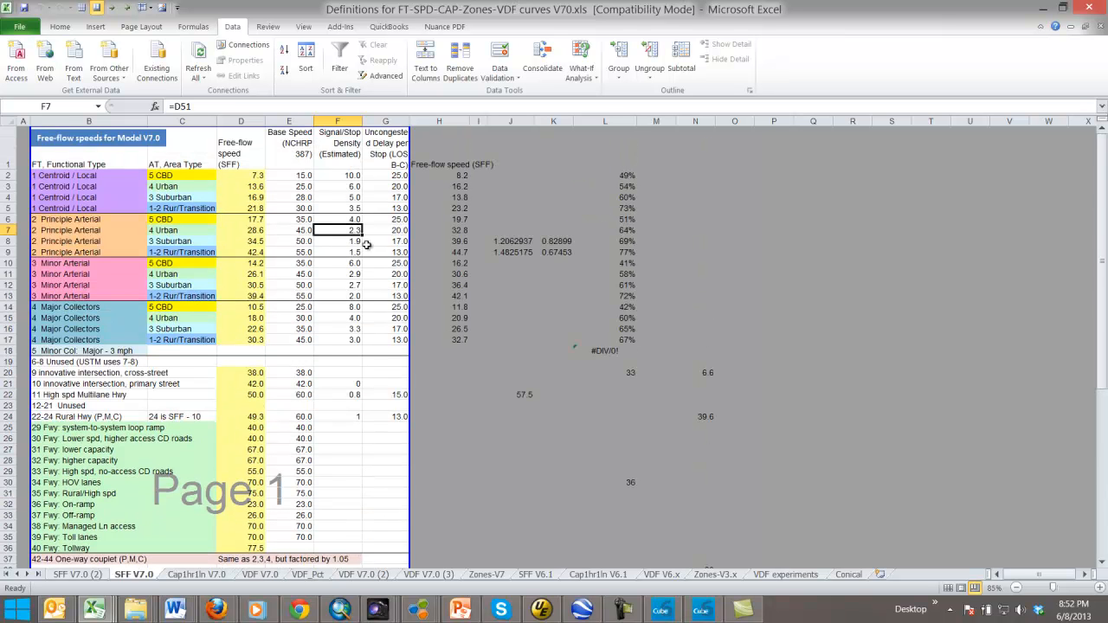
Step: Check the uncongested delay per stop for urban principle arterials and view the notes and parameter tables beneath the speed list
left_click(394, 230)
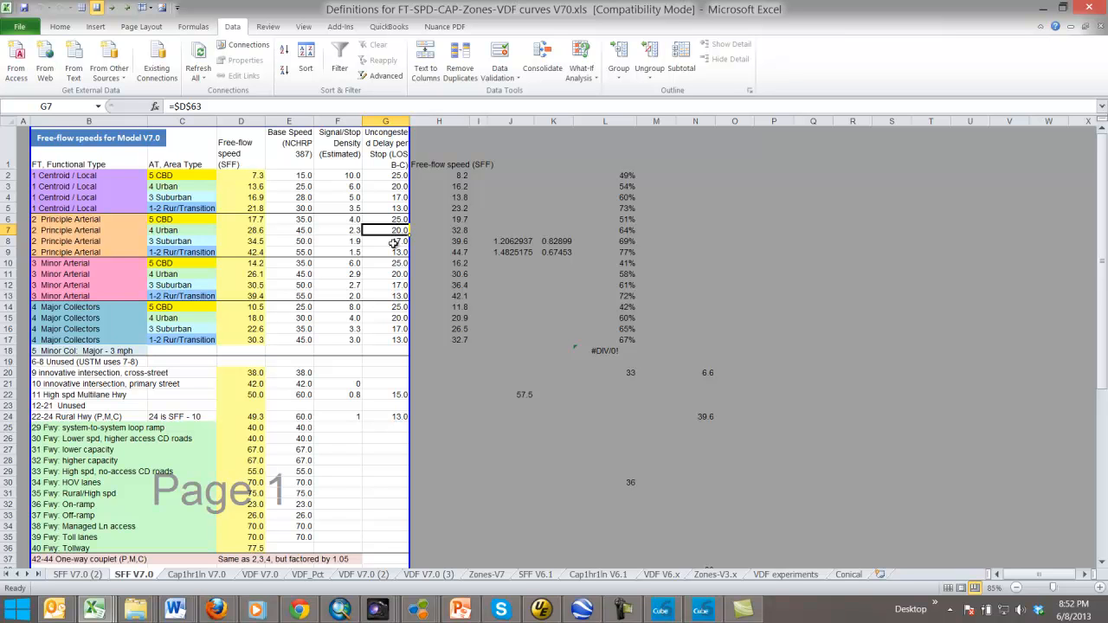
scroll(393, 244, "down", 8)
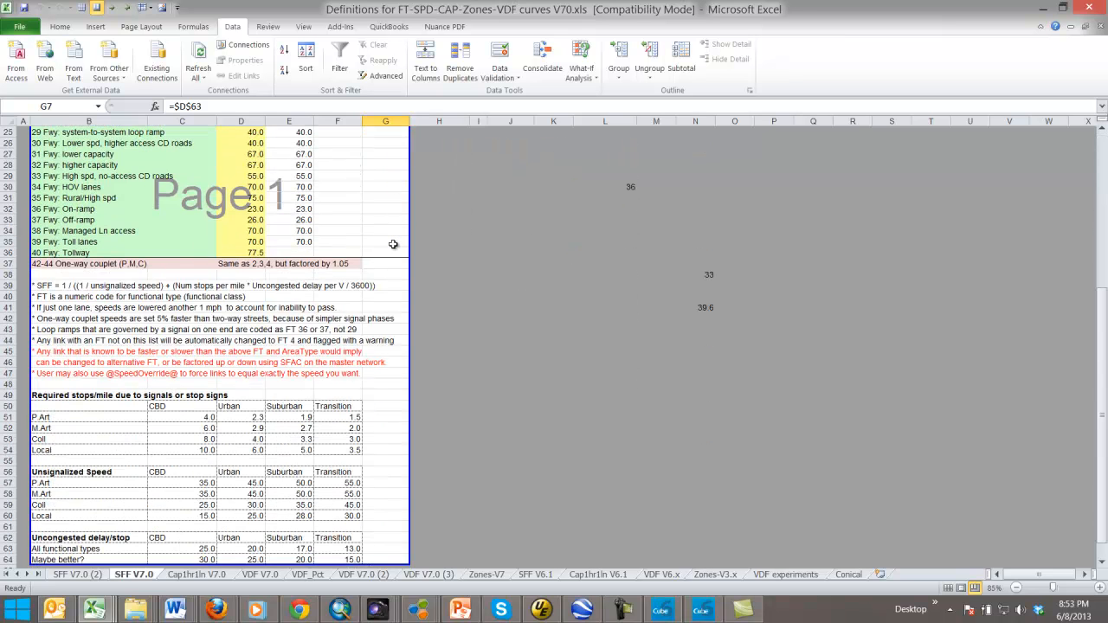
scroll(393, 244, "down", 3)
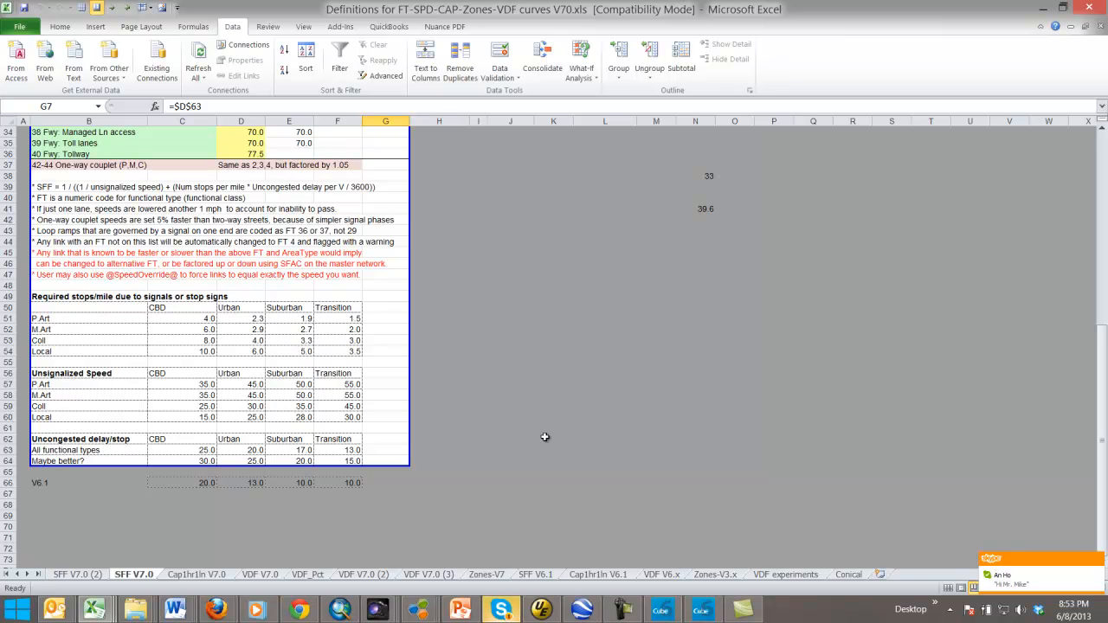
Step: Compare the CBD values by functional type in the Required stops/mile table, from principal arterial down to local
left_click(208, 330)
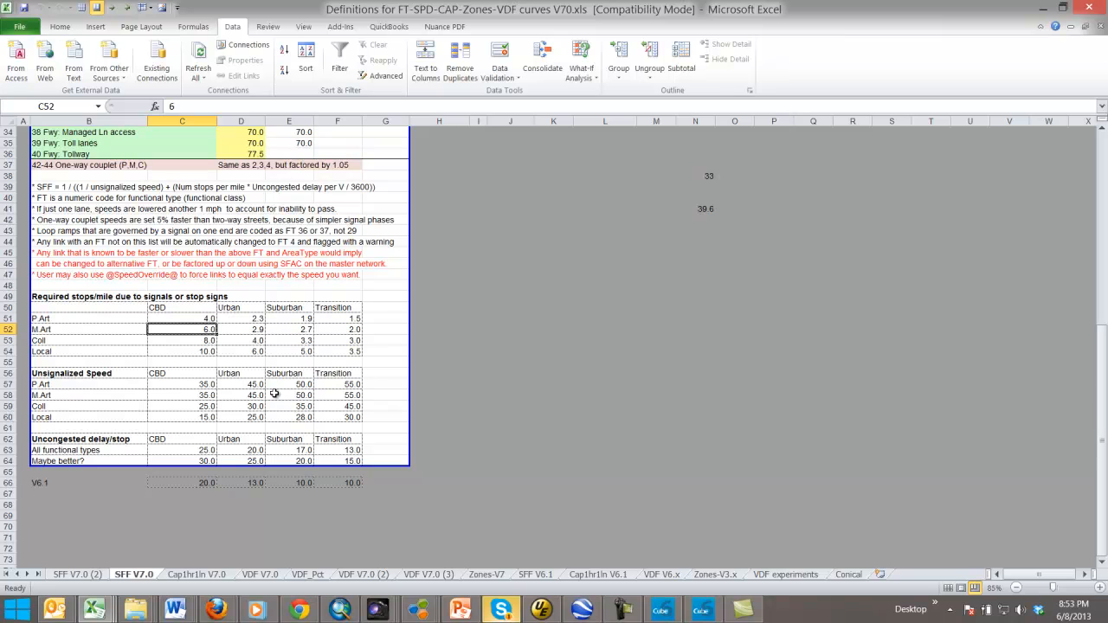
scroll(290, 390, "down", 1)
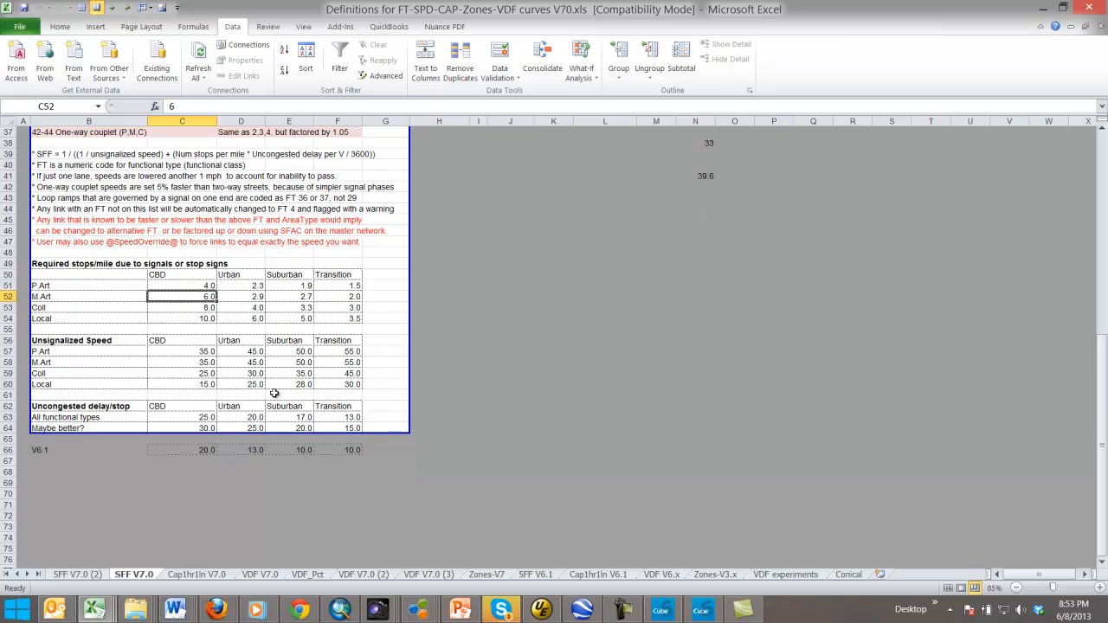
left_click(194, 285)
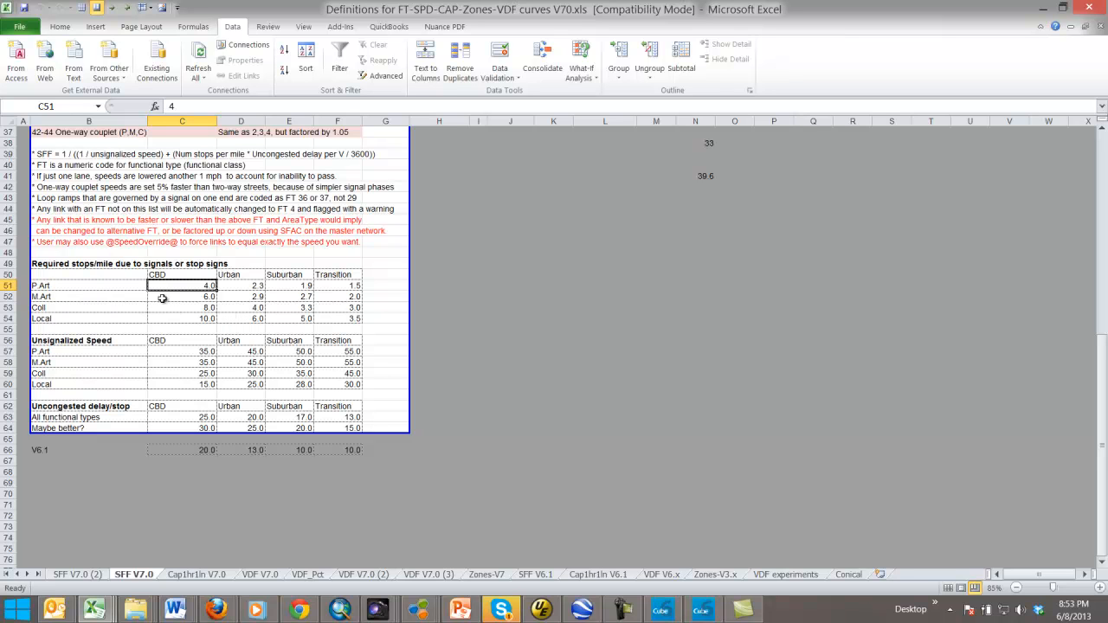
left_click(201, 296)
left_click(208, 286)
left_click(204, 308)
left_click(206, 318)
left_click(210, 287)
key("Down")
key("Down")
key("Down")
key("Up")
key("Up")
key("Up")
Step: Compare the principal arterial stops per mile across the CBD, Urban and Suburban area types, and check the CBD collector value
left_click(242, 290)
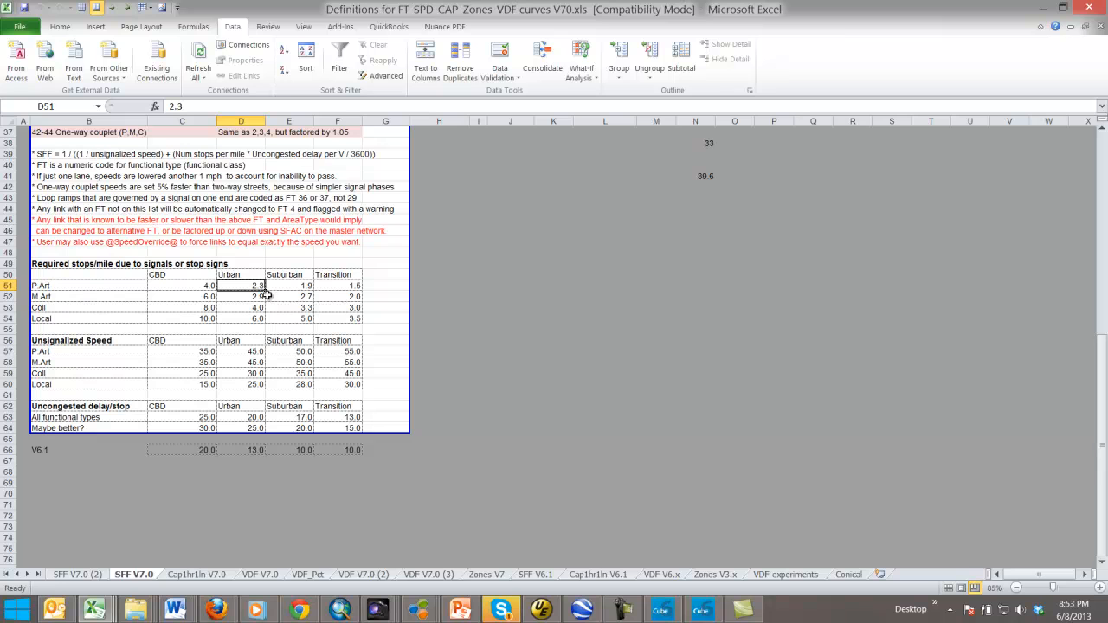
left_click(197, 288)
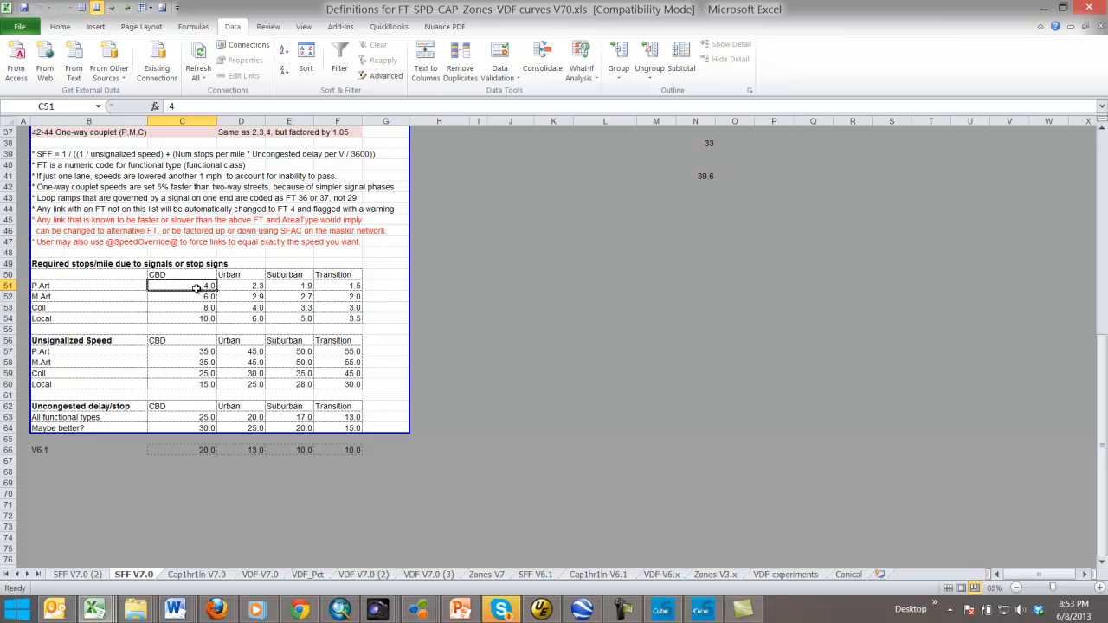
key("Right")
key("Right")
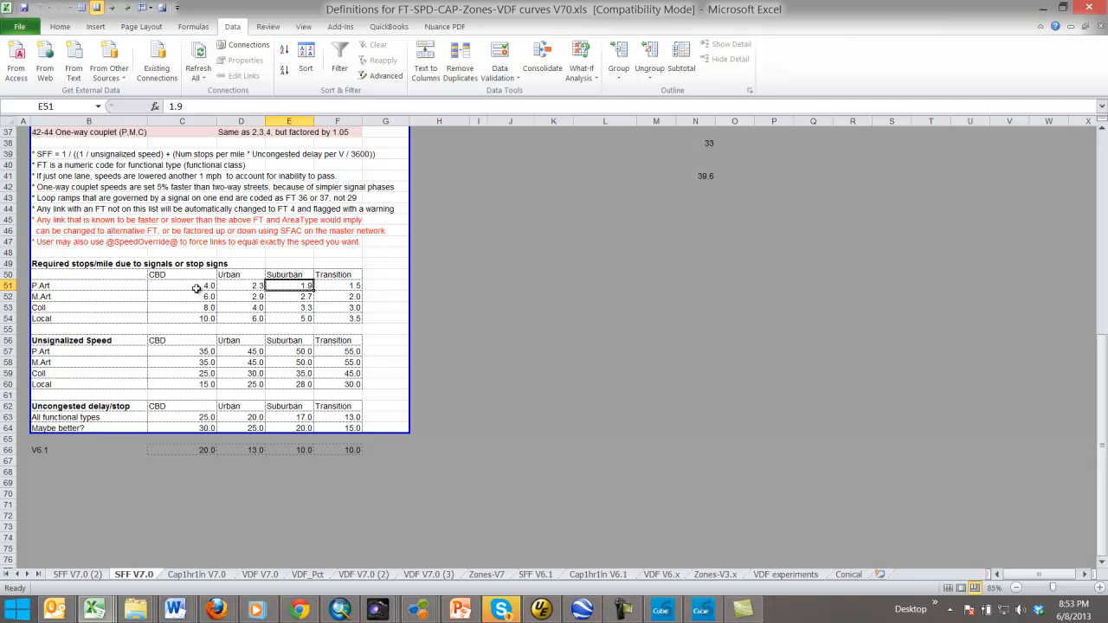
left_click(190, 309)
Step: Review the Unsignalized Speed table across area types for principal arterials and in the CBD for minor arterials and collectors
scroll(190, 312, "down", 1)
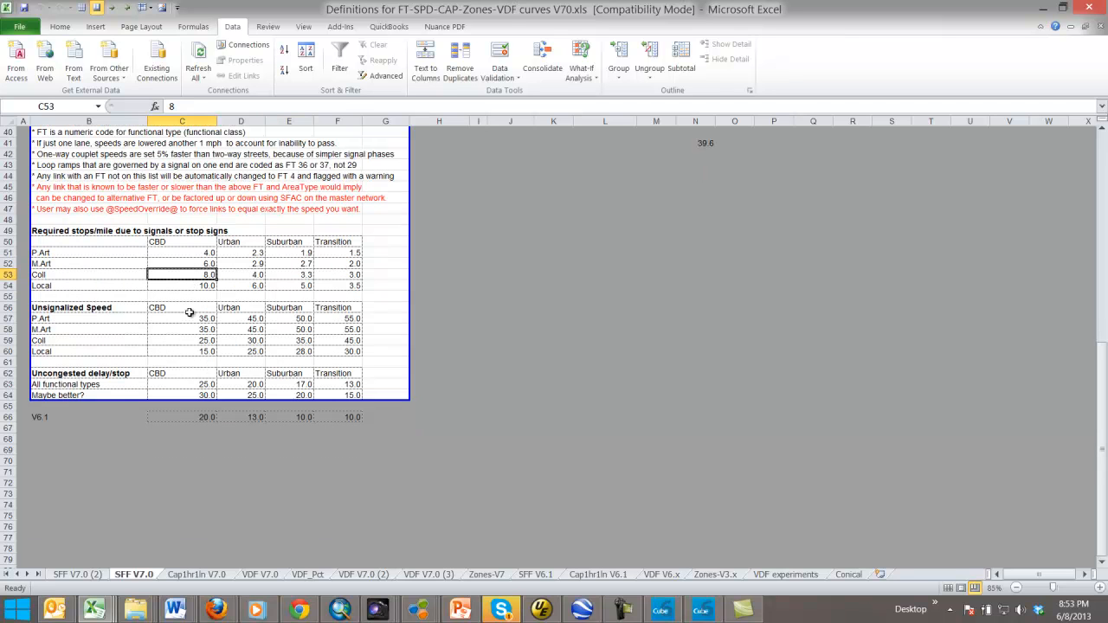
left_click(202, 318)
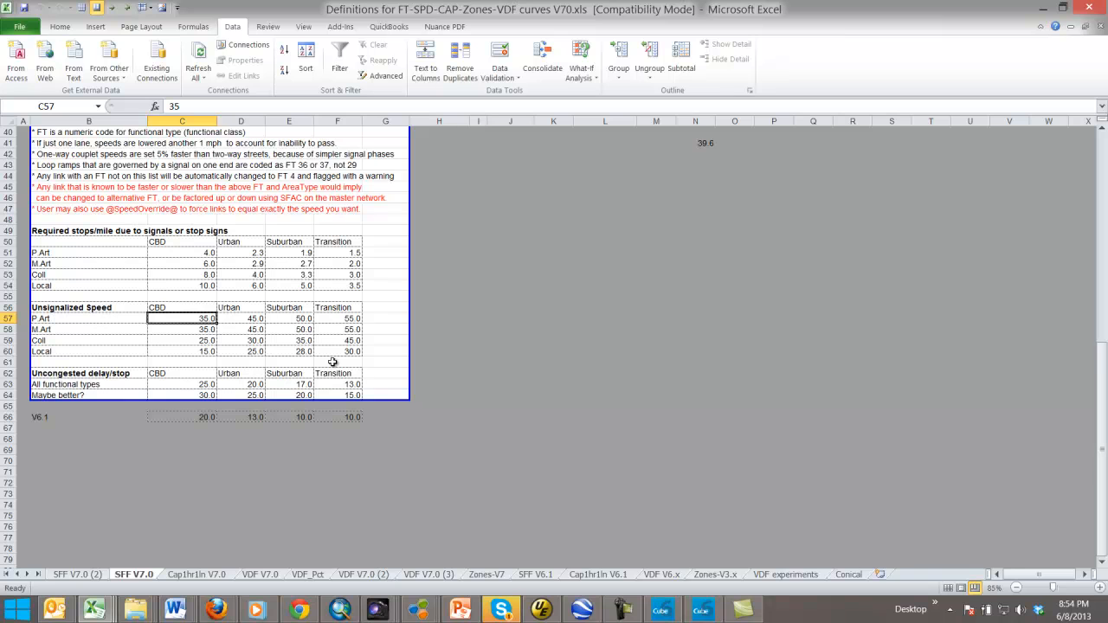
key("Right")
key("Right")
key("Right")
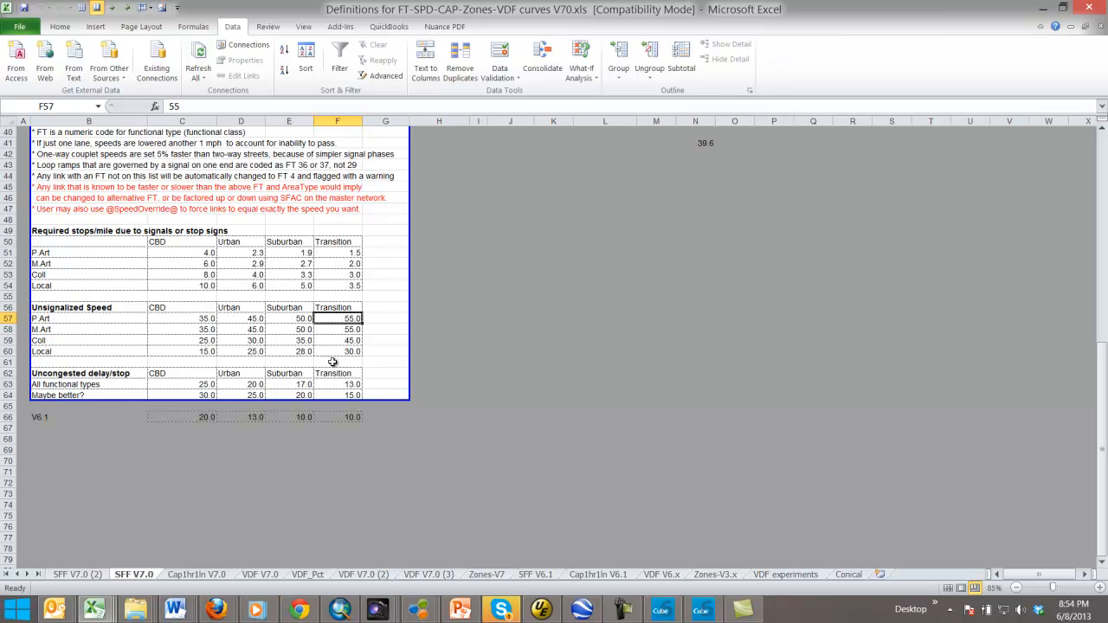
left_click(198, 330)
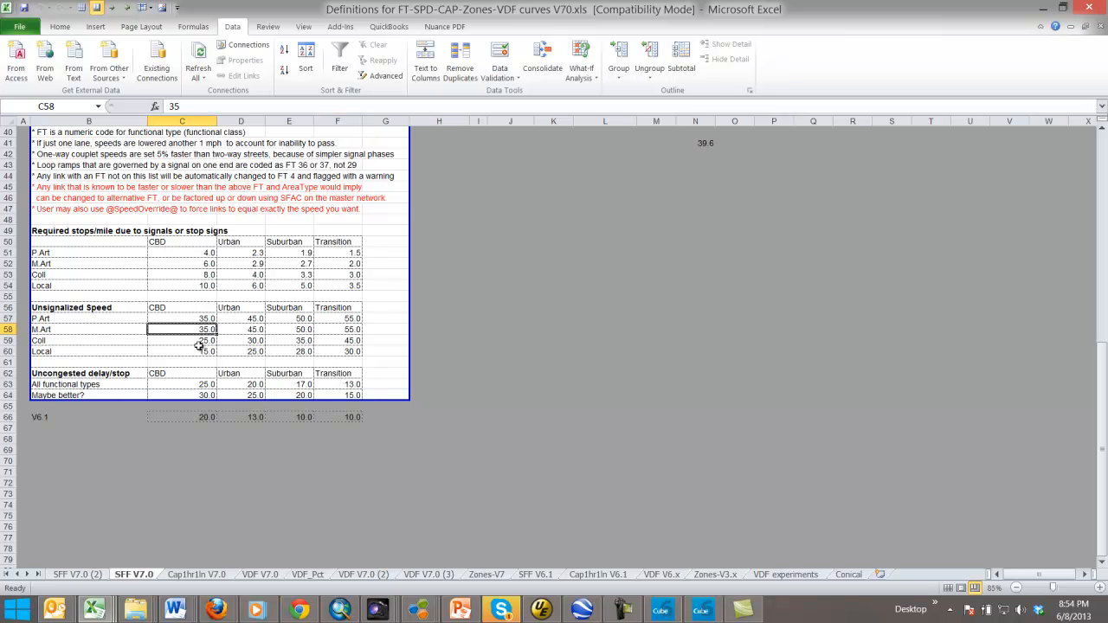
left_click(210, 342)
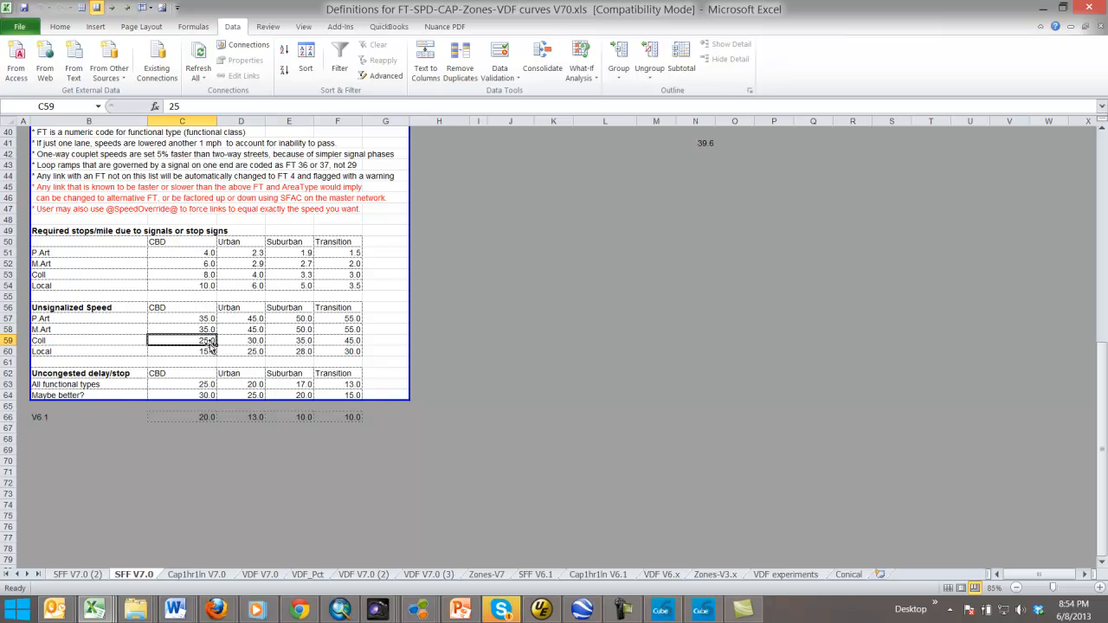
Step: Review the Uncongested delay/stop values for all functional types from CBD to Transition and return to the free-flow speed table
left_click(203, 386)
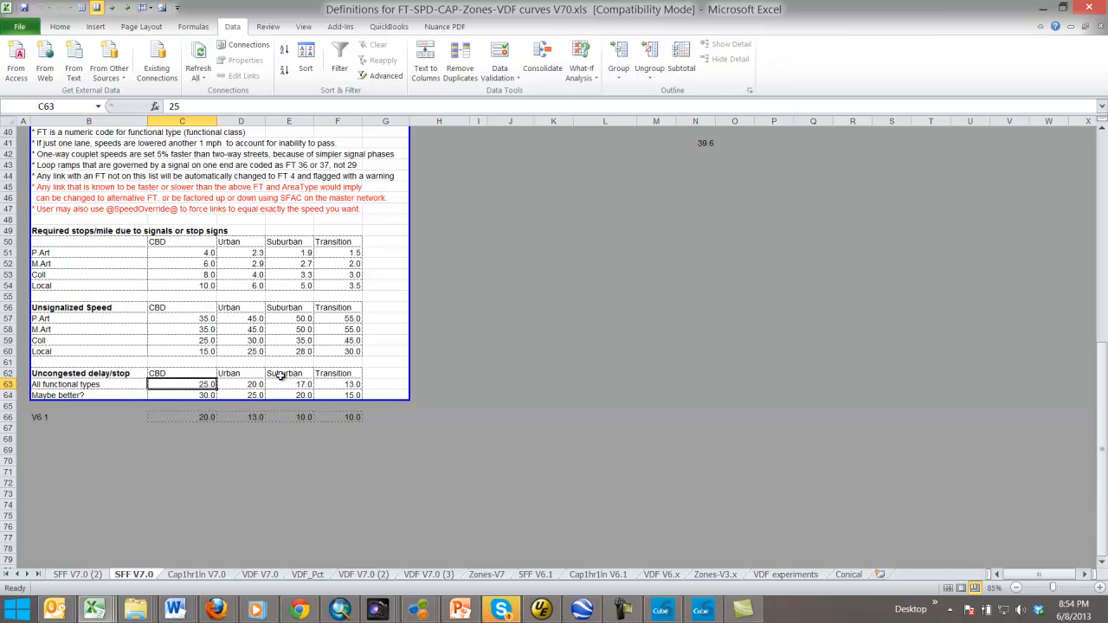
key("Down")
key("Up")
key("Right")
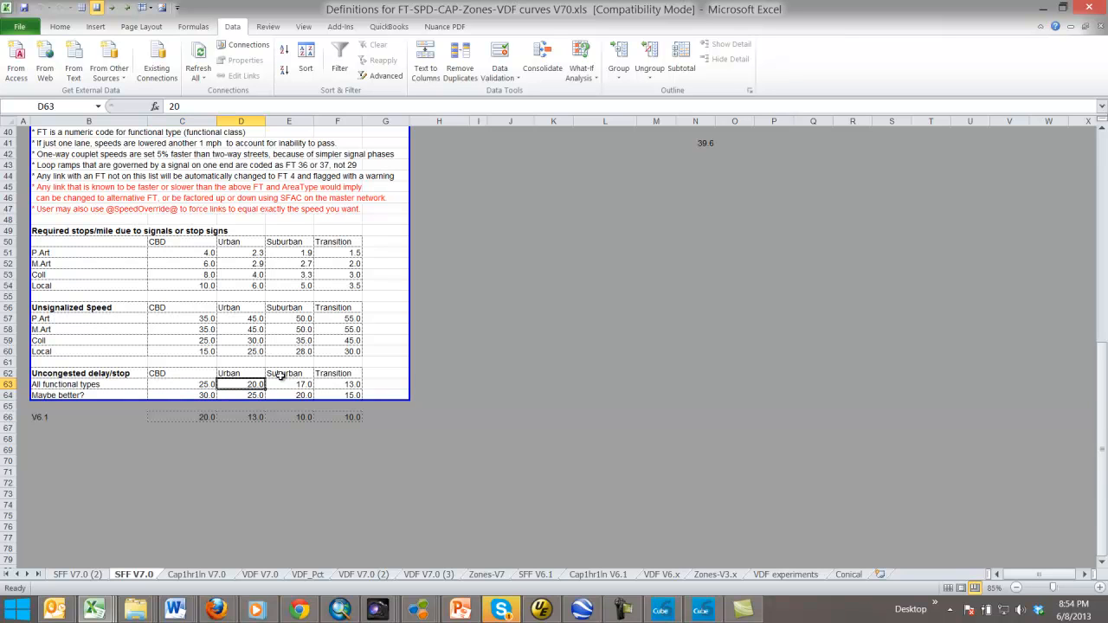
key("Right")
key("Right")
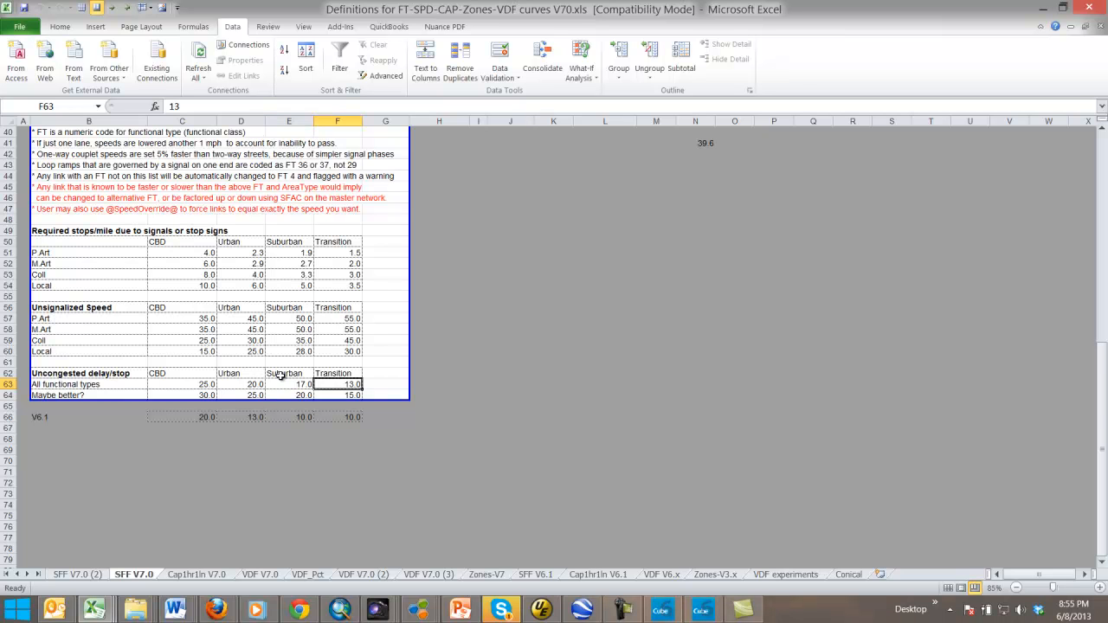
scroll(280, 375, "up", 13)
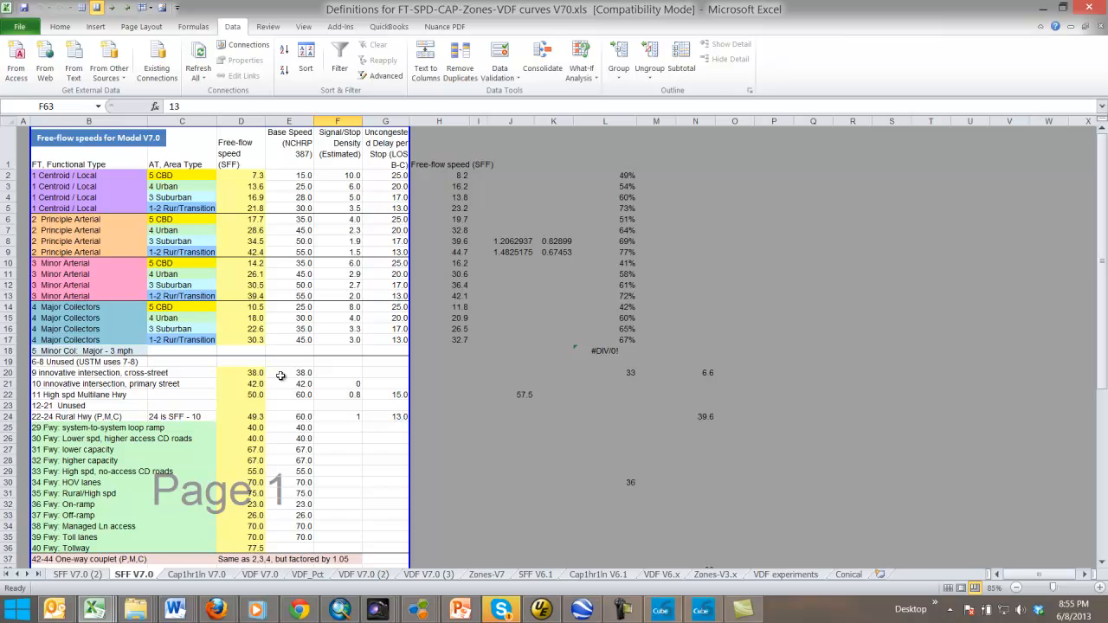
Step: Examine the free-flow speed formula for CBD principal arterials and the cells it references
left_click(296, 188)
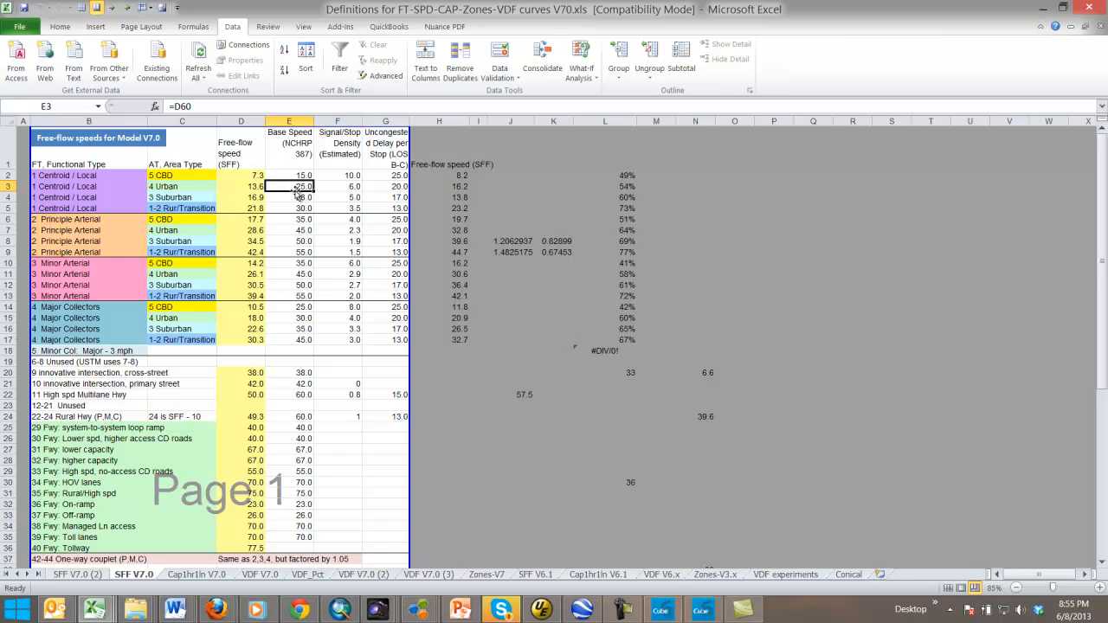
left_click(251, 222)
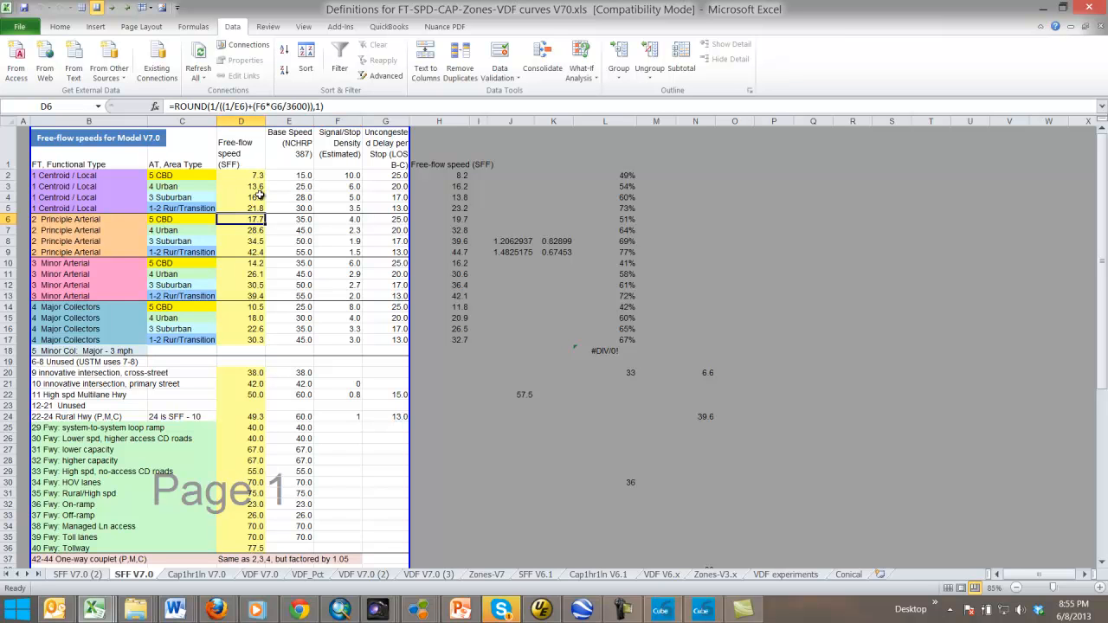
left_click(241, 108)
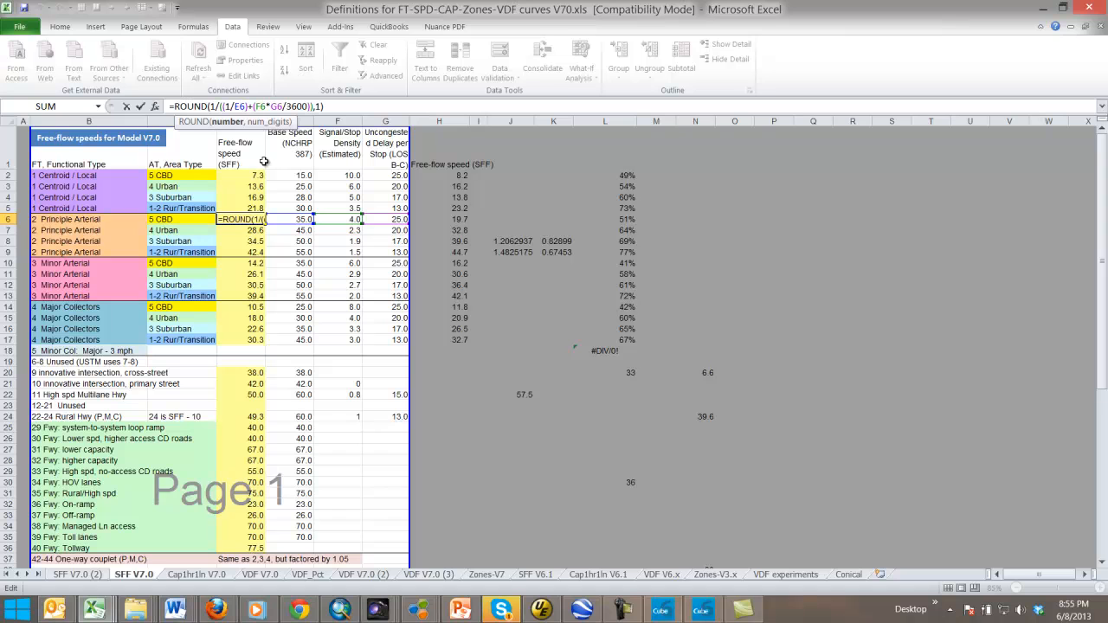
key("Return")
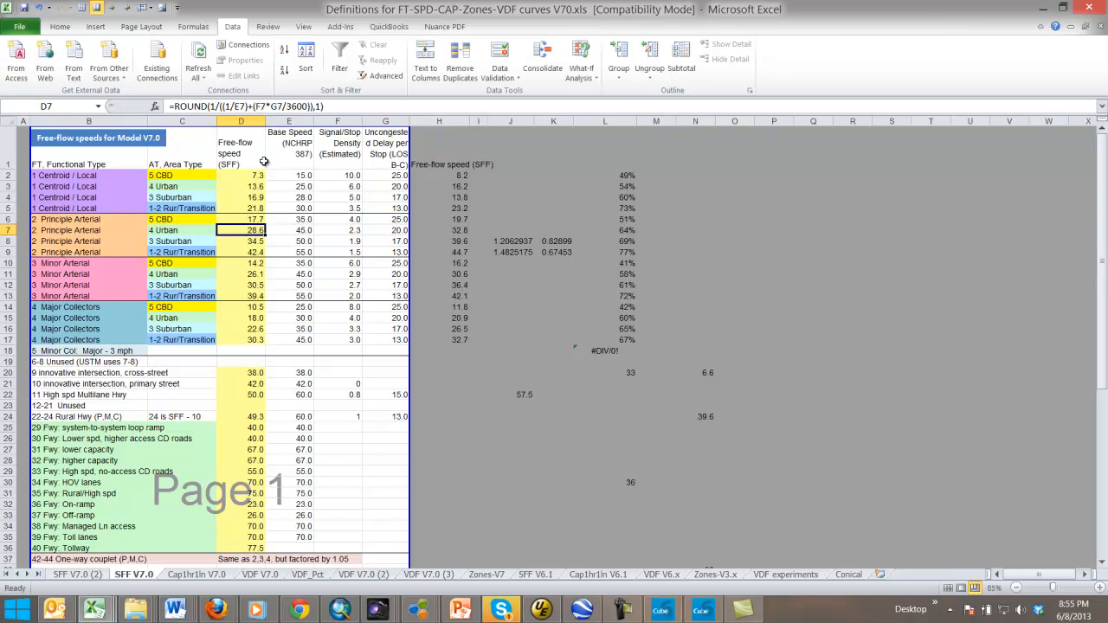
Step: Check which cells feed the base speed and signal/stop density values for the CBD, Urban and Suburban principal arterials
left_click(300, 220)
left_click(320, 219)
left_click(339, 242)
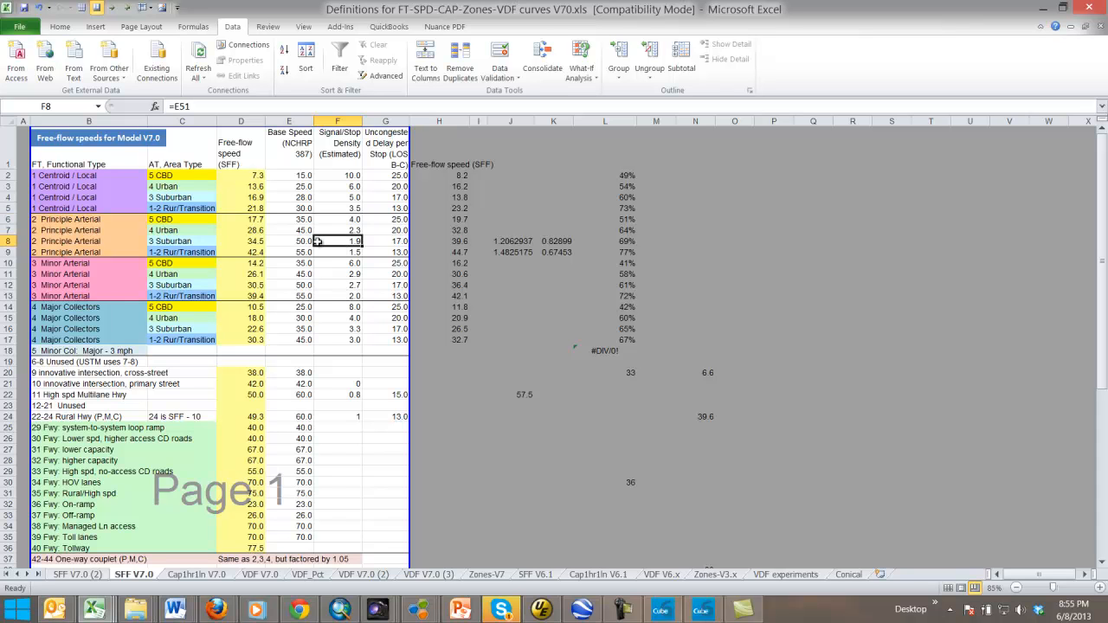
key("Up")
key("Left")
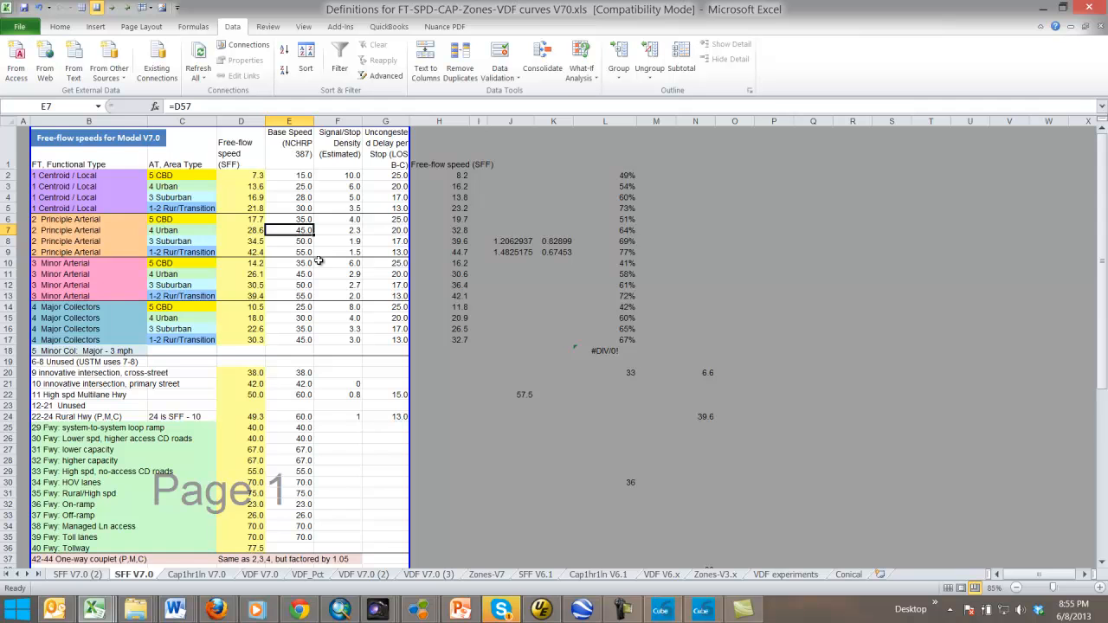
Step: Move the stops/mile, unsignalized speed and uncongested delay tables (B49:G67) to H1 and widen column I to fit its values
scroll(319, 261, "down", 10)
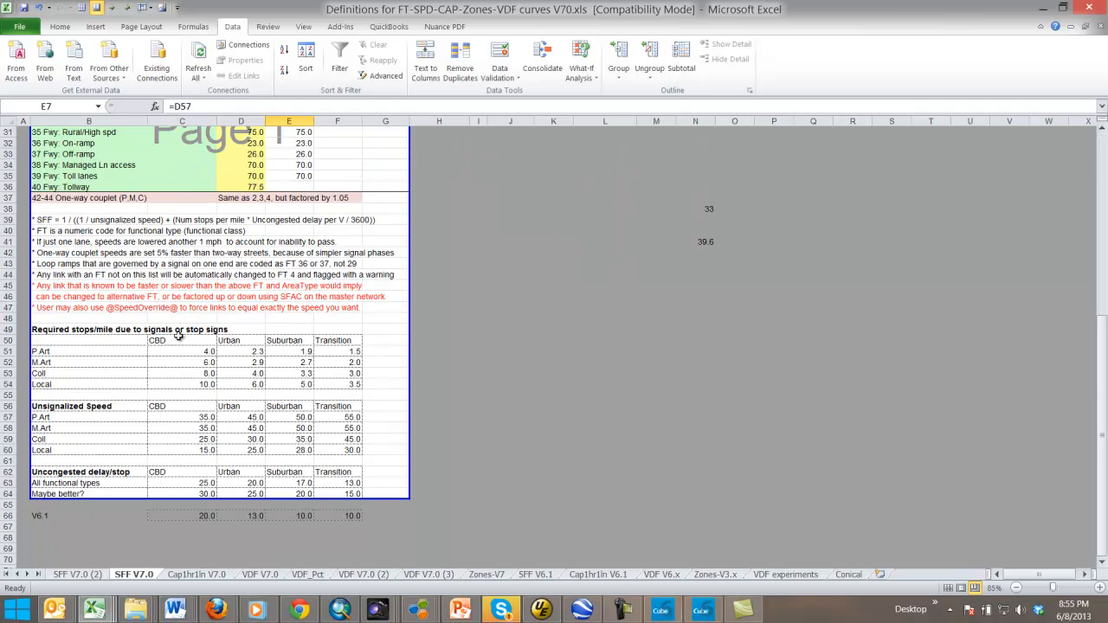
scroll(92, 397, "down", 2)
scroll(92, 401, "up", 2)
left_click_drag(42, 329, 372, 521)
key("ctrl+c")
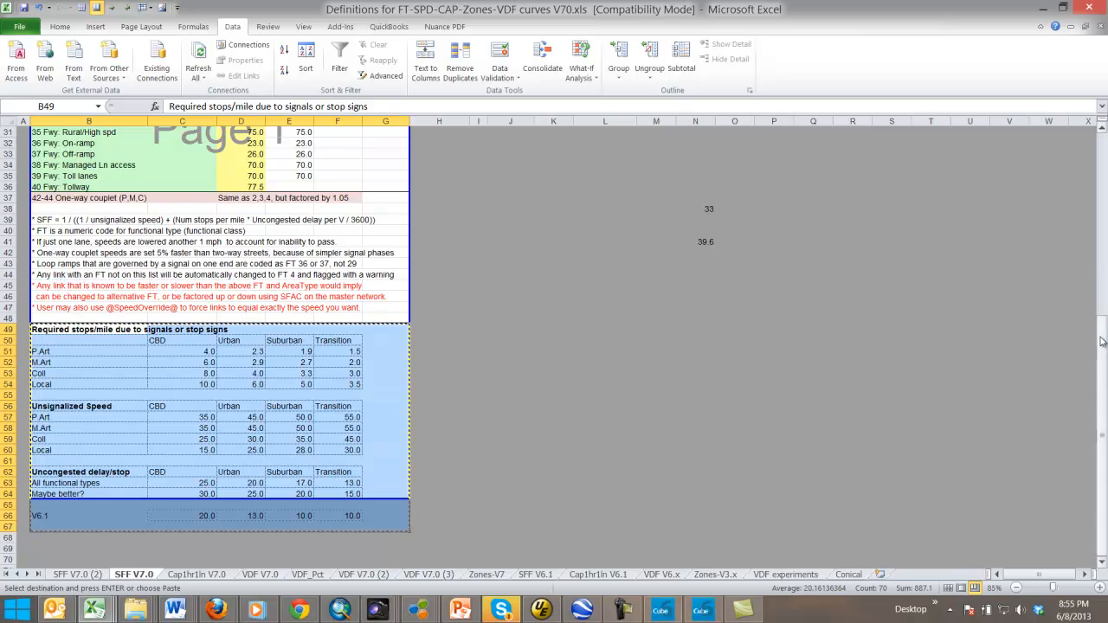
scroll(1067, 332, "up", 10)
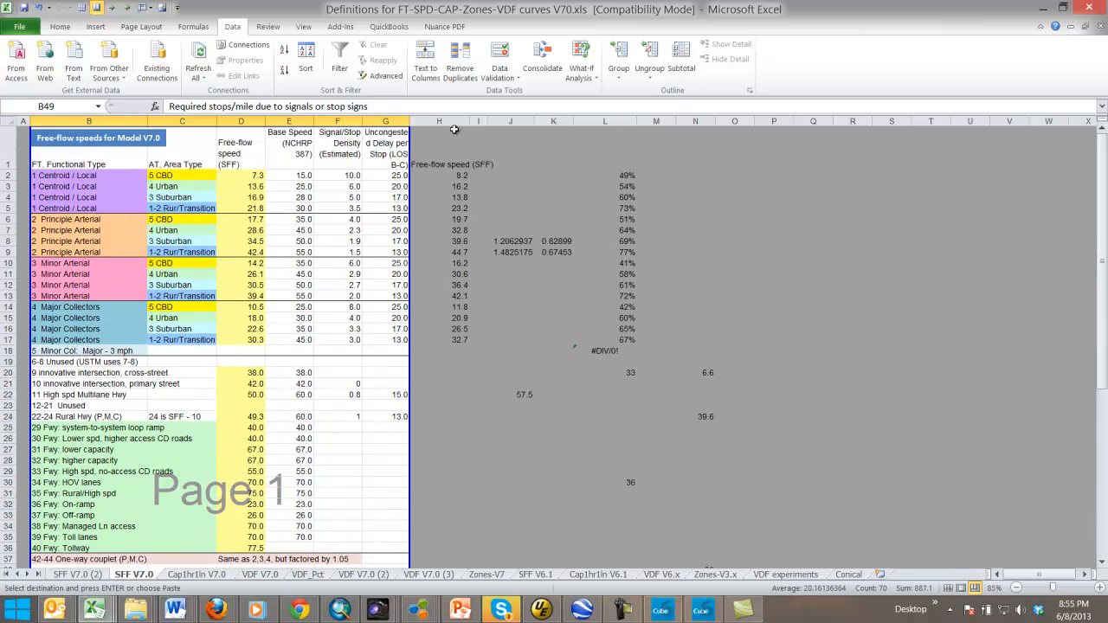
left_click(452, 136)
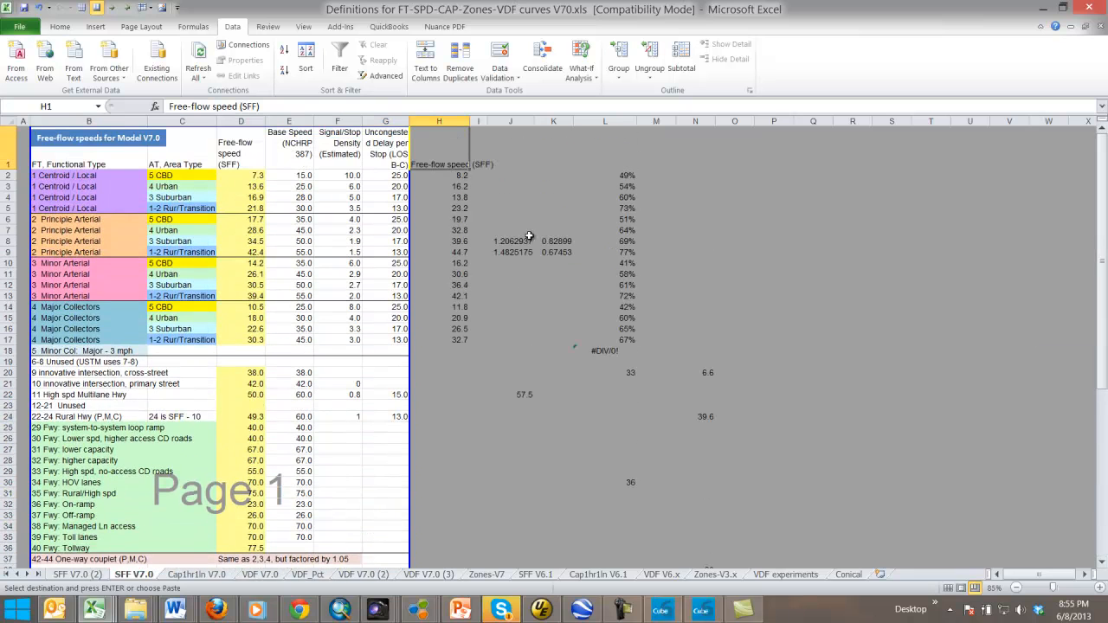
key("Return")
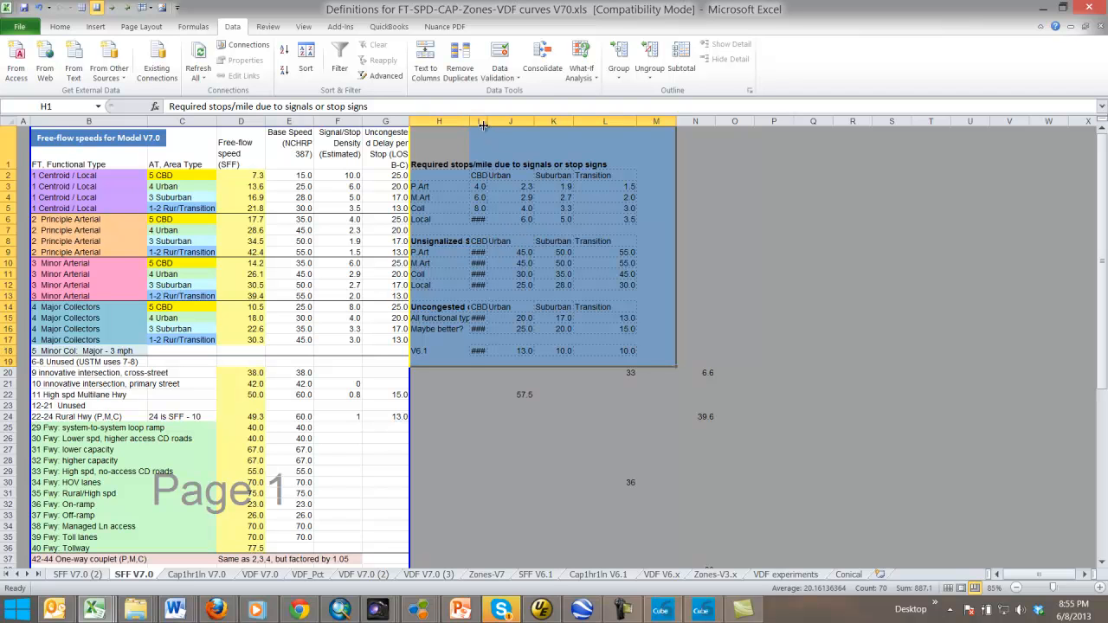
left_click_drag(484, 124, 502, 130)
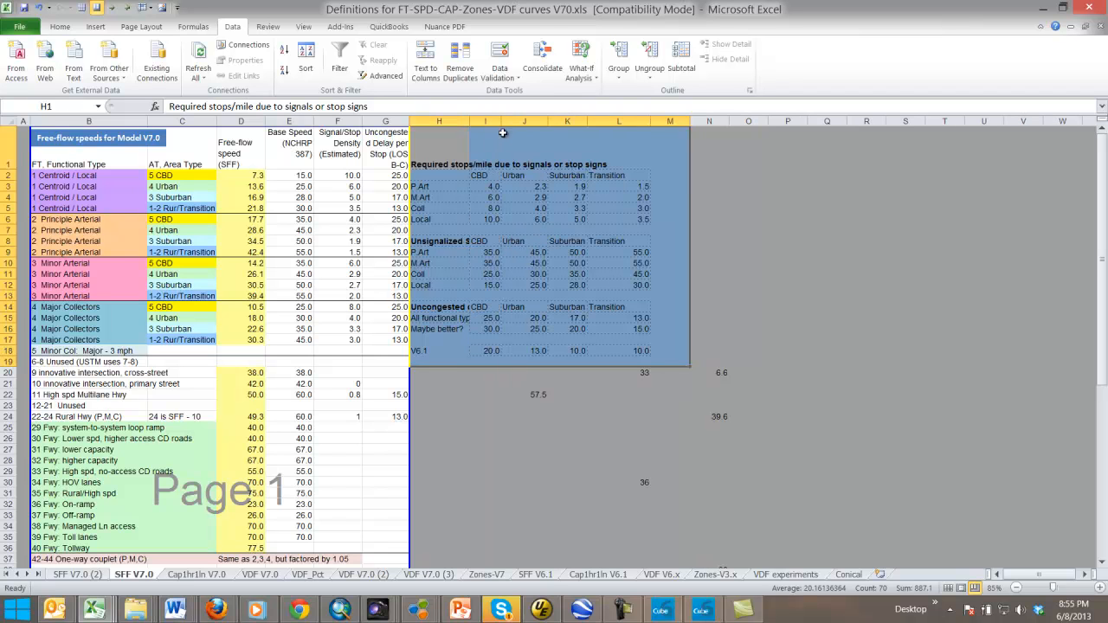
Step: Clear the stray numbers left below the relocated tables
left_click(555, 254)
left_click_drag(504, 378, 767, 517)
left_click(479, 328)
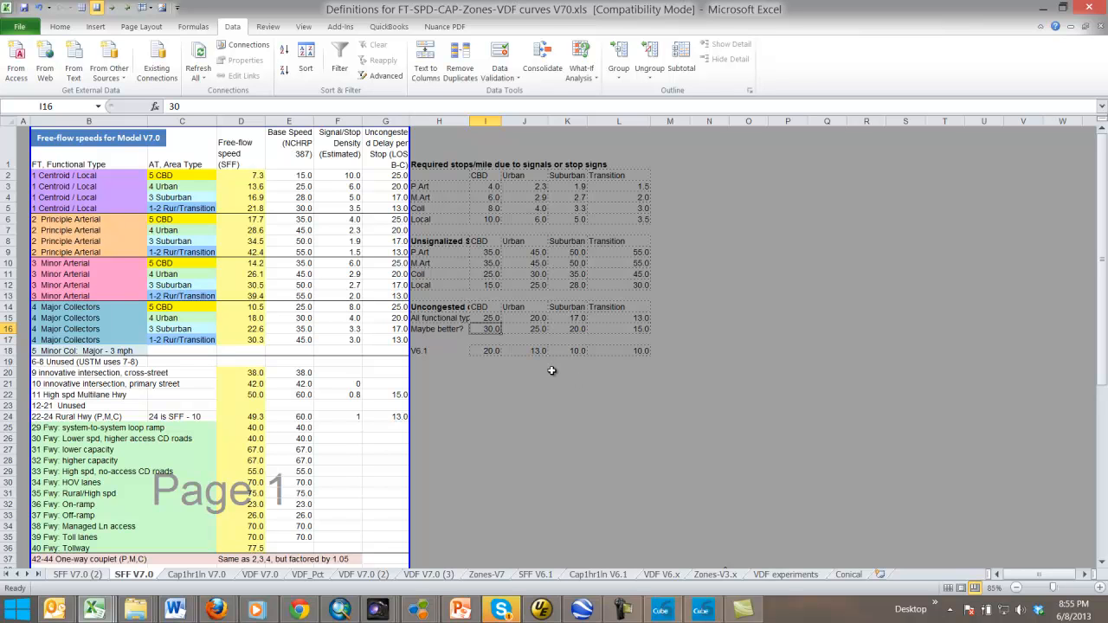
Step: Set the CBD principal arterial unsignalized speed to 20 and check the linked free-flow speed, base speed and stop density cells
left_click(258, 221)
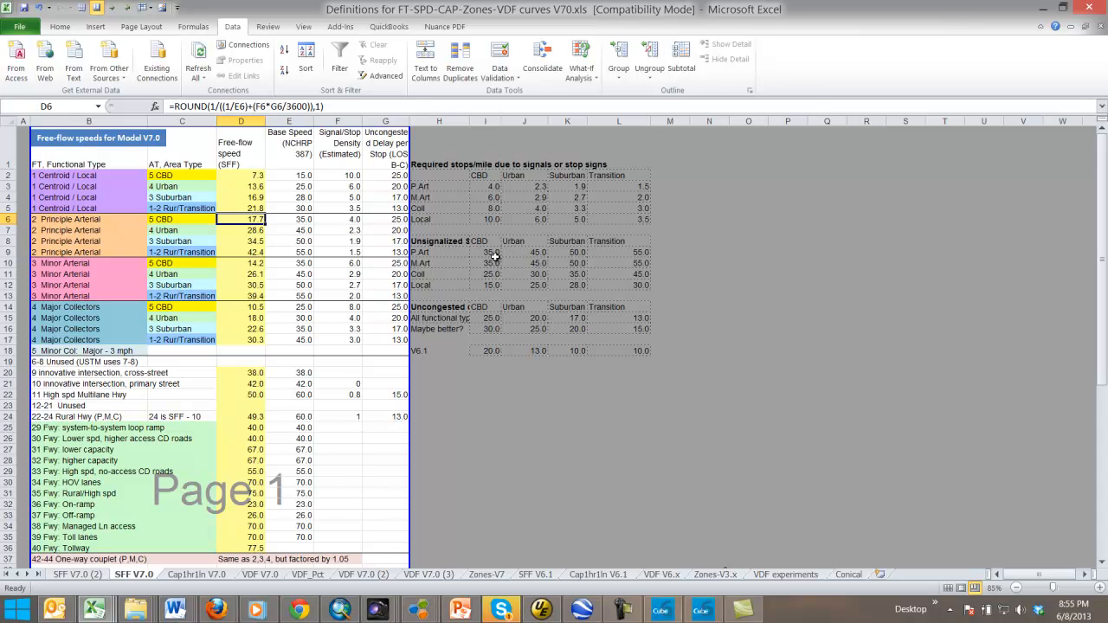
left_click(492, 252)
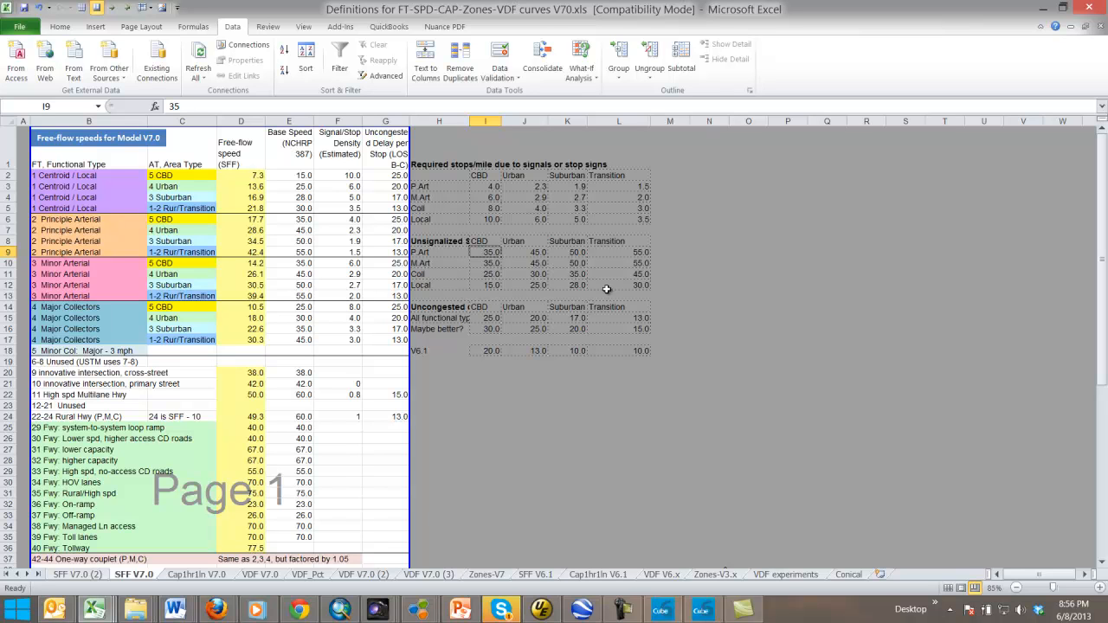
type("2")
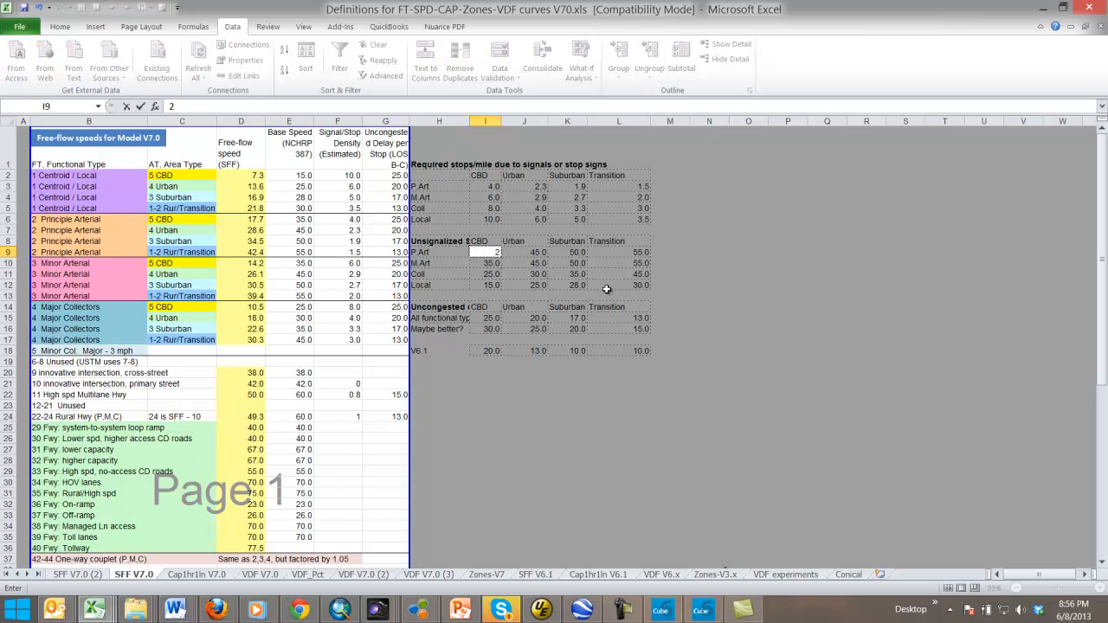
type("0")
key("Return")
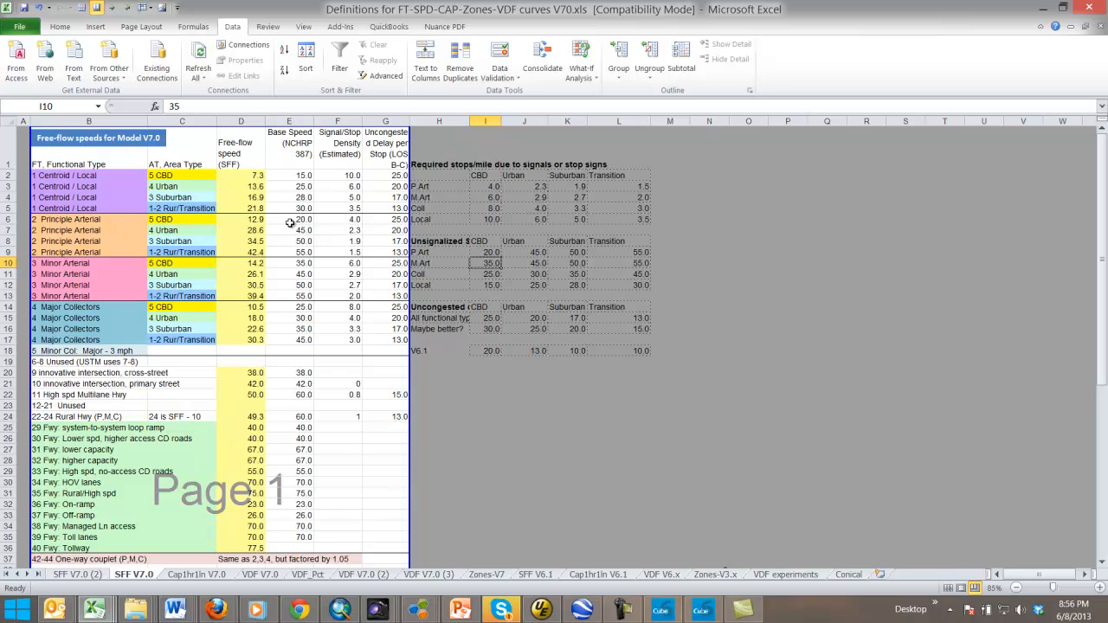
left_click(255, 221)
left_click(304, 222)
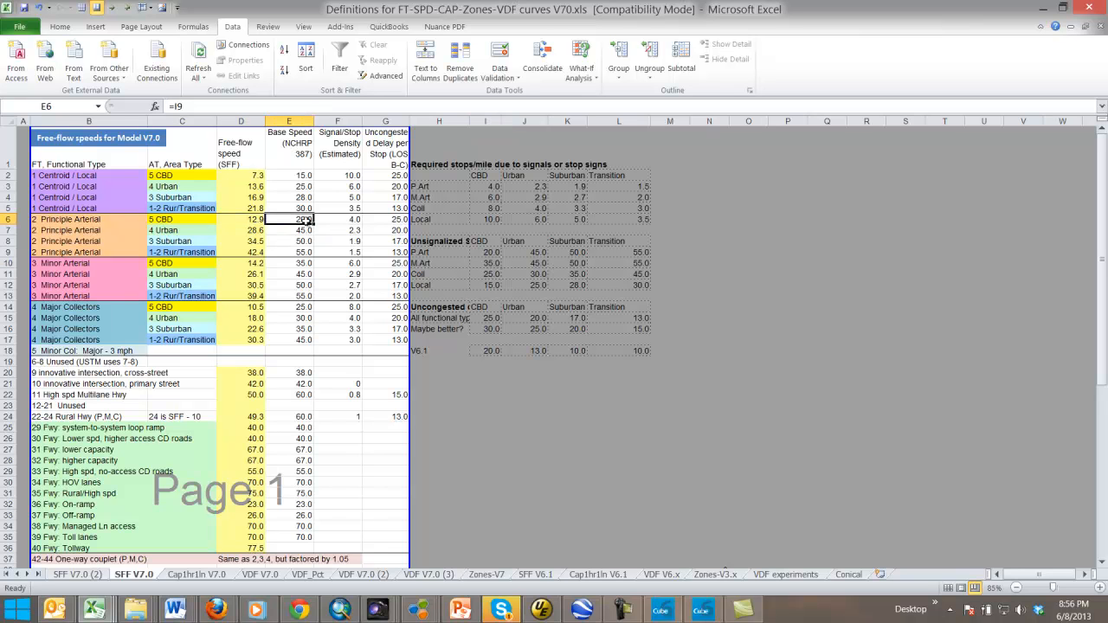
left_click(347, 221)
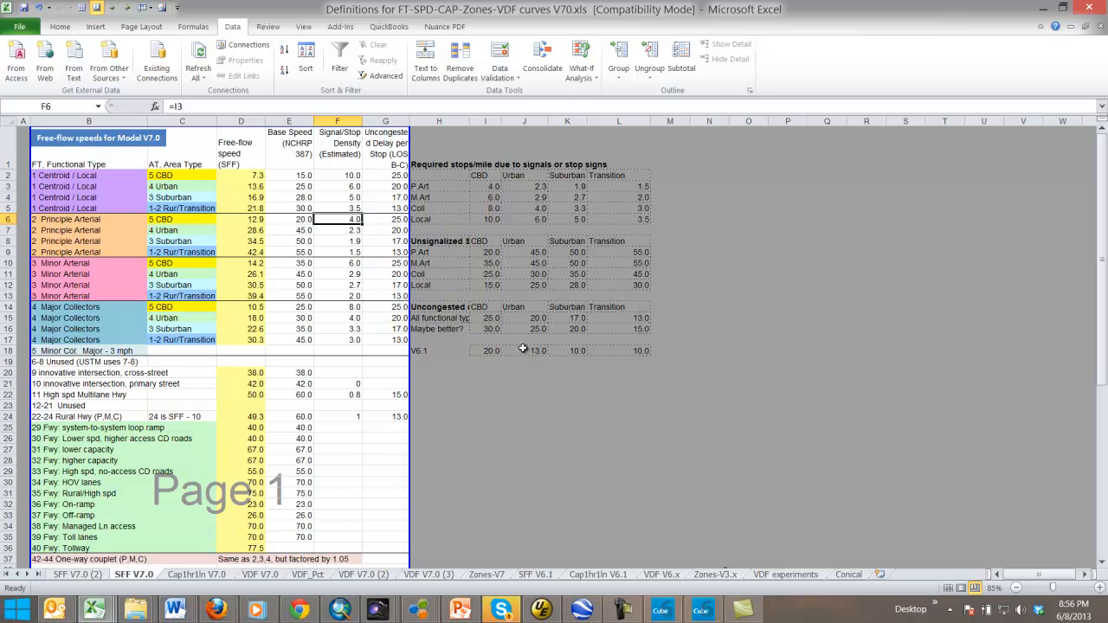
Step: Set the CBD principal arterial value in the Unsignalized Speed table to 10
left_click(493, 252)
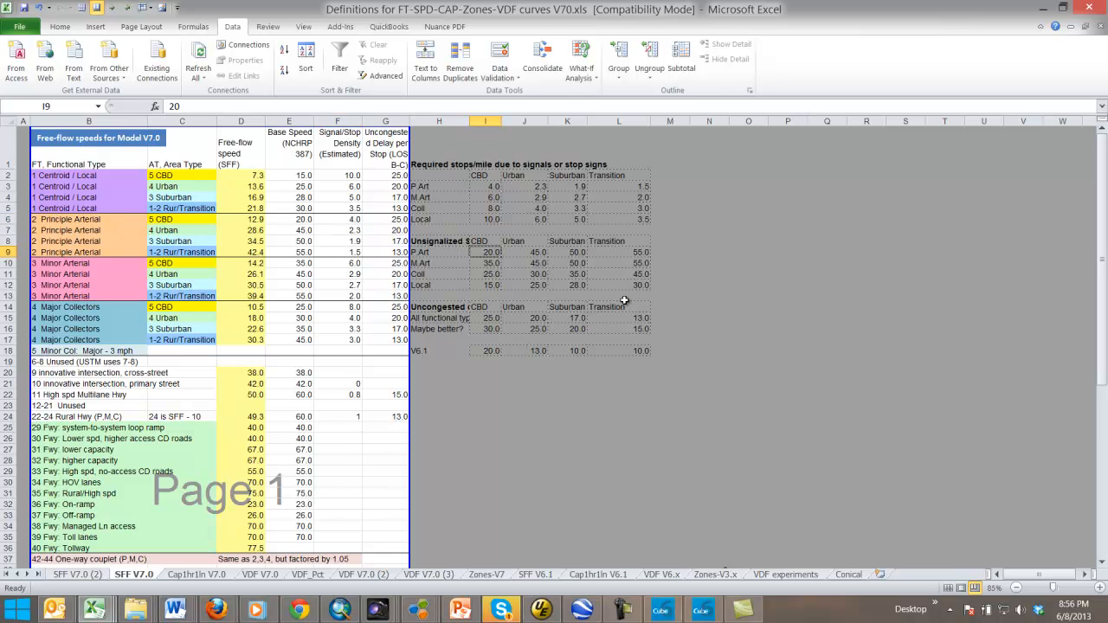
type("10")
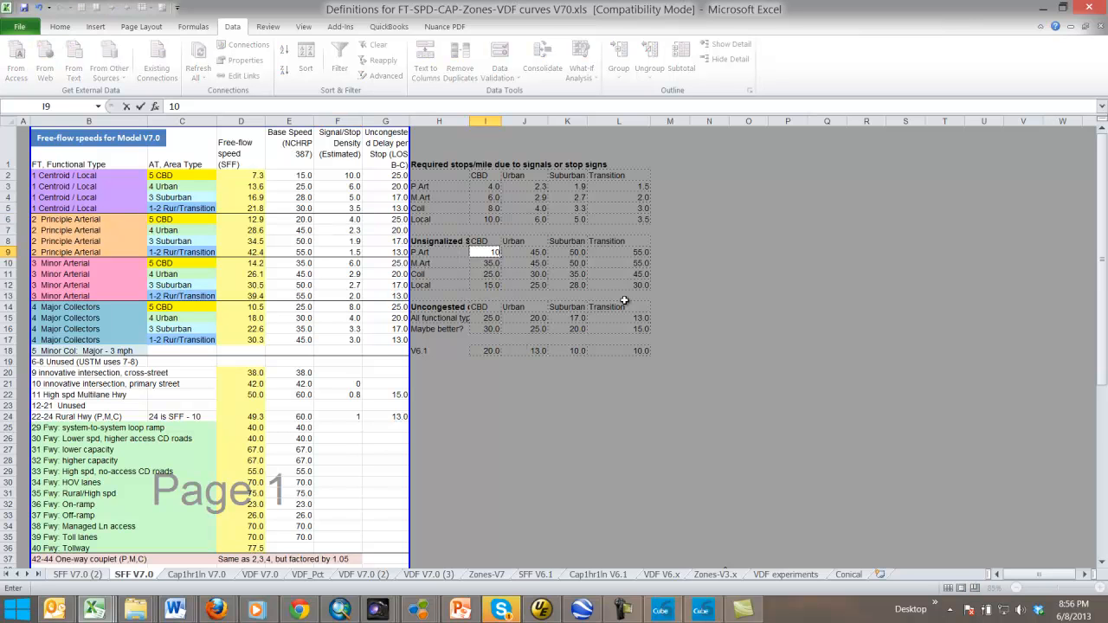
key("Return")
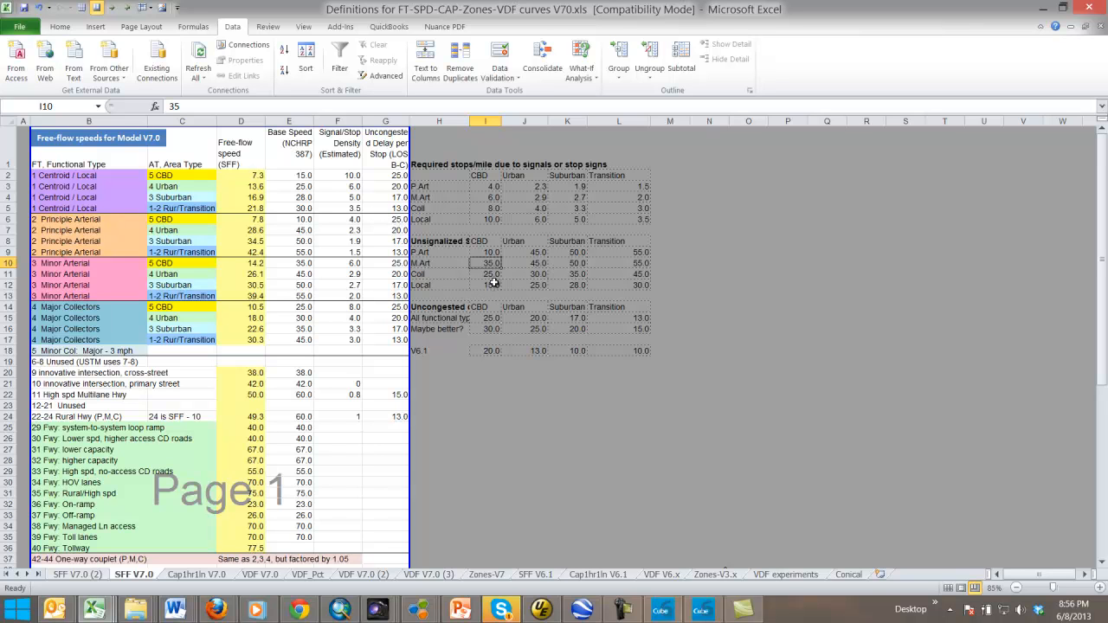
Step: Set the CBD uncongested delay per stop for all functional types to 40
left_click(493, 318)
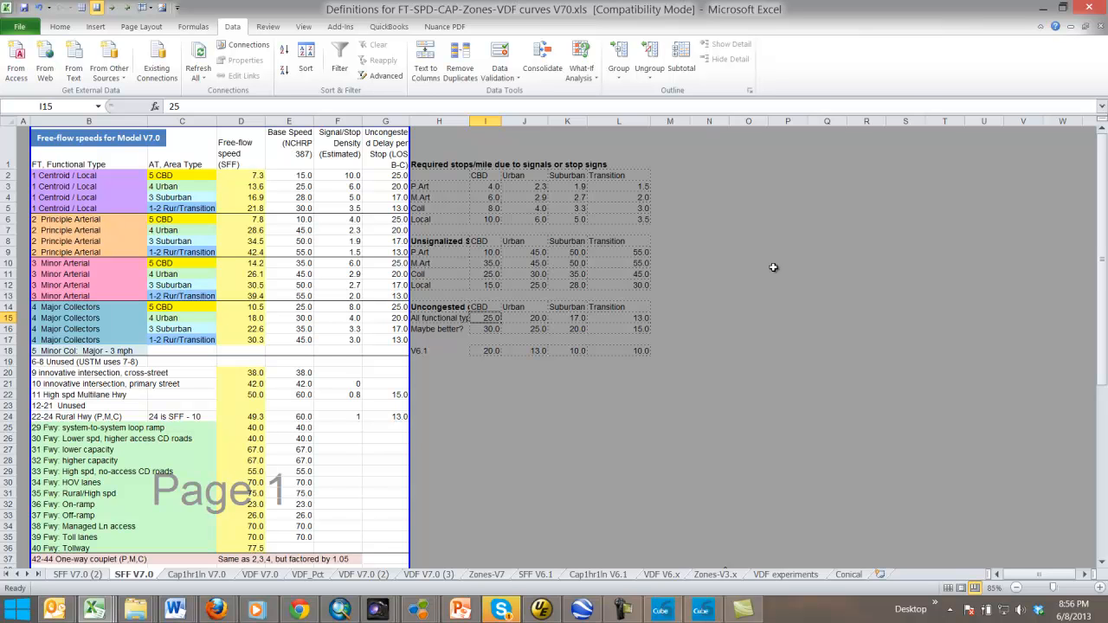
type("40")
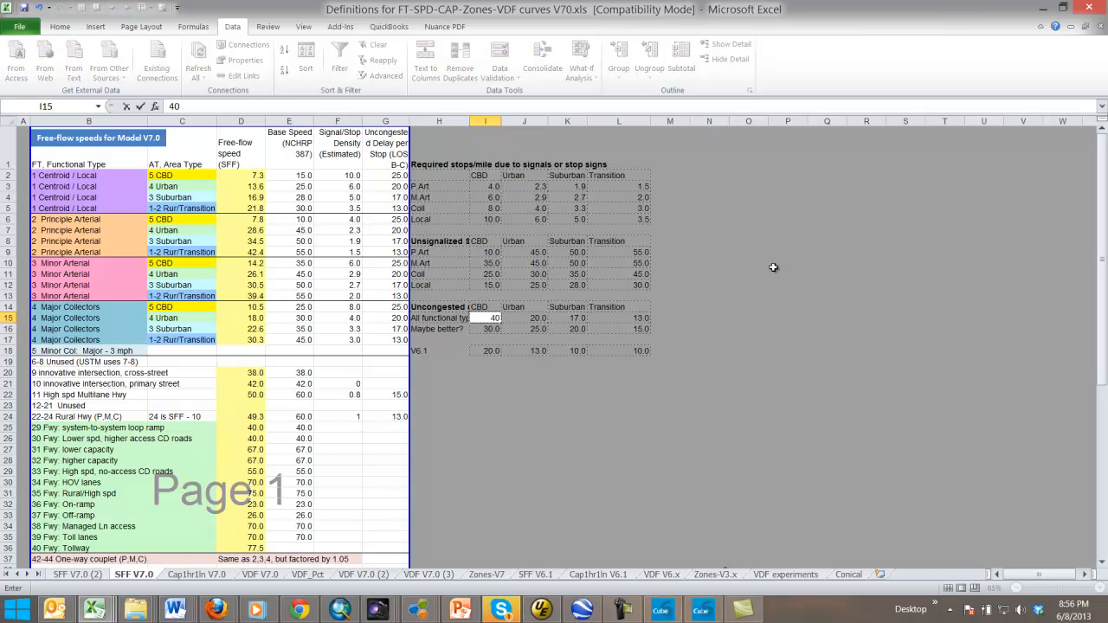
key("Return")
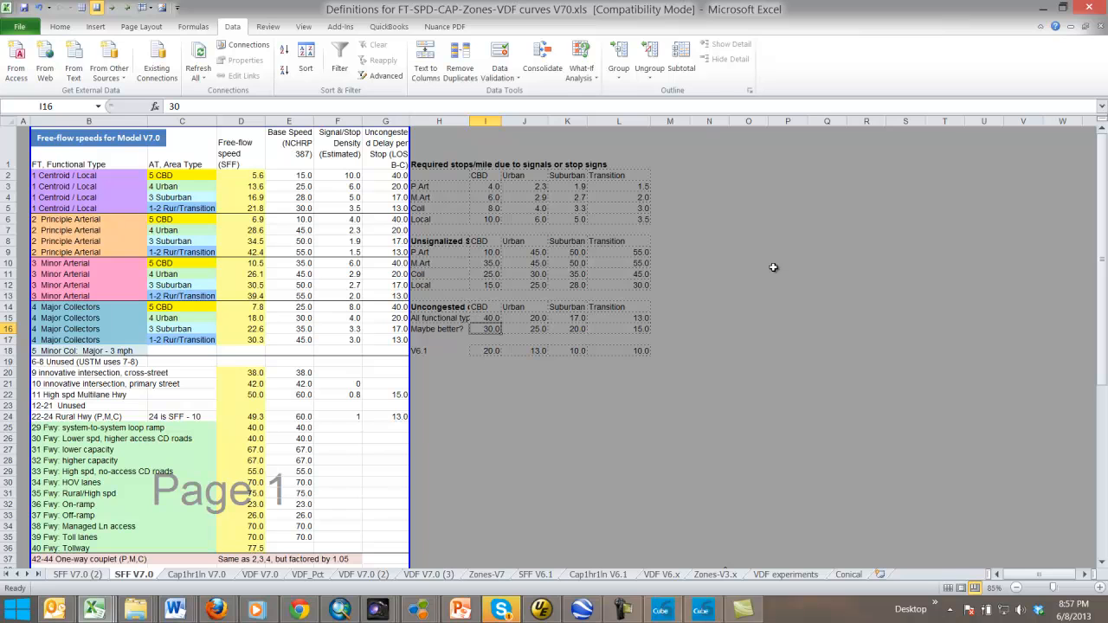
Step: Set the CBD uncongested delay per stop for all functional types to 35
key("Up")
type("35")
key("Return")
Step: Save the workbook as a separate copy, appending an underscore and the editor's first name to the V70 file name
left_click(19, 27)
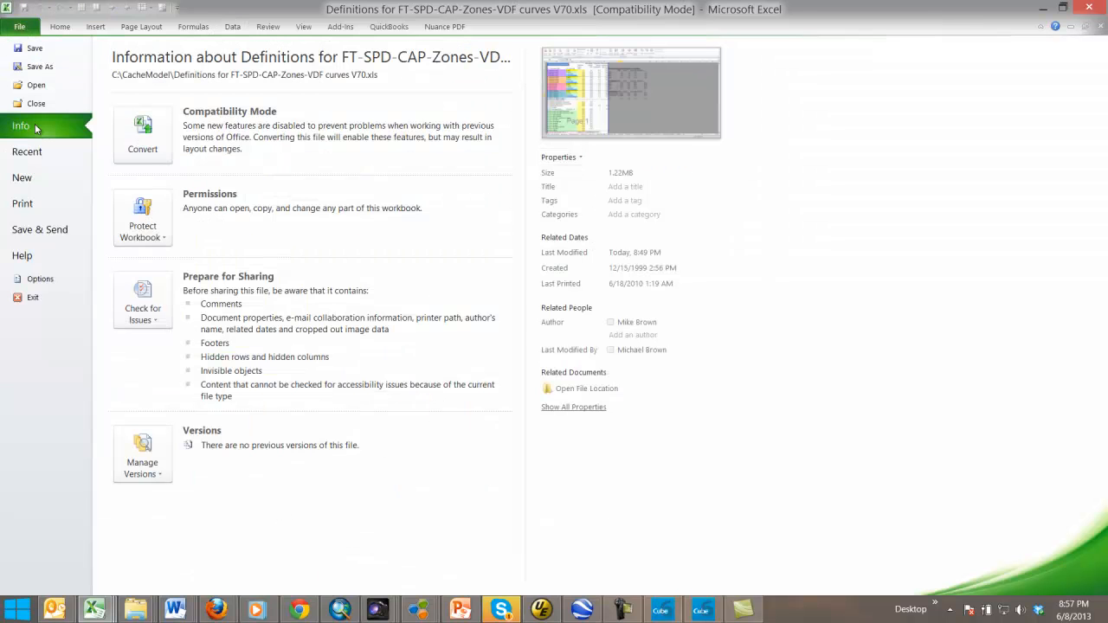
left_click(39, 67)
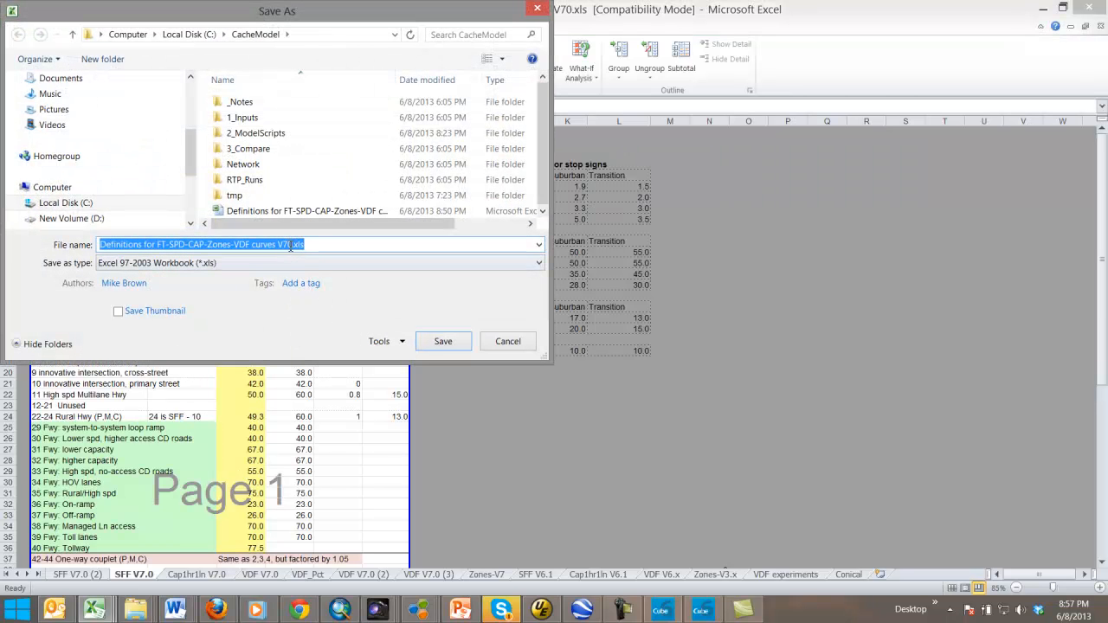
left_click(293, 246)
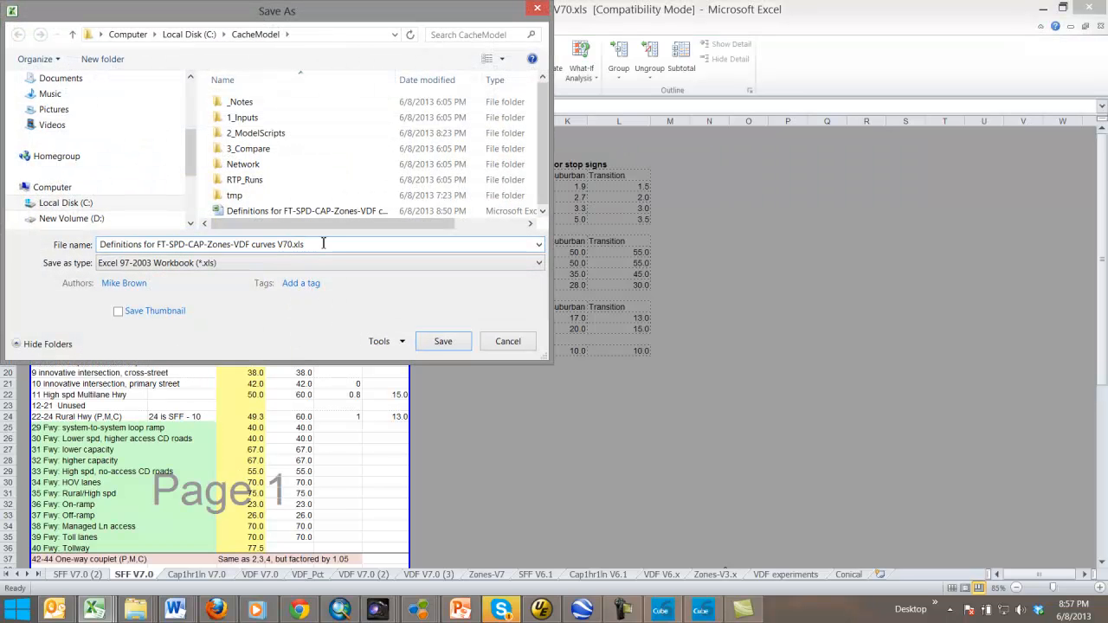
type("_Mike")
left_click(443, 342)
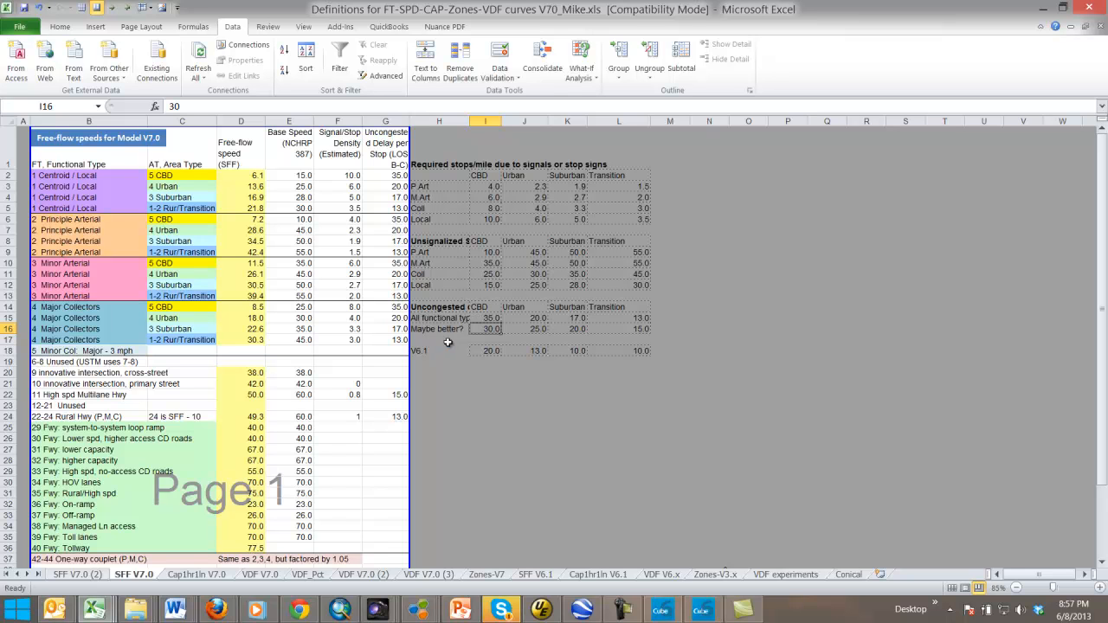
left_click(454, 363)
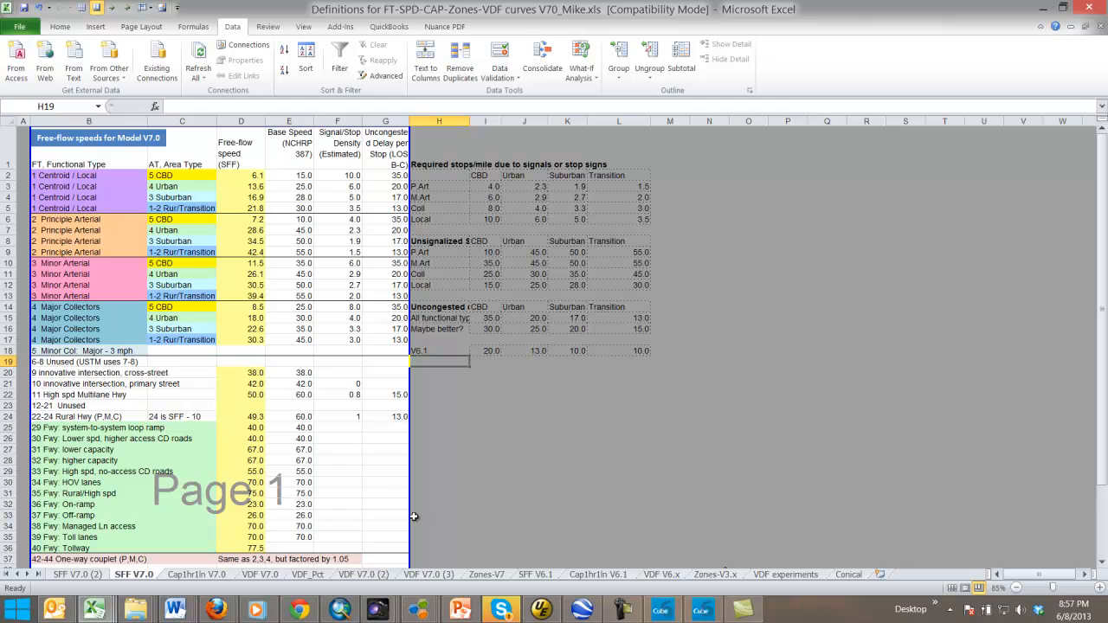
Step: Review the Cap1hr1ln V7.0 capacities, including the primary-street innovative intersection's lane count and AWDT and the one-lane principal arterial's saturation flow rate
left_click(200, 576)
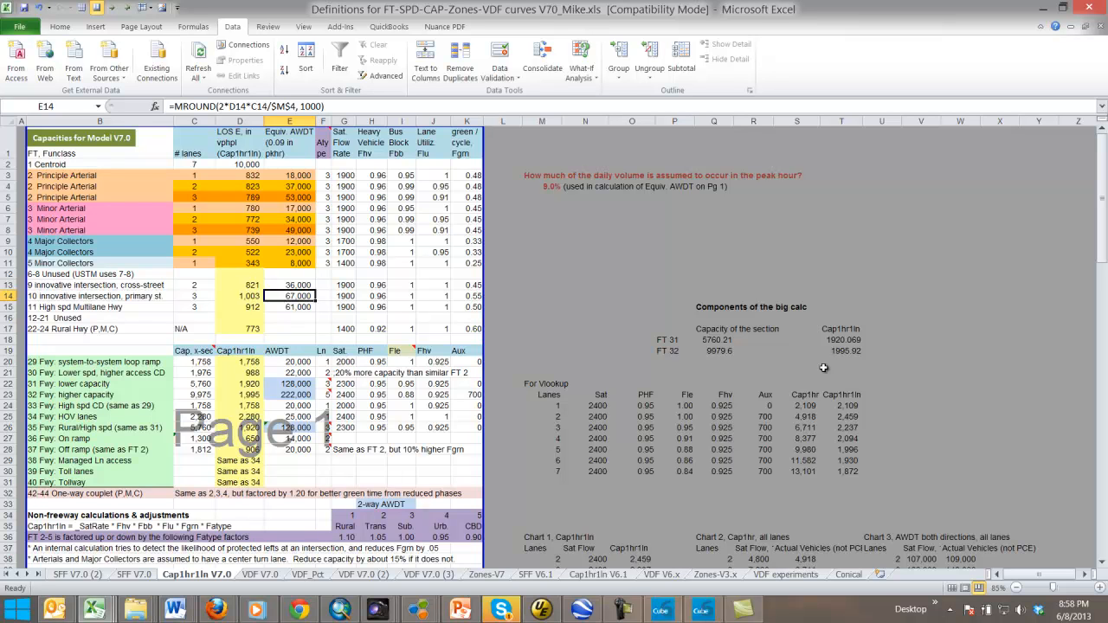
left_click(191, 296)
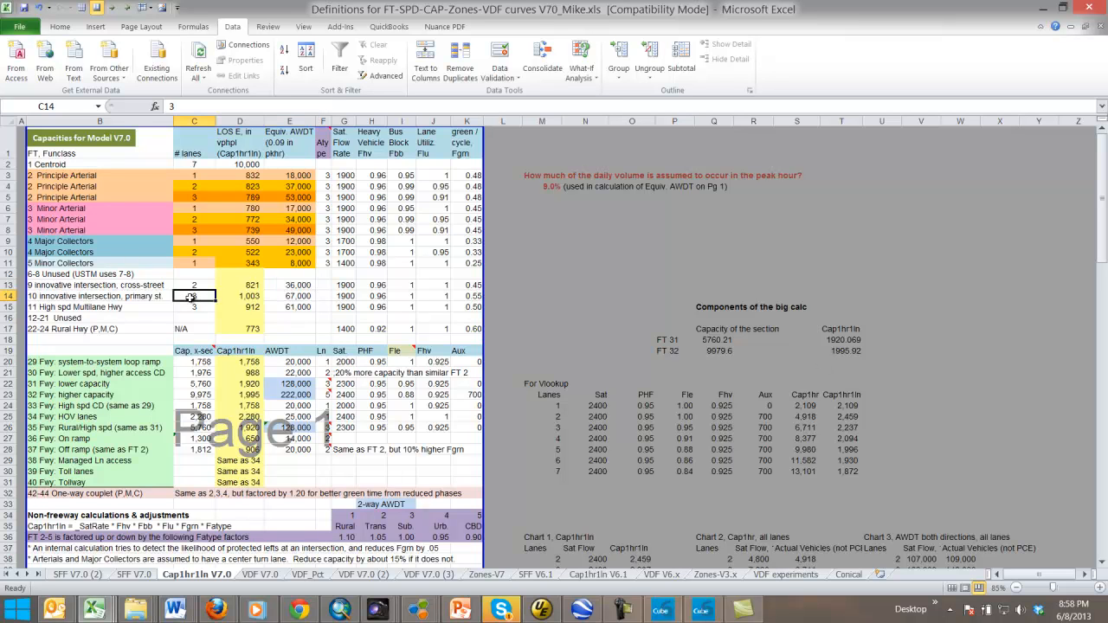
key("F10")
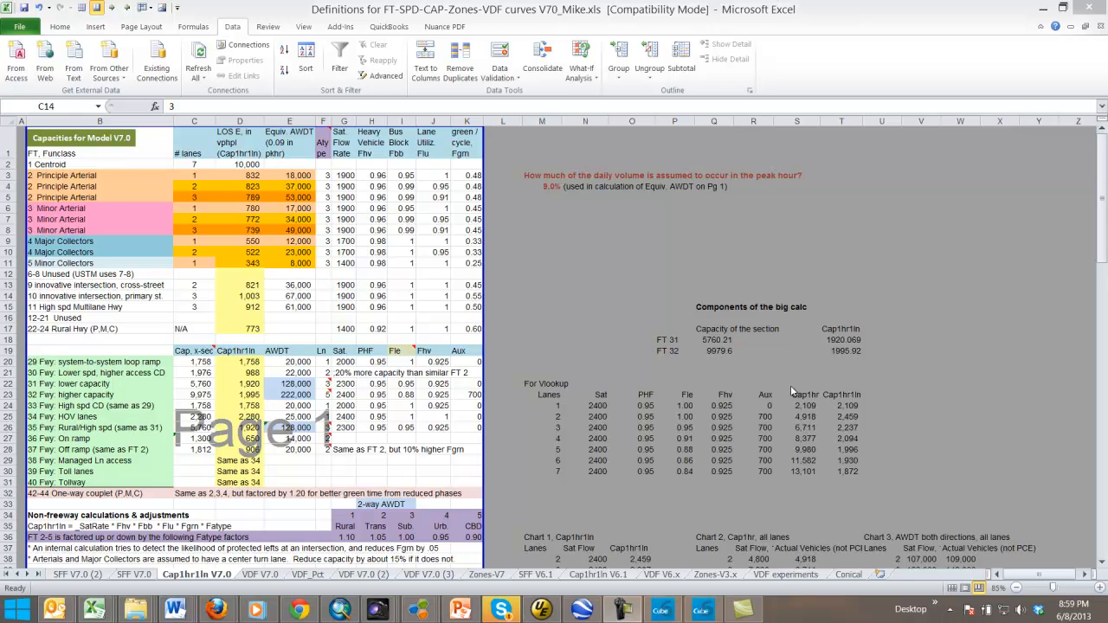
left_click(345, 179)
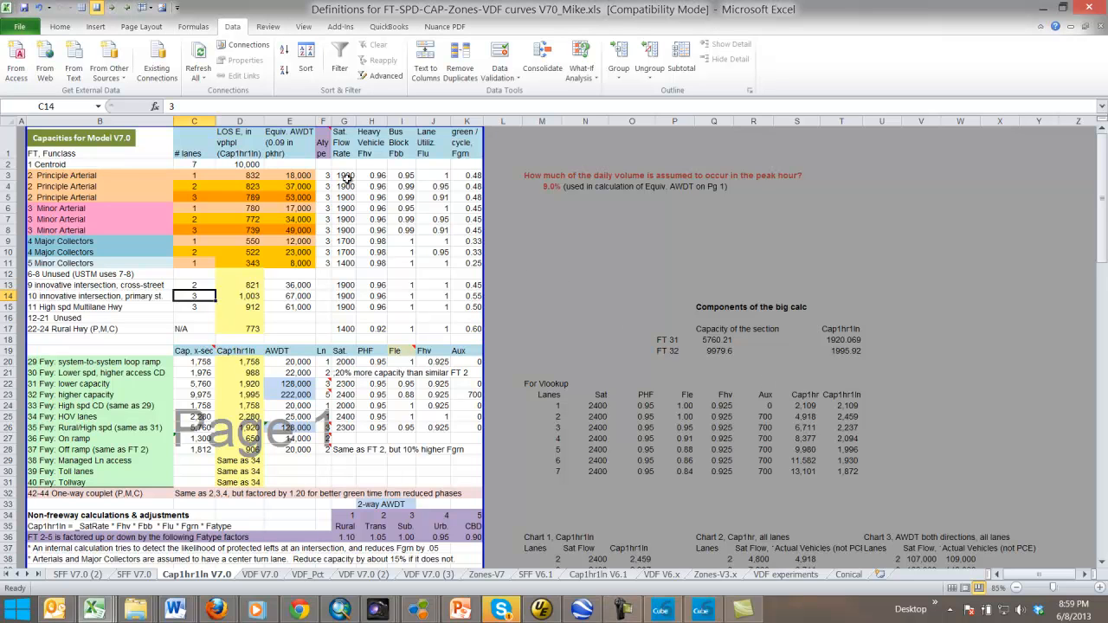
left_click(345, 177)
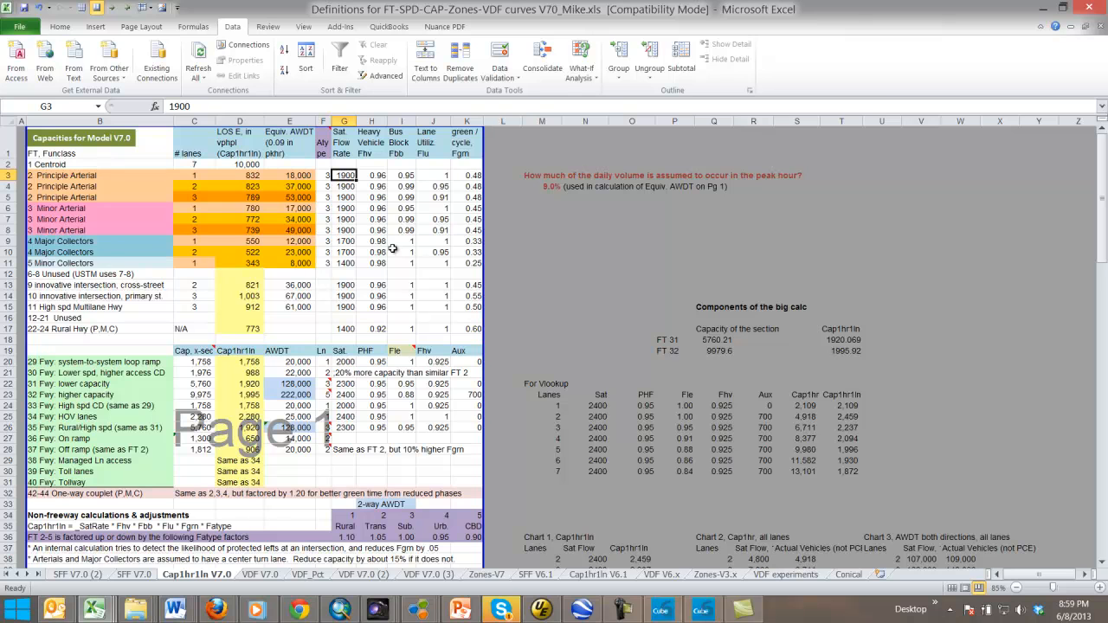
Step: Examine the saturation flow rates of the one- and two-lane principal arterials and the one-lane arterial's heavy vehicle factor
left_click(347, 187)
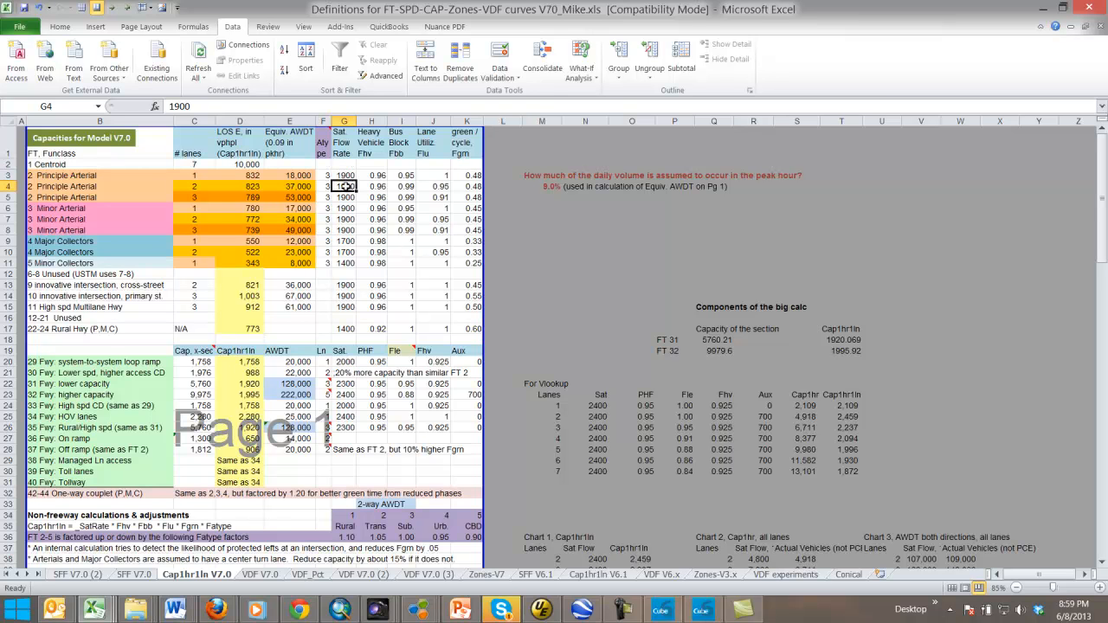
left_click(344, 175)
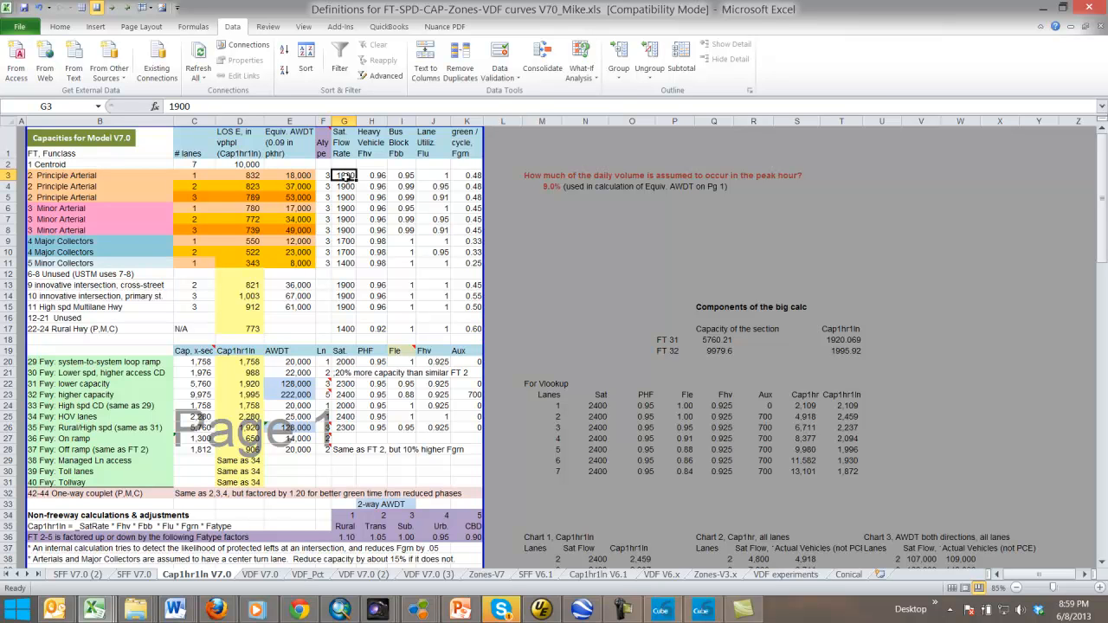
left_click(351, 190)
left_click(350, 176)
key("Right")
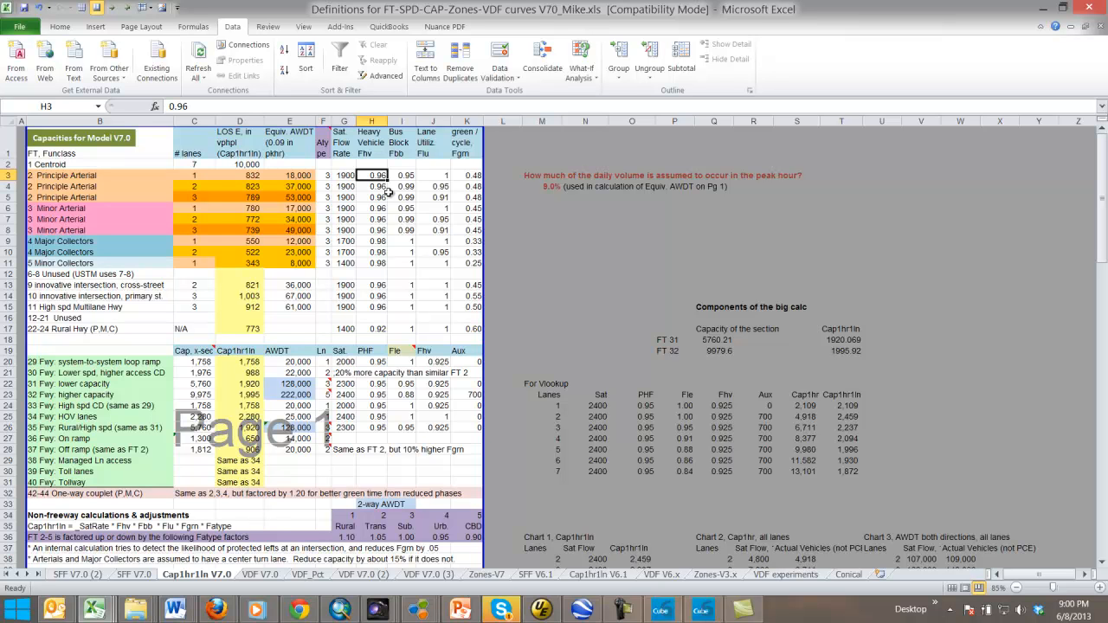
key("Left")
key("Right")
Step: Compare the principal arterials' bus blockage factors against their one-, two- and three-lane configurations
key("Right")
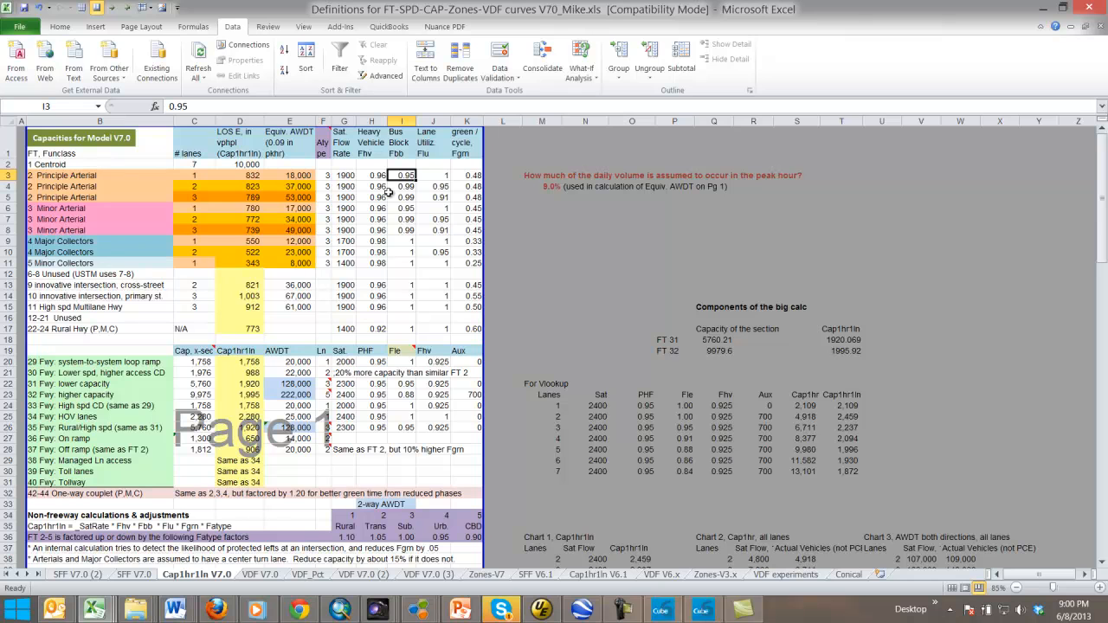
key("Right")
key("Left")
left_click(198, 176)
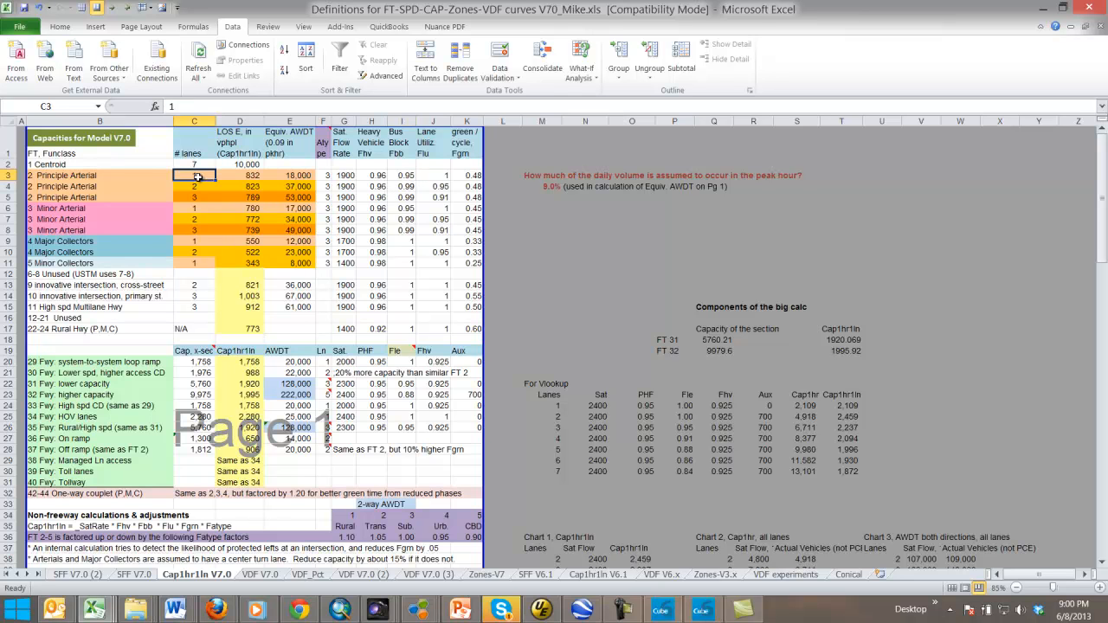
left_click(197, 188)
left_click(195, 200)
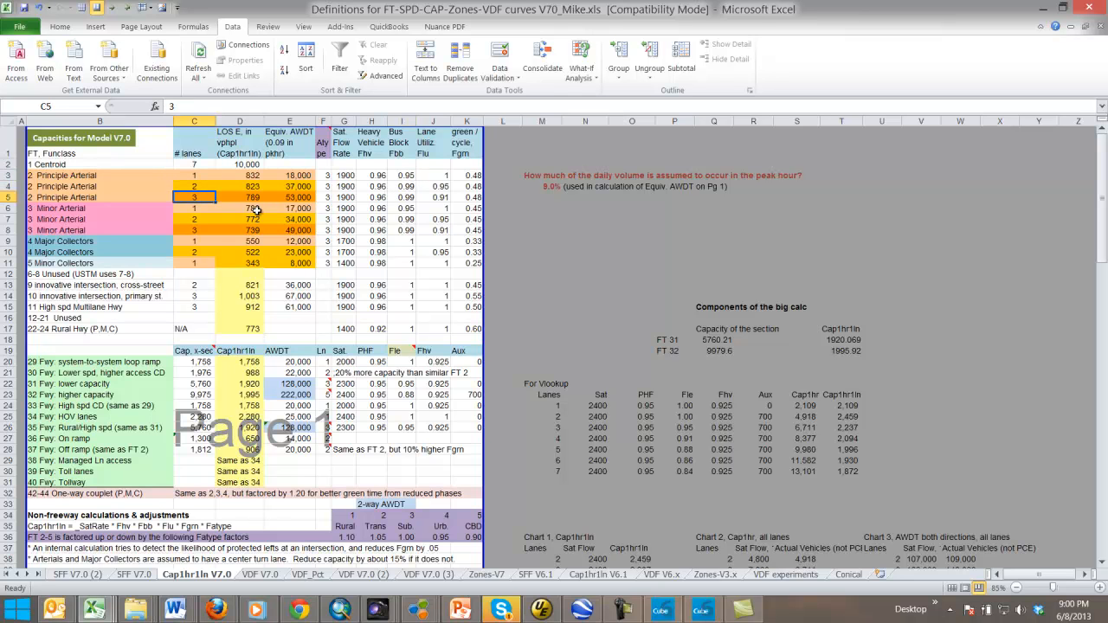
left_click(407, 177)
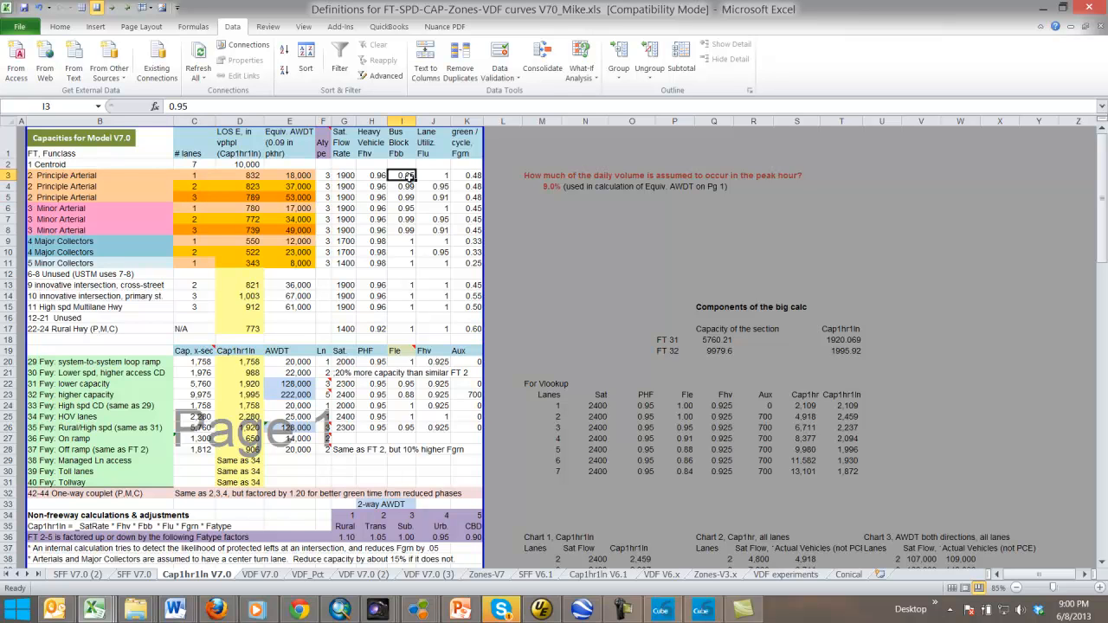
left_click(412, 187)
Step: Compare the lane utilization factors of the one-, two- and three-lane principal arterials
left_click(446, 177)
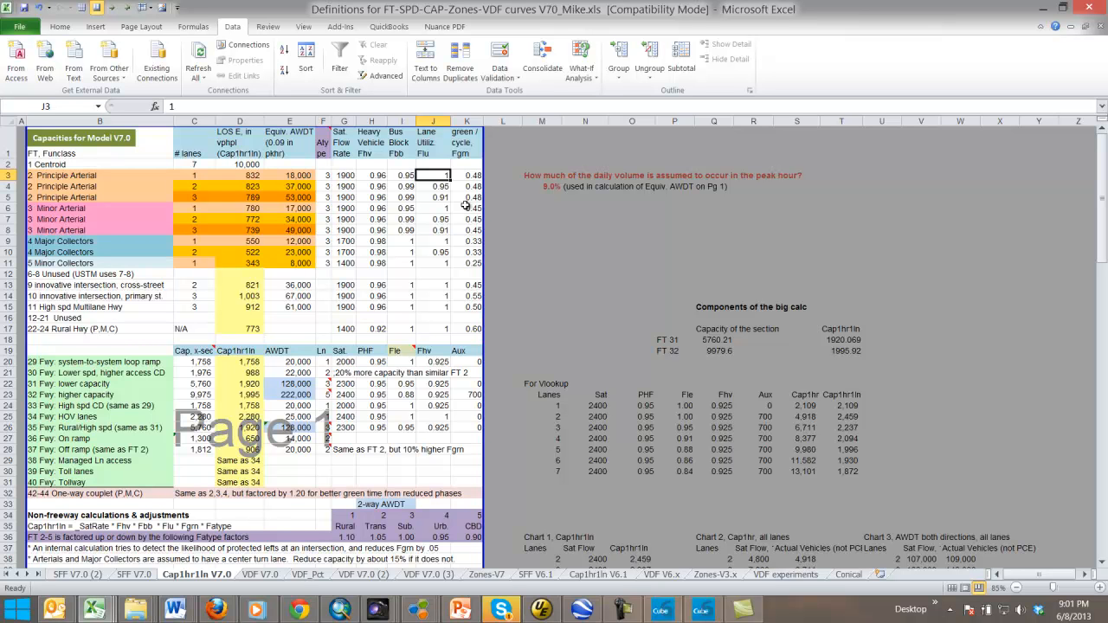
key("Down")
key("Down")
key("Up")
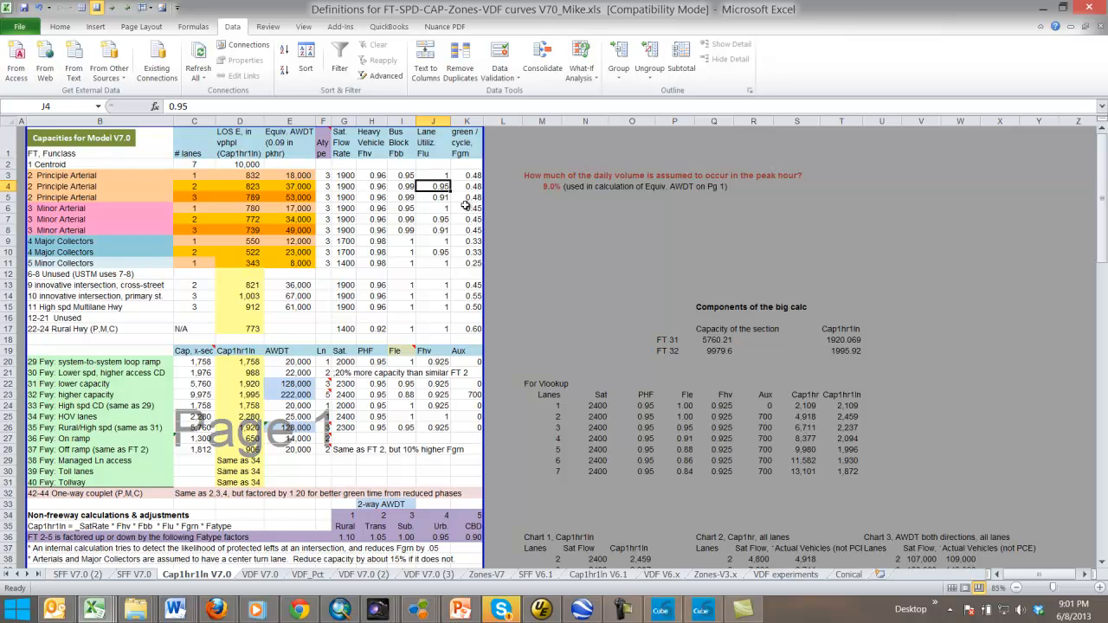
Step: Examine the green-to-cycle ratios of the principal arterials and compare them with the minor arterials
key("Right")
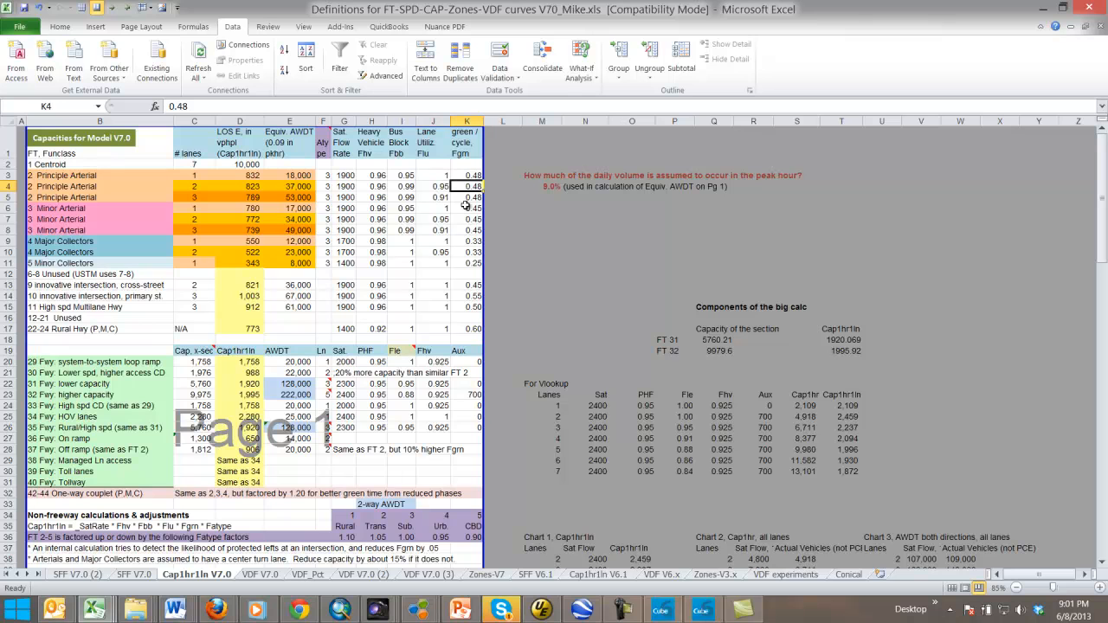
key("Up")
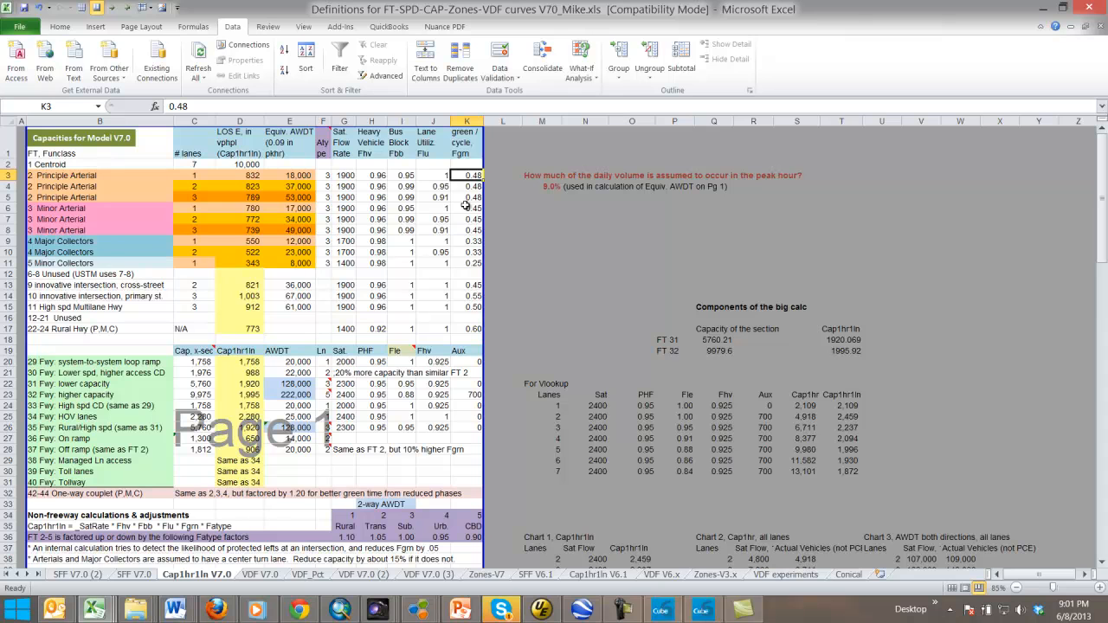
key("Down")
key("Down")
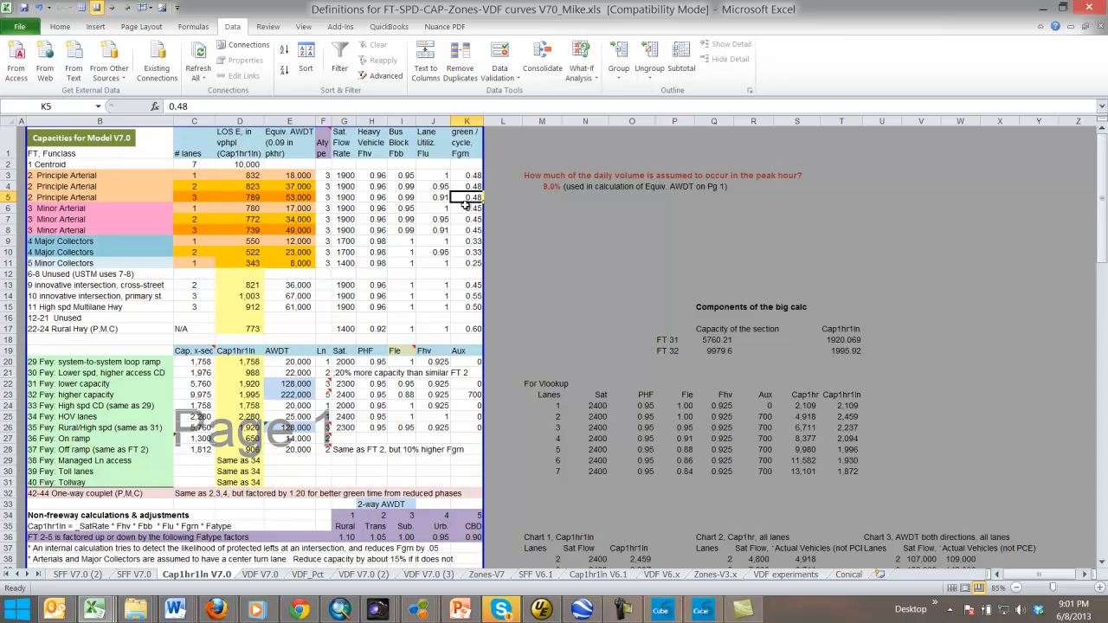
key("Down")
key("Up")
key("Up")
key("Up")
key("Down")
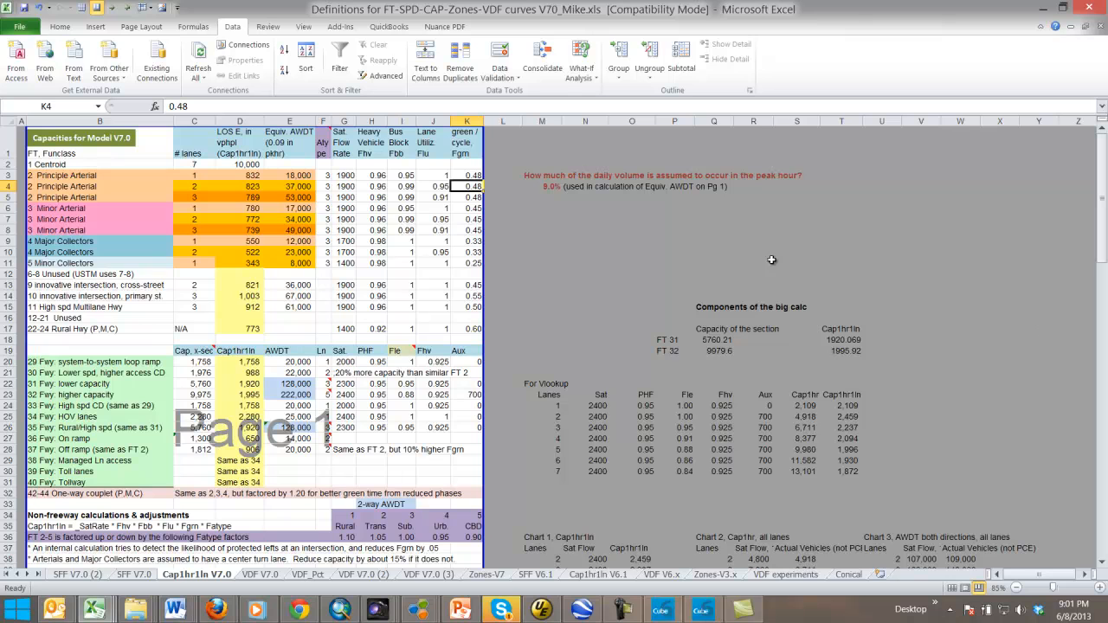
left_click(469, 206)
left_click(475, 199)
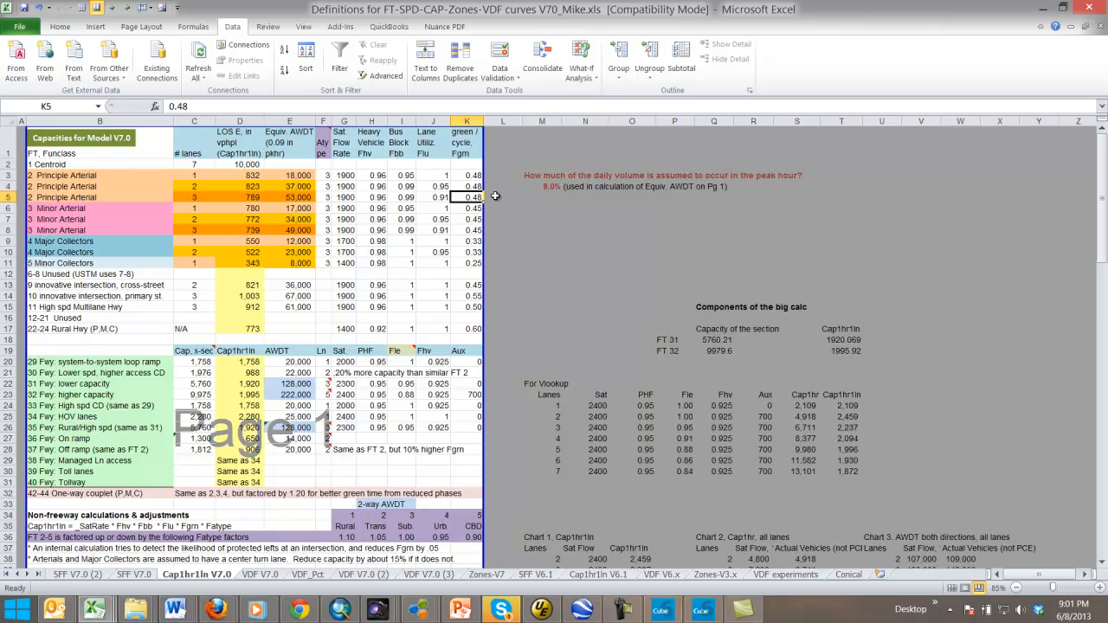
key("Up")
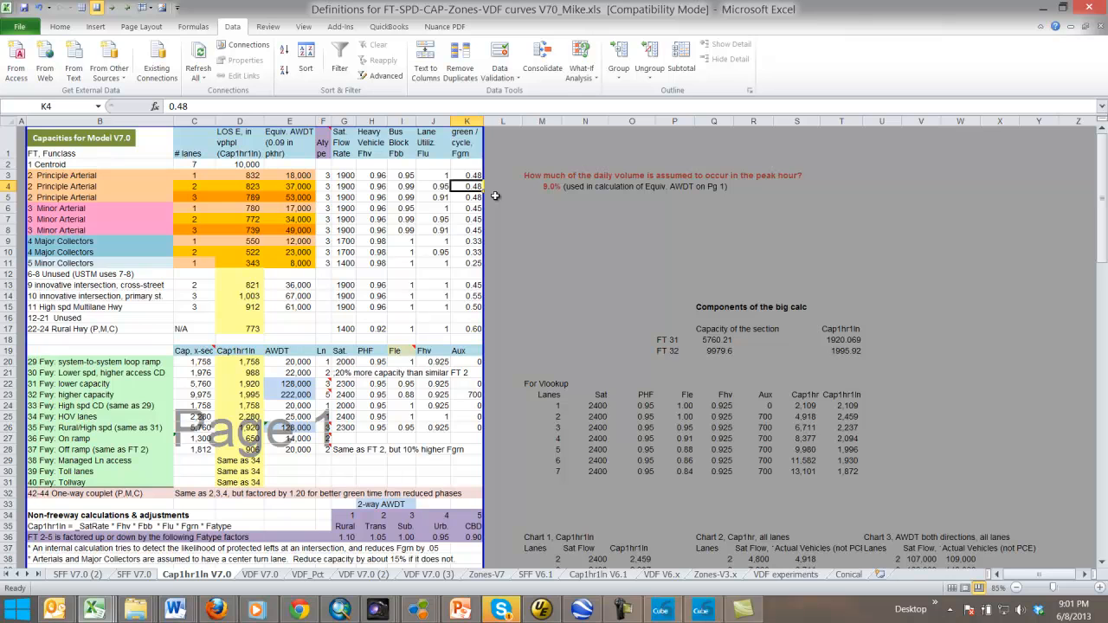
Step: Review the area type codes assigned to the one-, two- and three-lane principal arterials
left_click(328, 175)
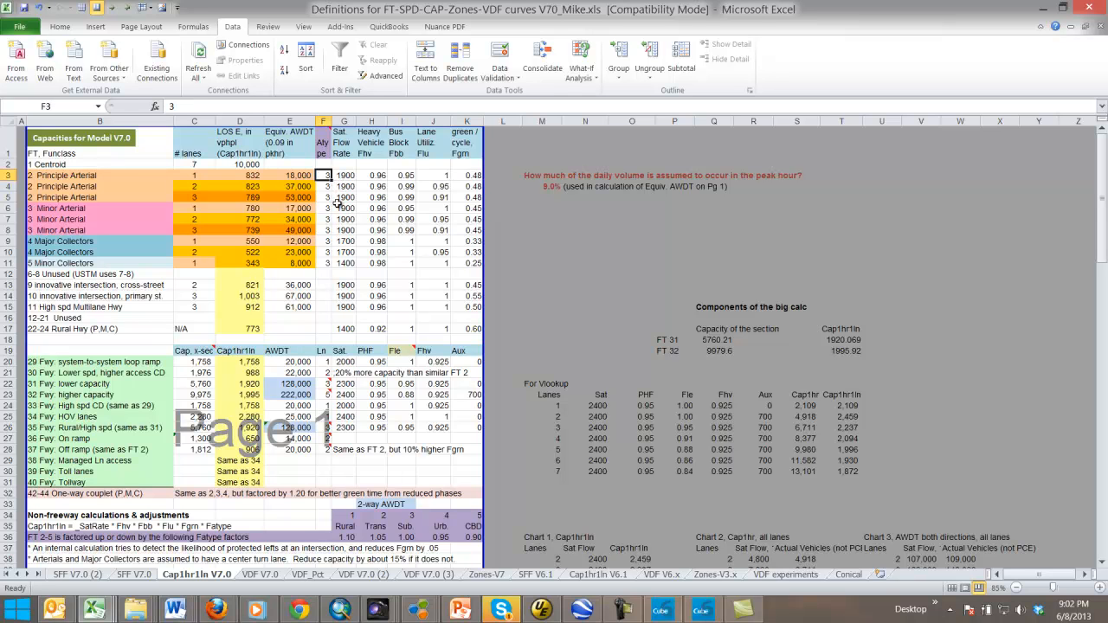
left_click(327, 196)
left_click(328, 187)
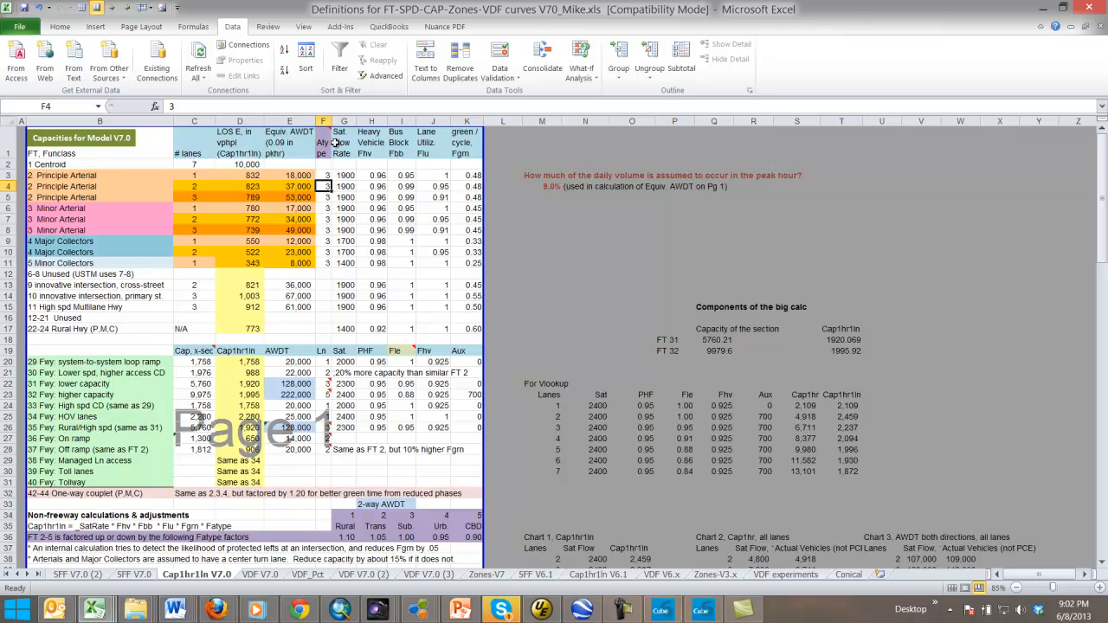
key("Down")
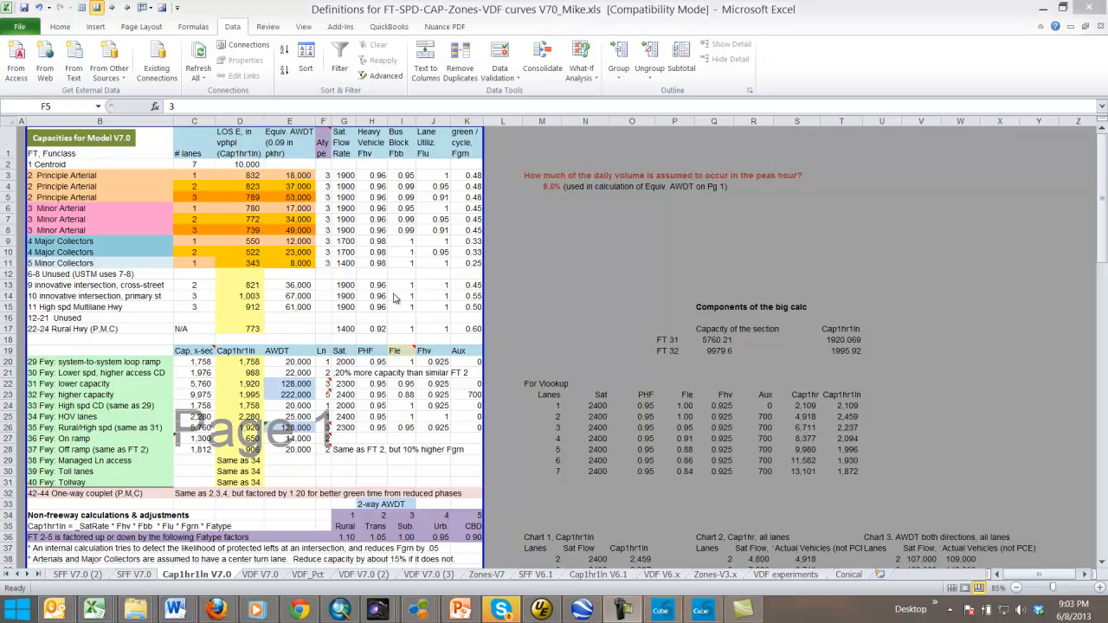
Step: Inspect the three-lane principal arterial's Cap1hr1ln formula and its area type factor lookup table in $Q$47:$R$51, leaving the formula as it is
left_click(252, 198)
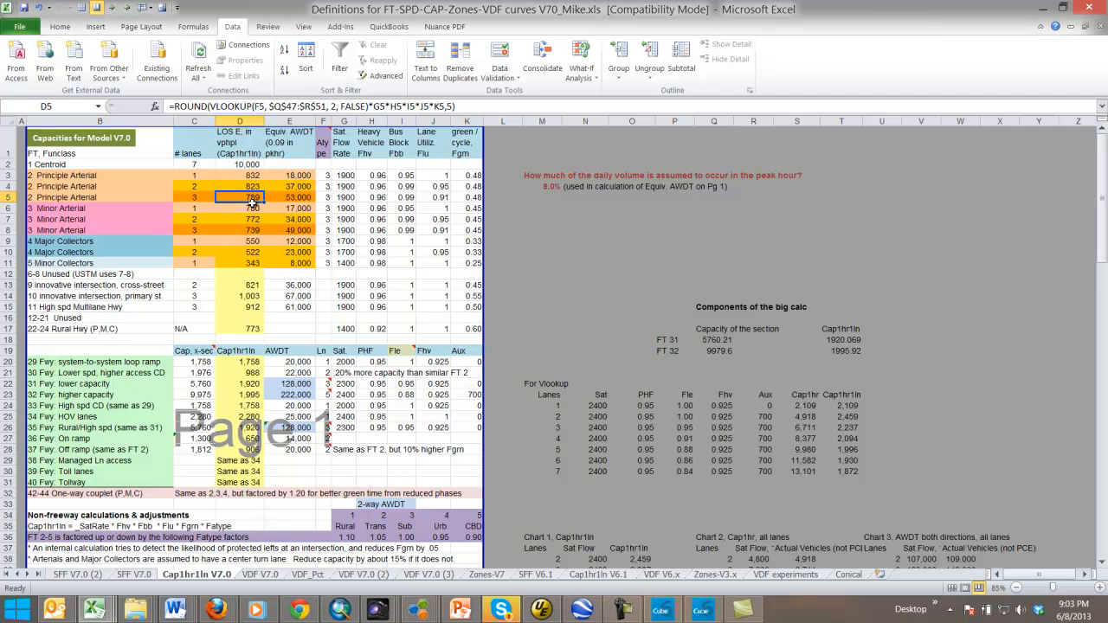
left_click(232, 106)
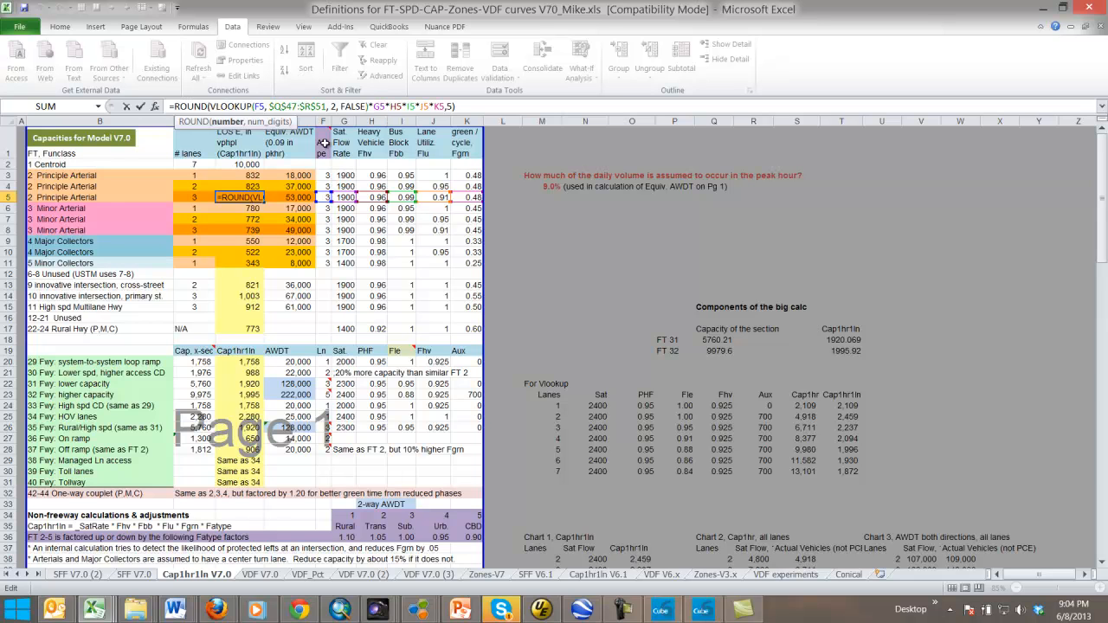
left_click_drag(326, 105, 269, 106)
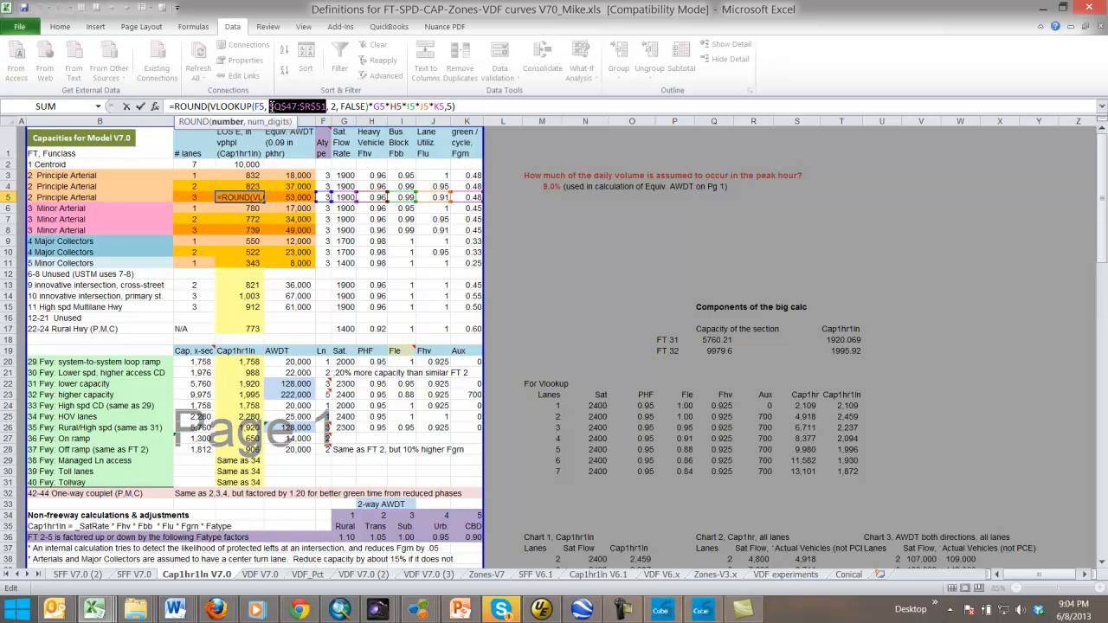
left_click_drag(1100, 163, 1101, 230)
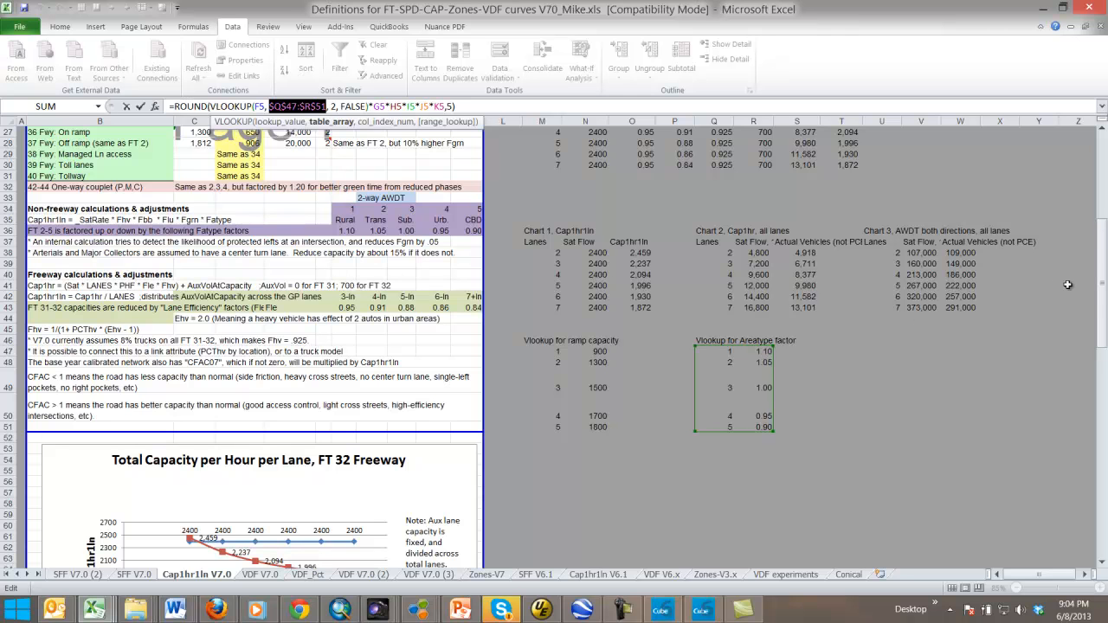
mouse_move(1102, 295)
left_mouse_down()
mouse_move(1101, 277)
mouse_move(1101, 294)
left_mouse_up()
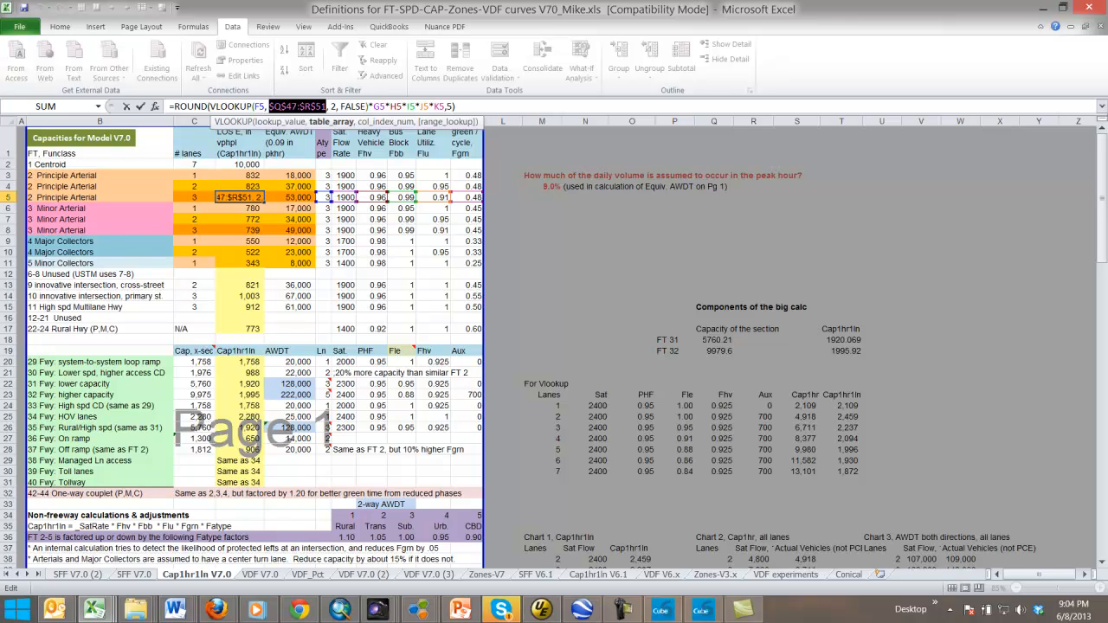
key("Return")
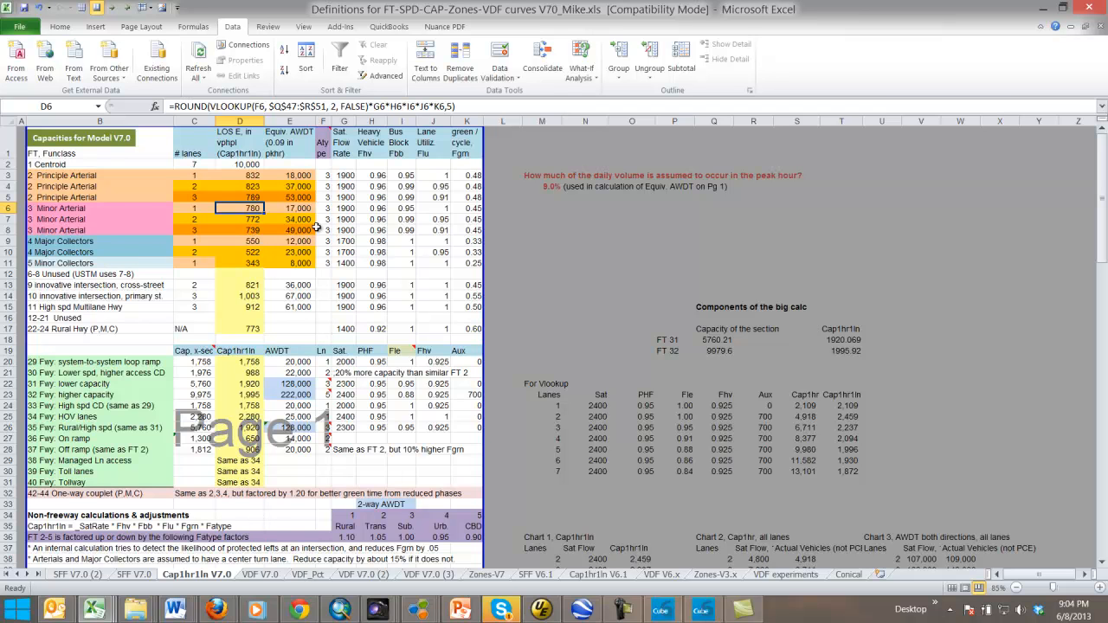
Step: Set the two-lane principal arterial's area type to 1 to test the rural capacity
left_click(328, 198)
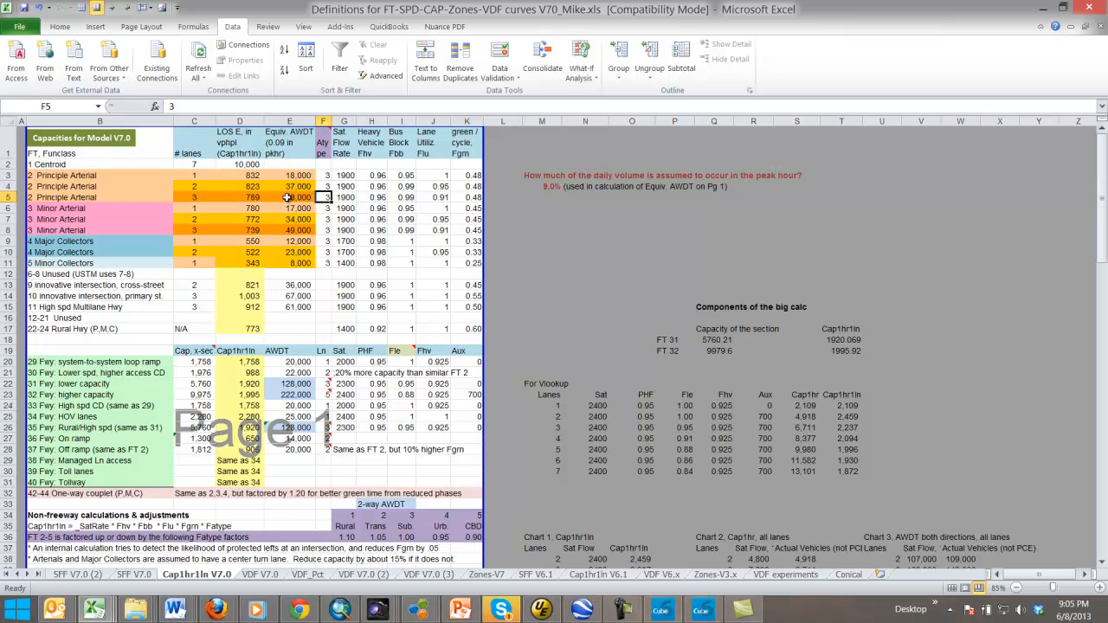
left_click(324, 186)
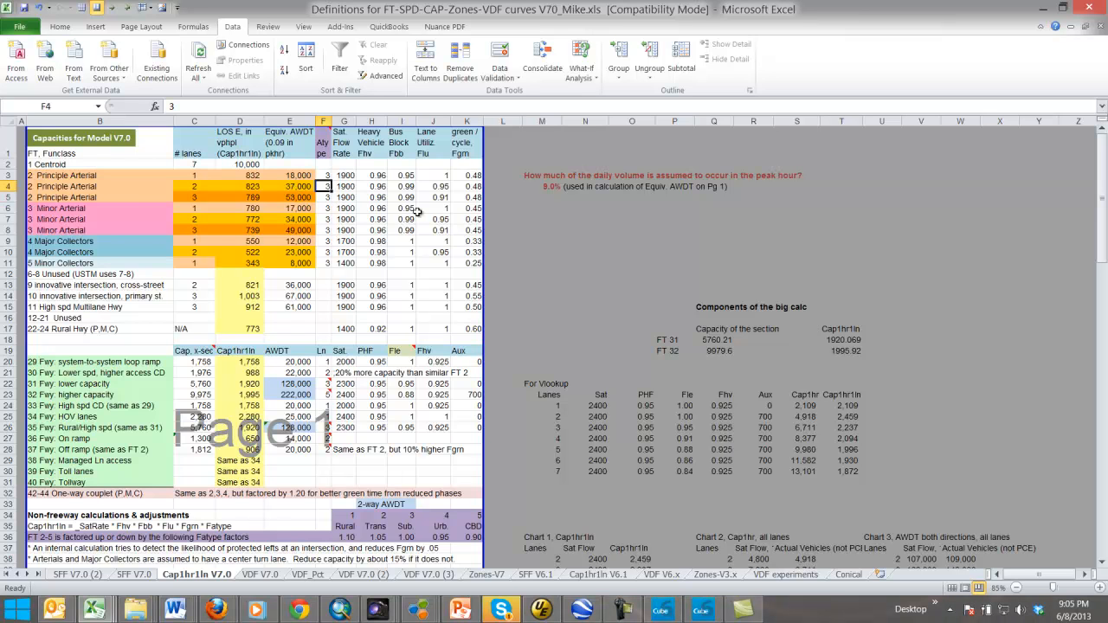
type("1")
key("Return")
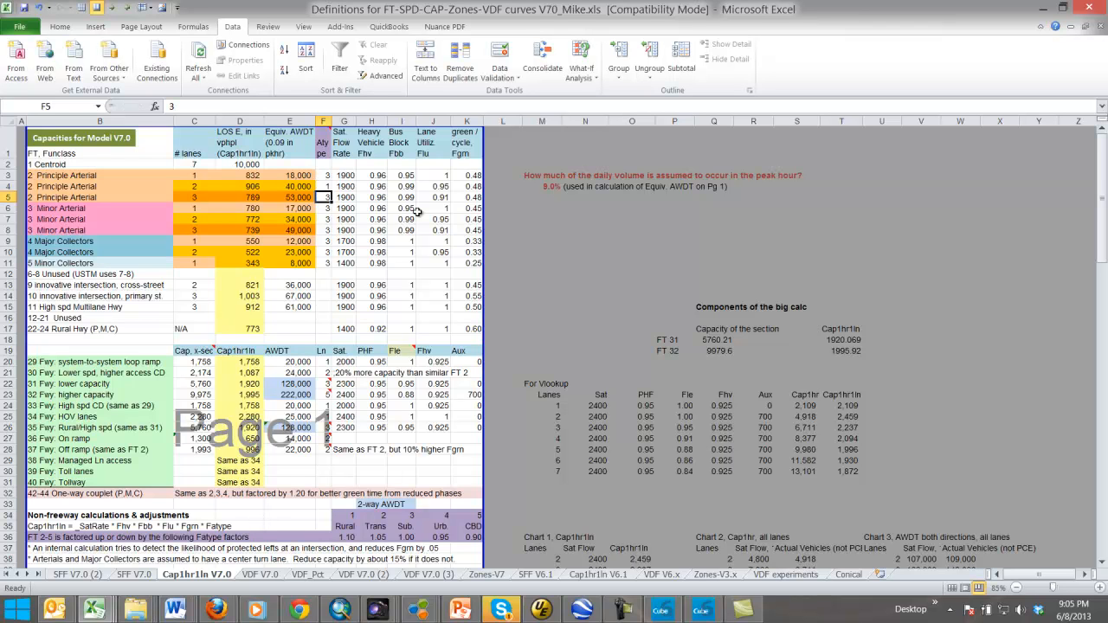
Step: Set the two-lane principal arterial's area type to 5 to apply the CBD capacity factor
key("Up")
type("5")
key("Return")
left_click(268, 374)
scroll(342, 302, "down", 1)
scroll(341, 302, "up", 1)
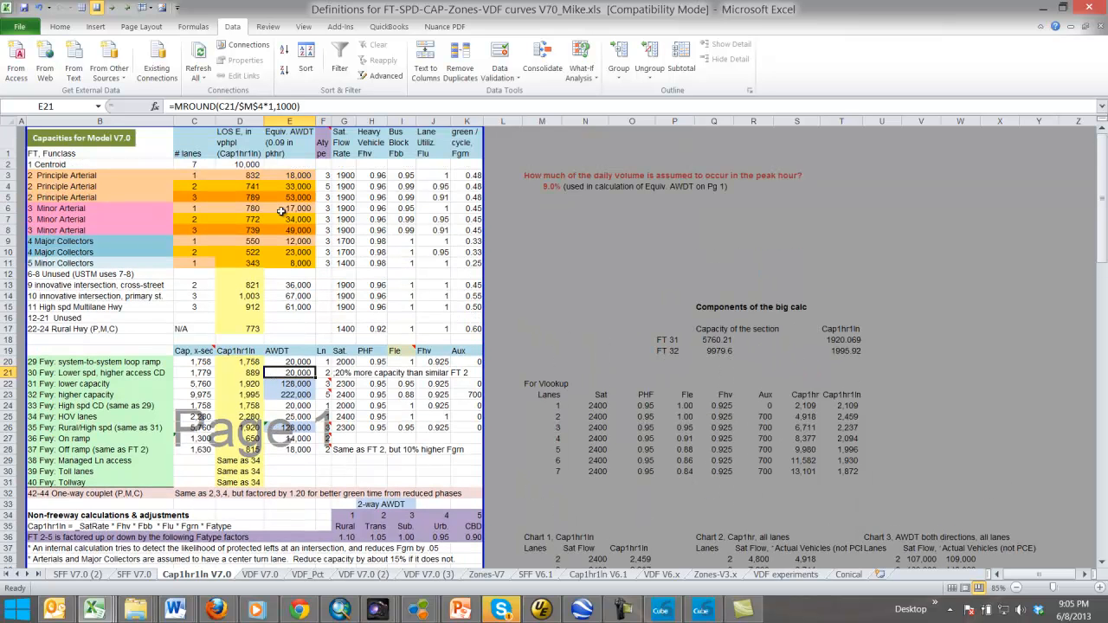
Step: Examine the two-lane principal arterial's capacity and its Equiv. AWDT formula, including the peak-hour percentage reference, leaving the formula as it is
left_click(258, 188)
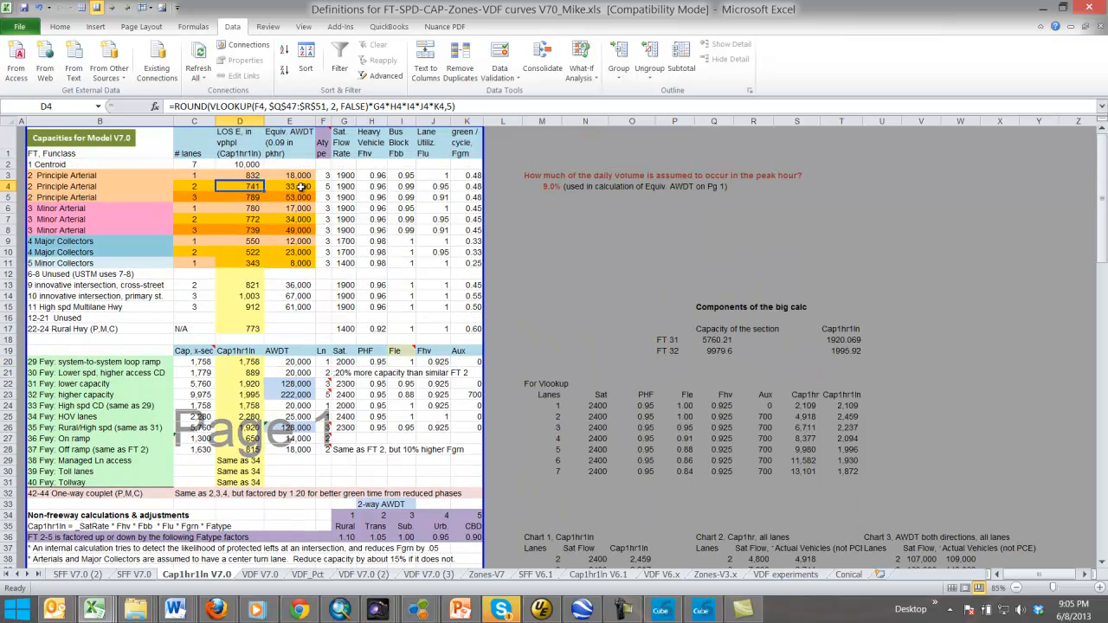
left_click(298, 187)
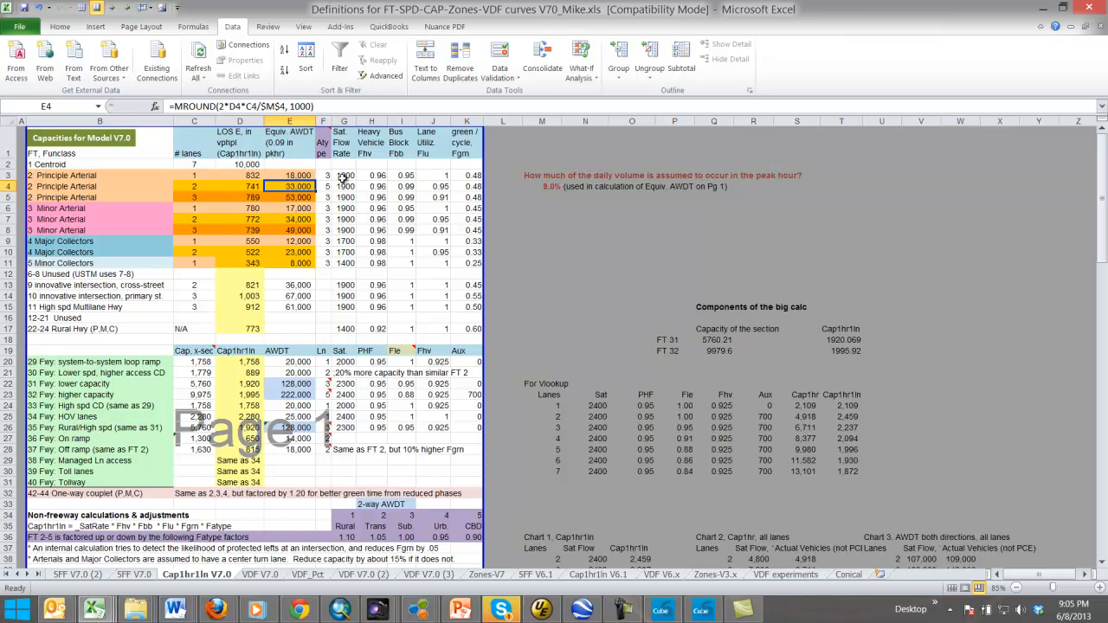
left_click(498, 219)
left_click(524, 242)
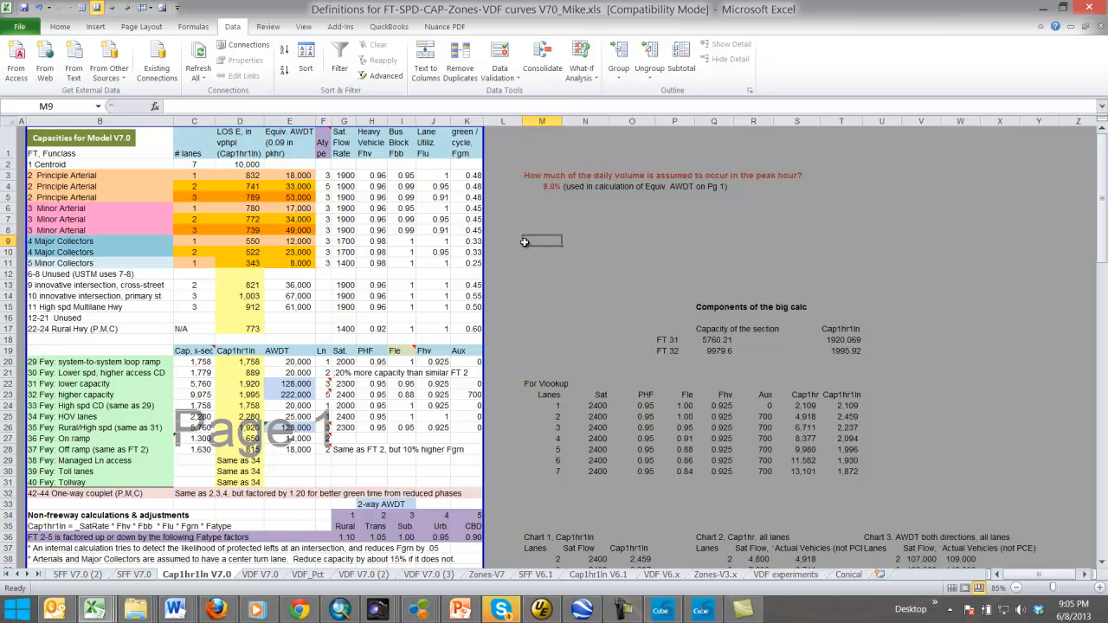
left_click(296, 218)
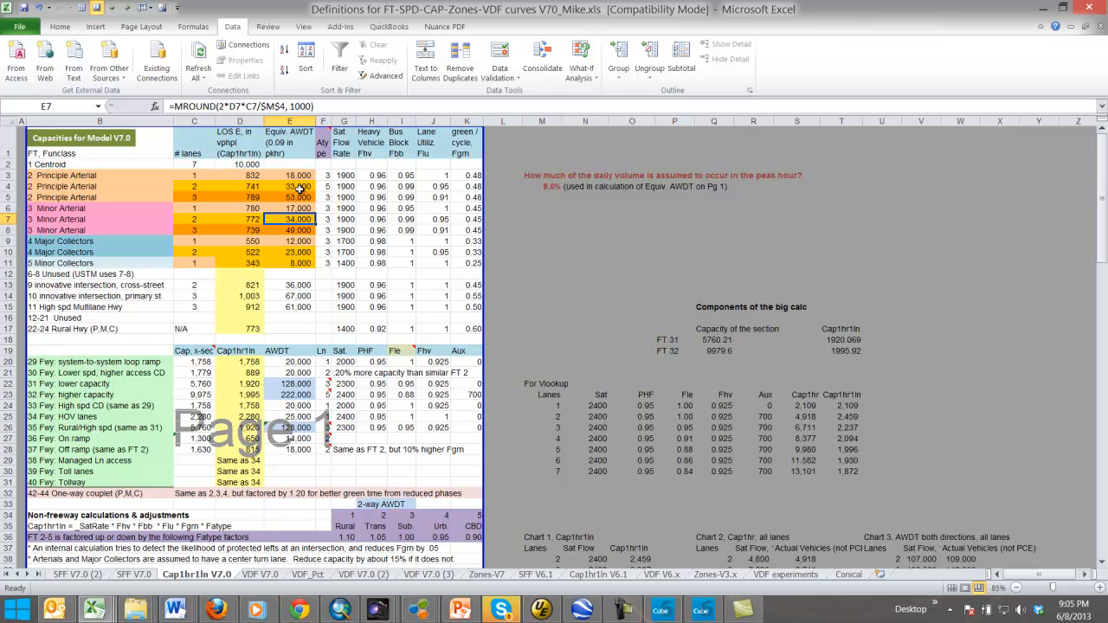
left_click(302, 187)
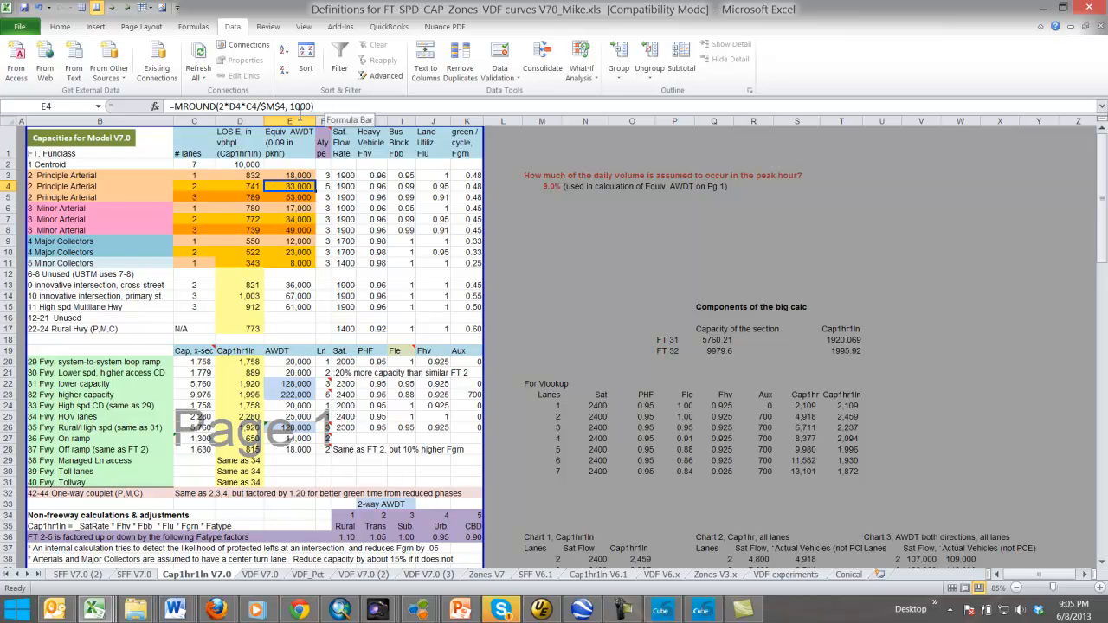
left_click(244, 106)
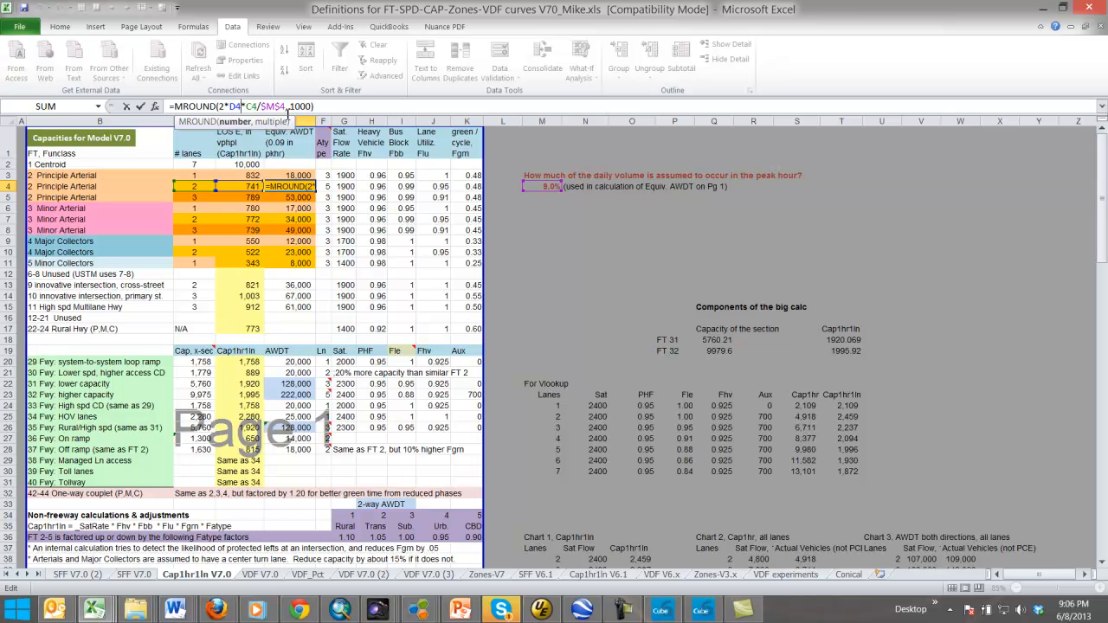
left_click(288, 106)
key("Return")
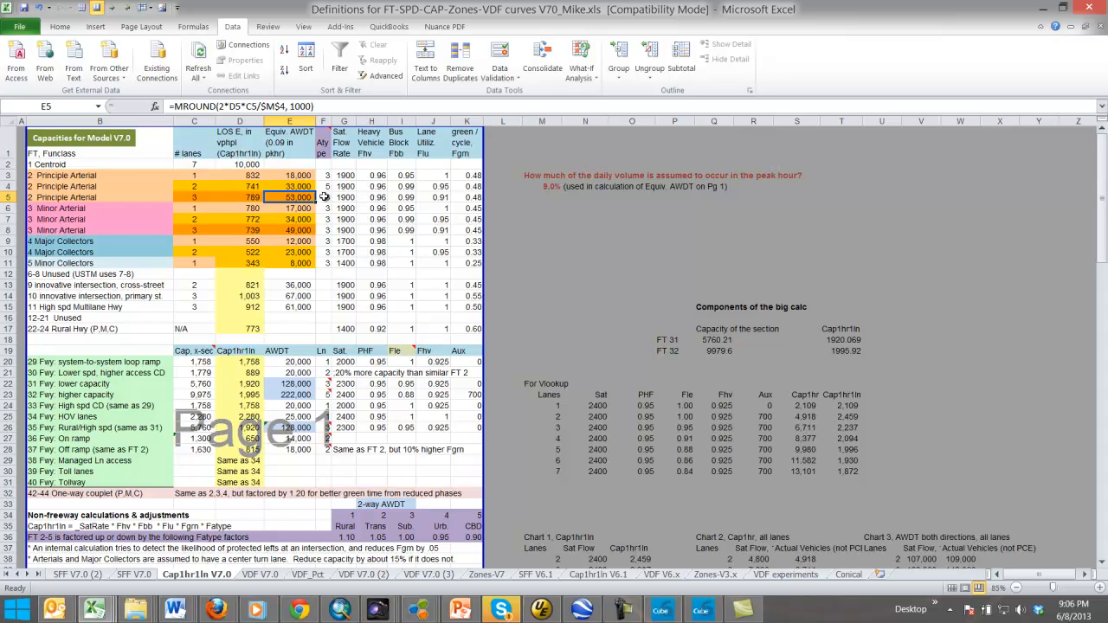
Step: Compare the two-lane principal arterial's Cap1hr1ln and Equiv. AWDT formulas, checking the capacity and lane terms without editing them
left_click(300, 190)
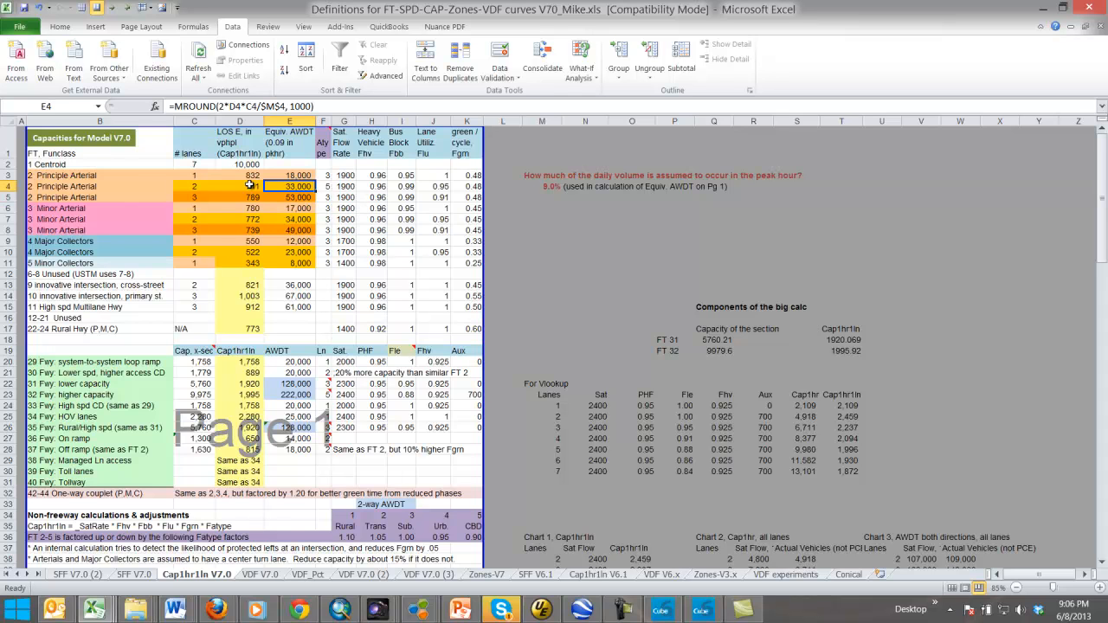
left_click(249, 185)
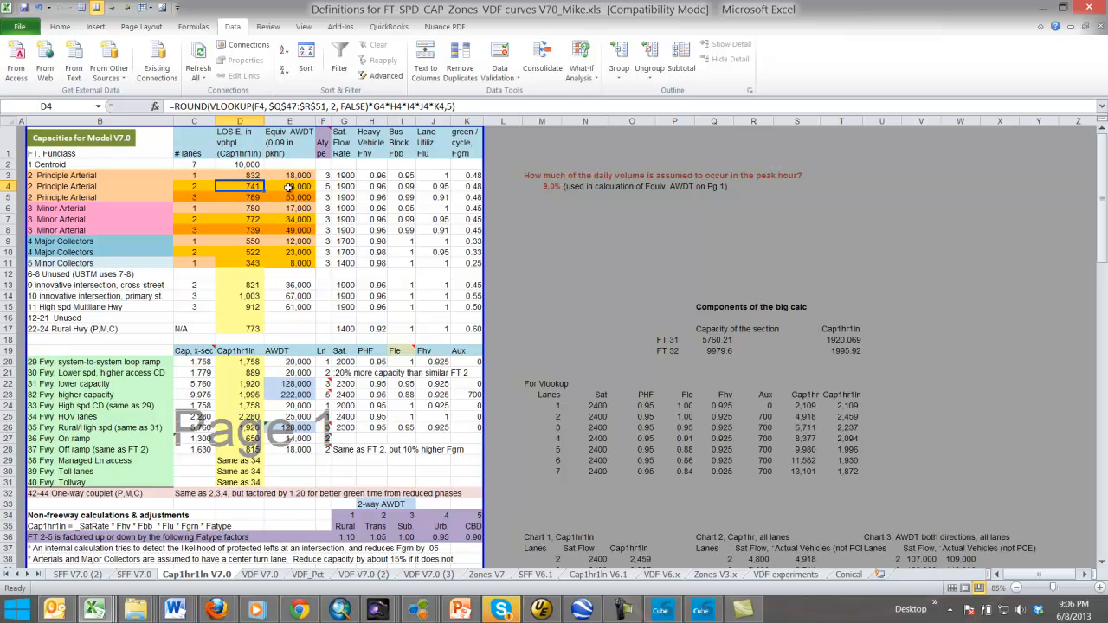
left_click(293, 188)
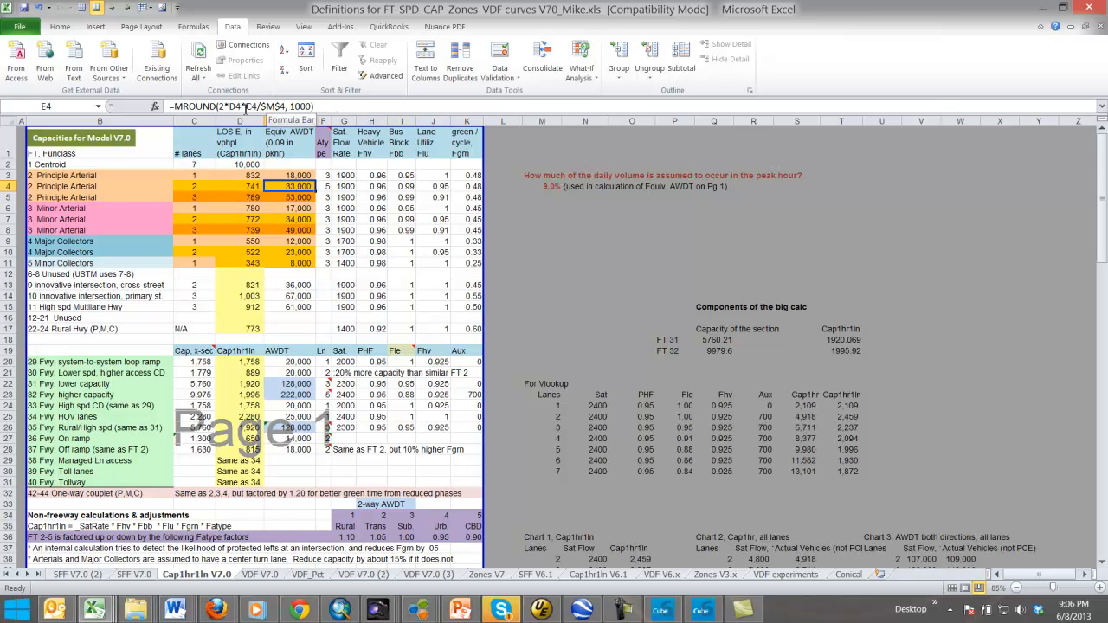
left_click(241, 105)
type("*")
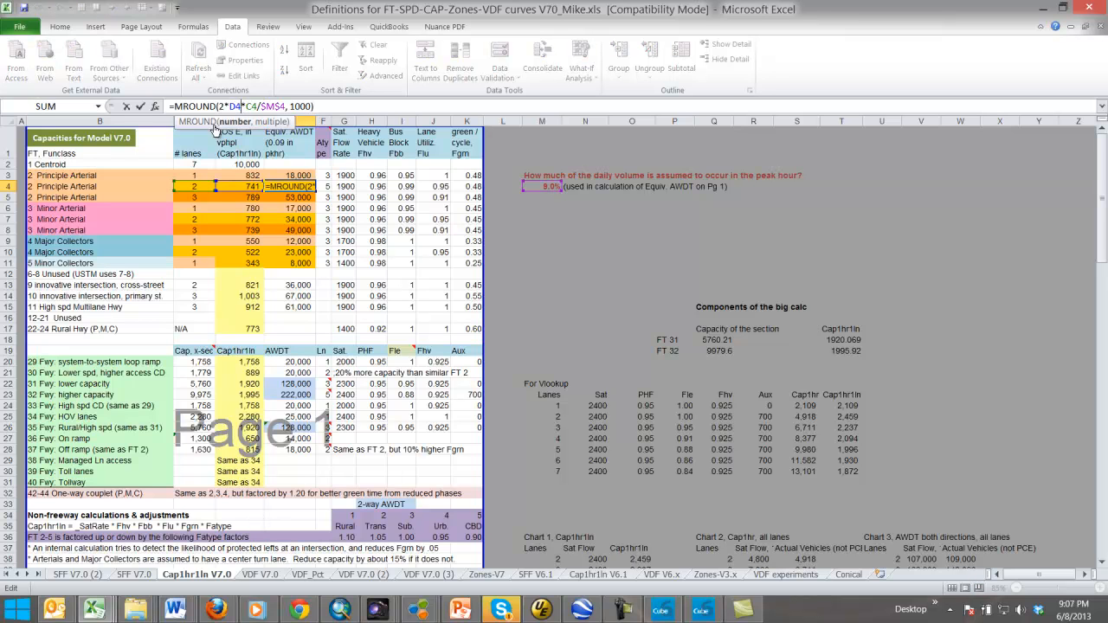
key("ctrl+Return")
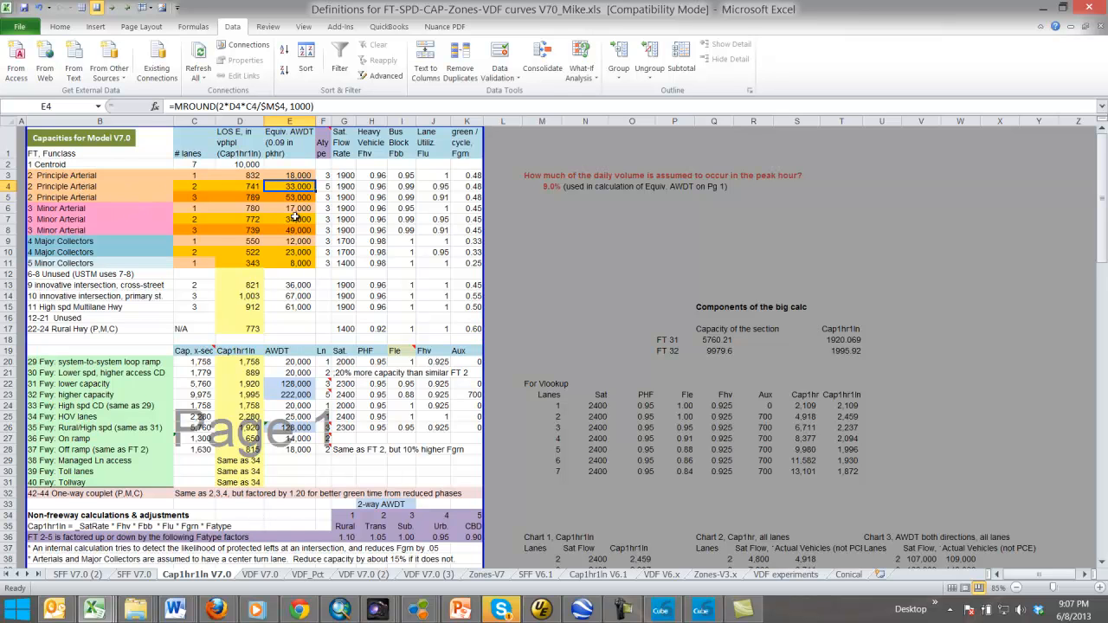
Step: Review the AWDT values of the innovative intersection and rural highway rows and the capacities of the freeway types below them
left_click(296, 328)
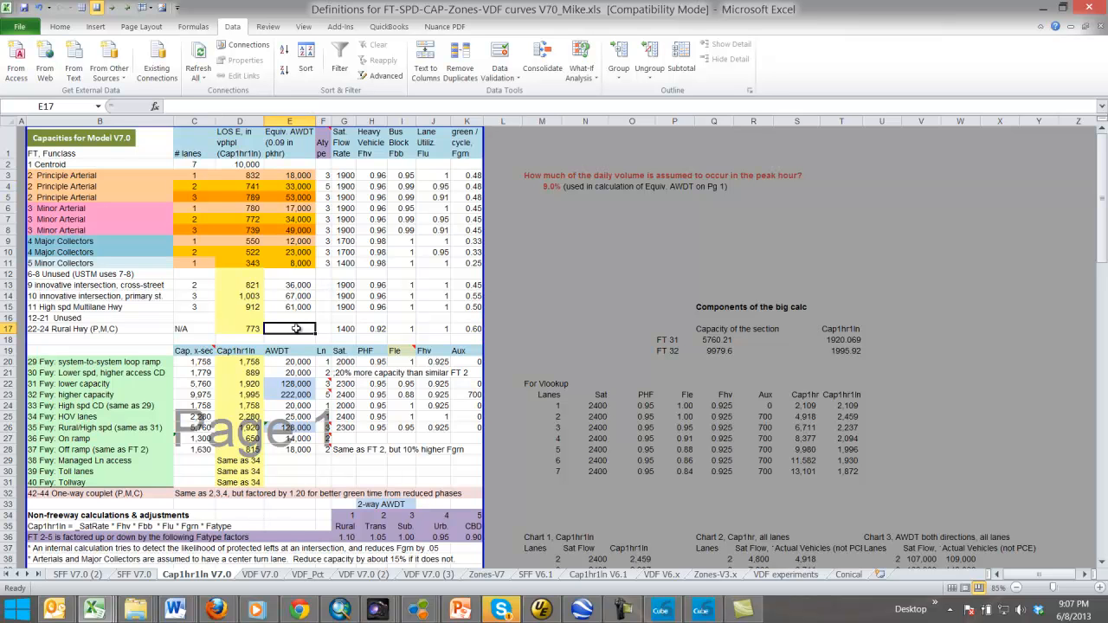
left_click(288, 297)
scroll(288, 303, "down", 4)
scroll(288, 307, "up", 3)
scroll(290, 307, "up", 1)
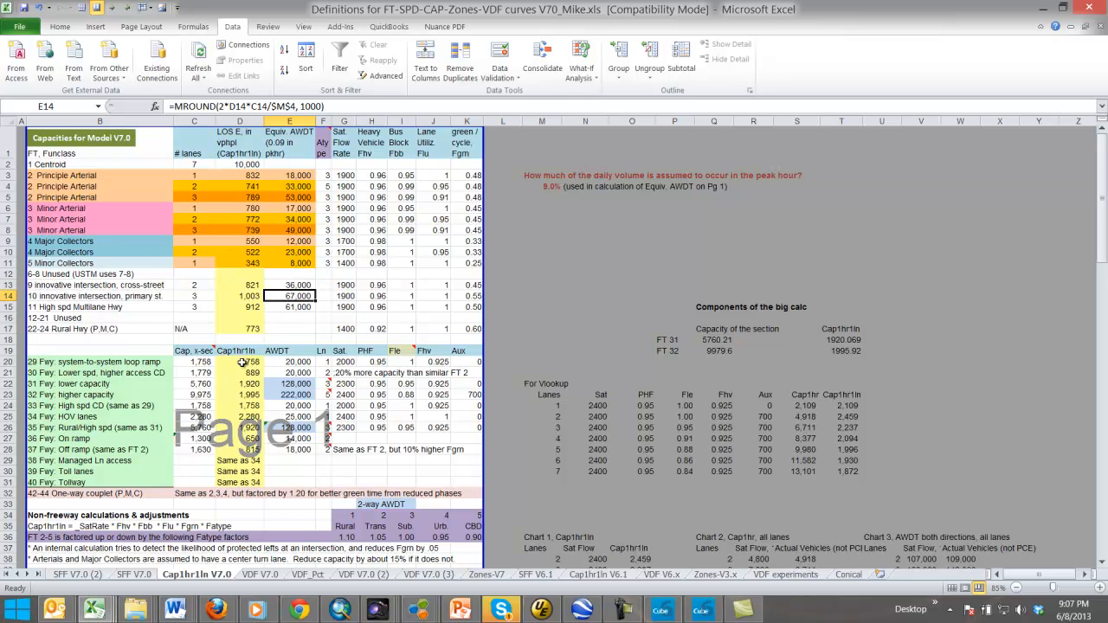
left_click(284, 330)
scroll(286, 331, "down", 3)
scroll(286, 330, "up", 2)
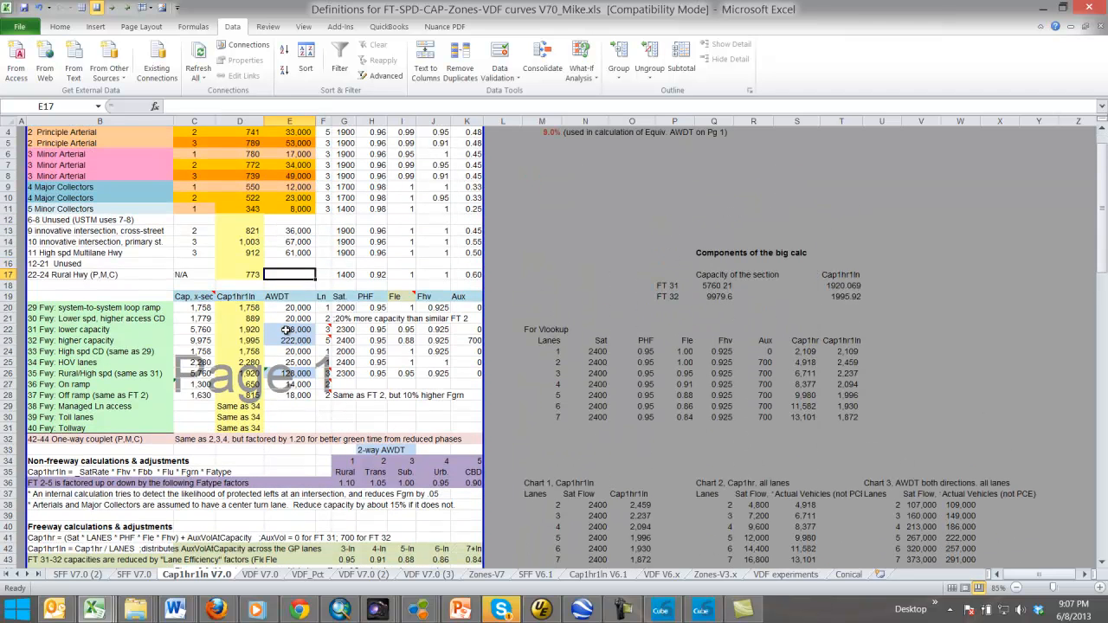
scroll(286, 330, "down", 2)
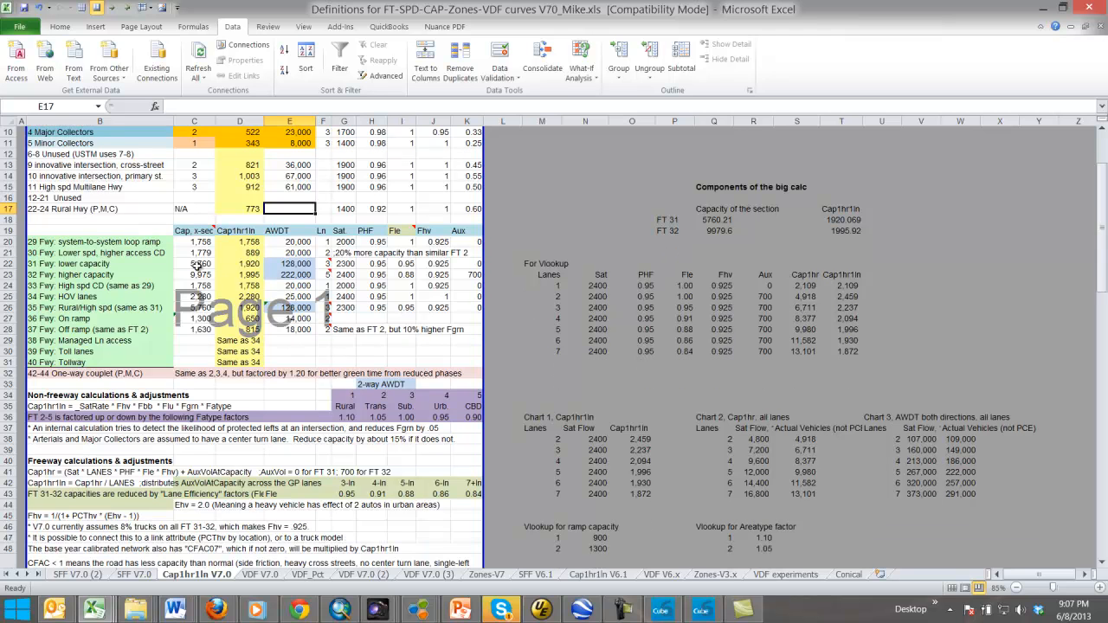
left_click(120, 252)
scroll(118, 251, "down", 1)
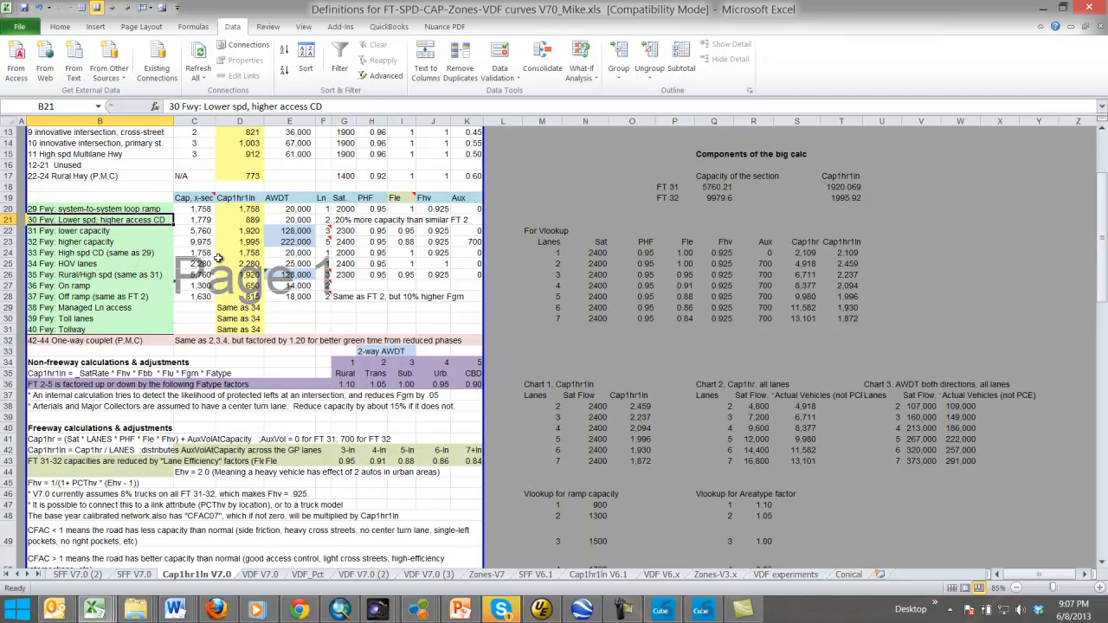
scroll(353, 243, "up", 4)
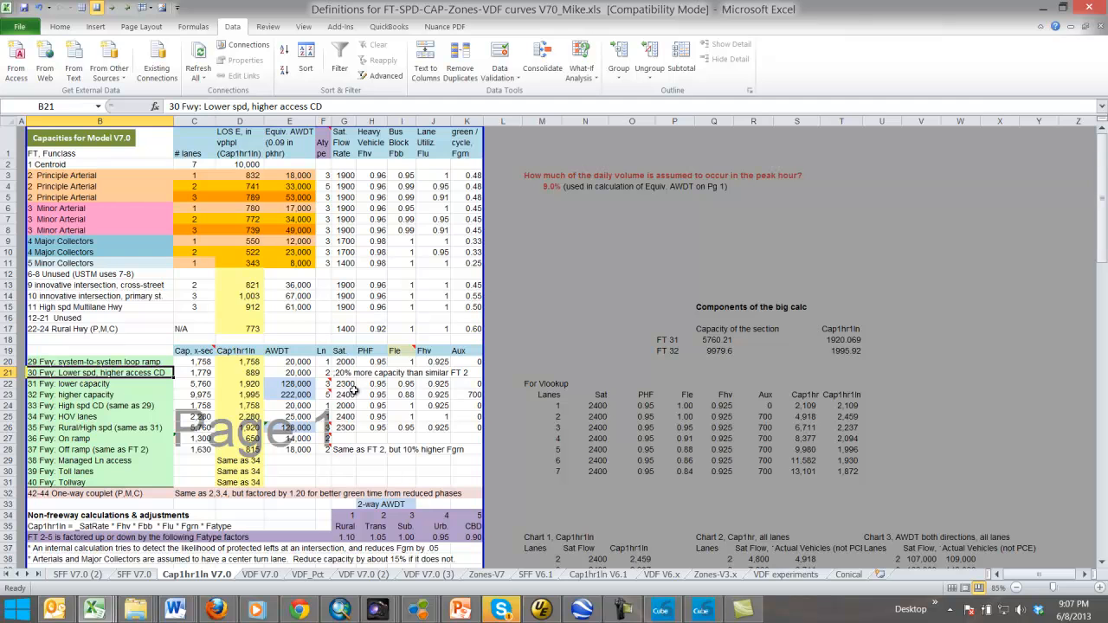
Step: Check the freeway AWDT formula and lane counts, and set the FT 32 higher capacity freeway to 4 lanes
left_click(296, 394)
scroll(296, 395, "down", 1)
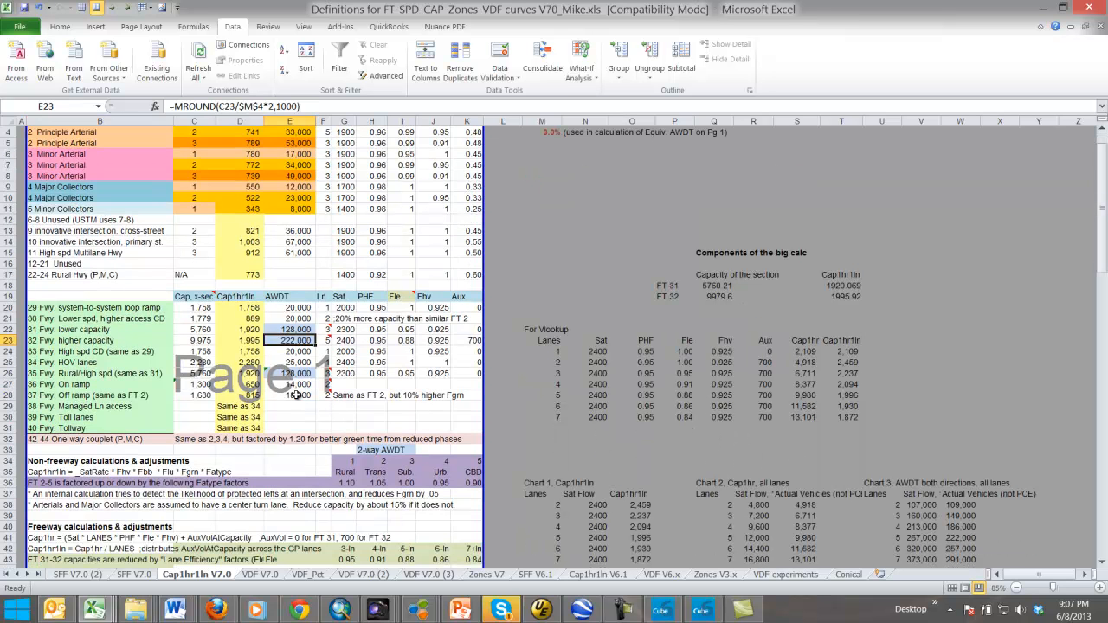
left_click(324, 319)
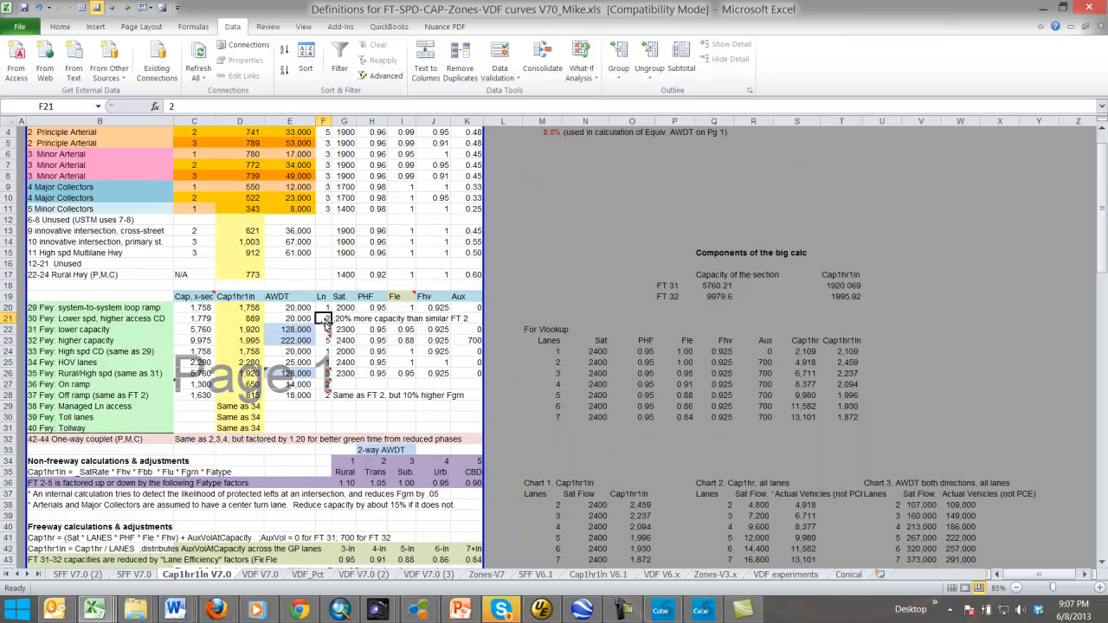
left_click(326, 340)
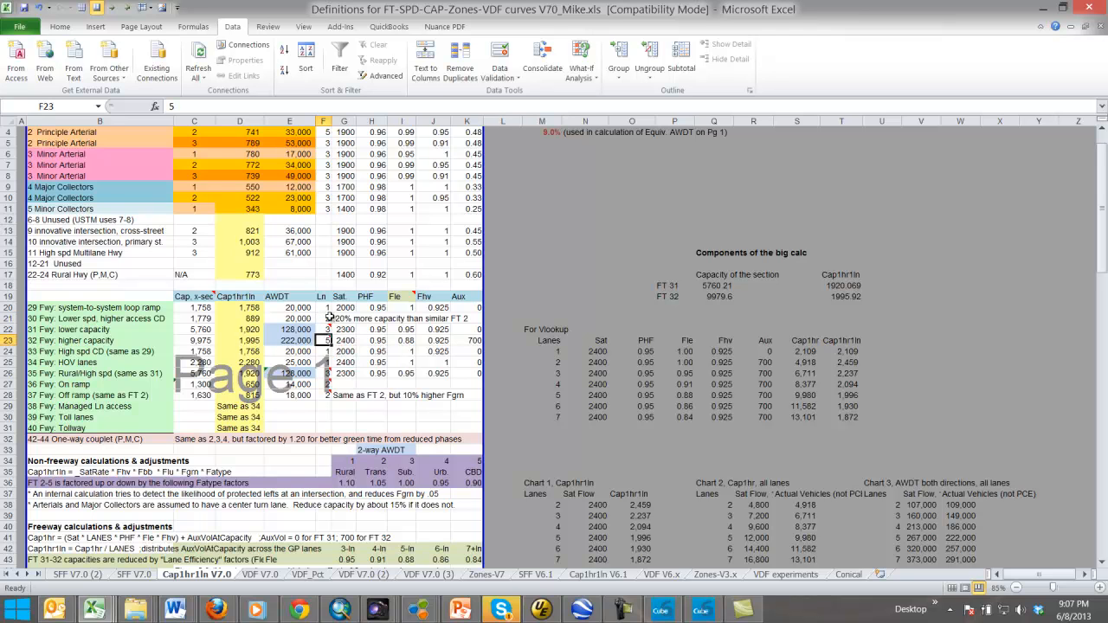
left_click(326, 329)
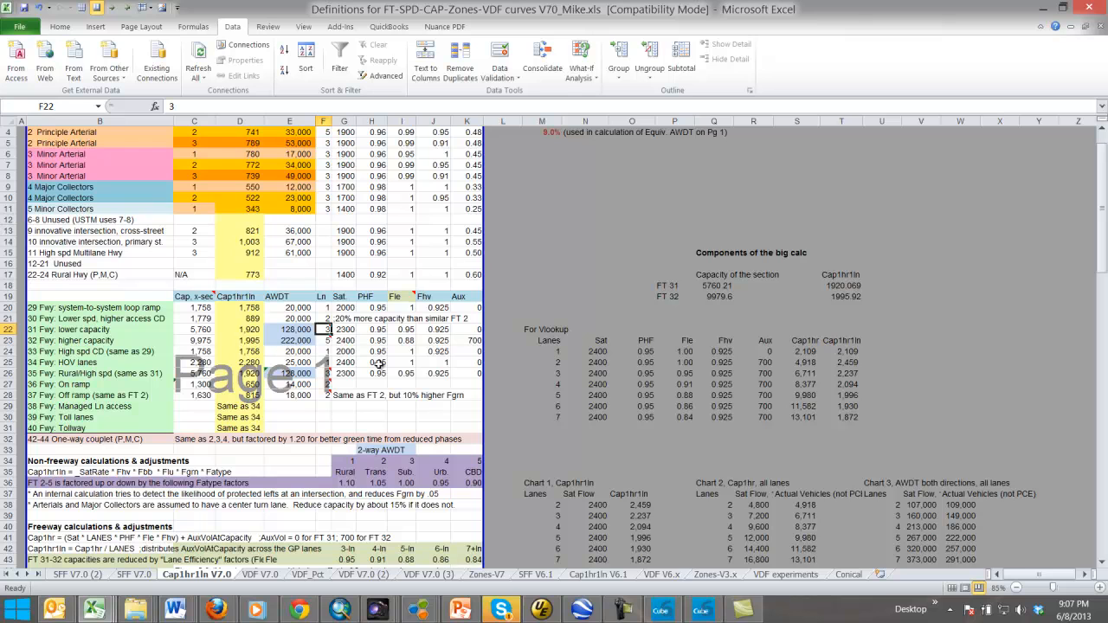
left_click(328, 341)
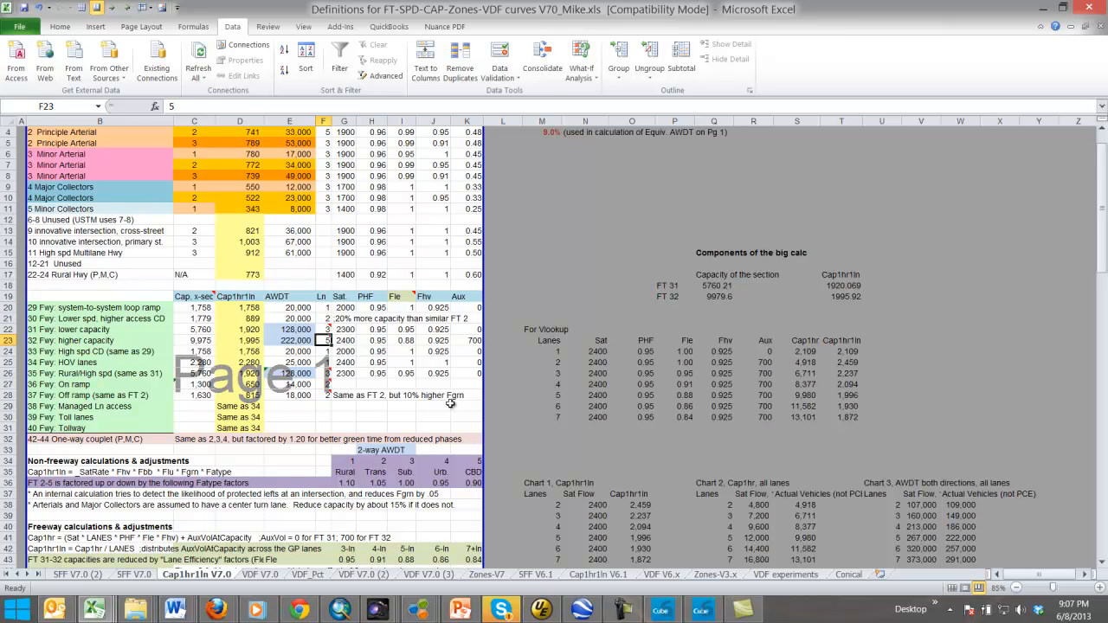
type("4")
key("Return")
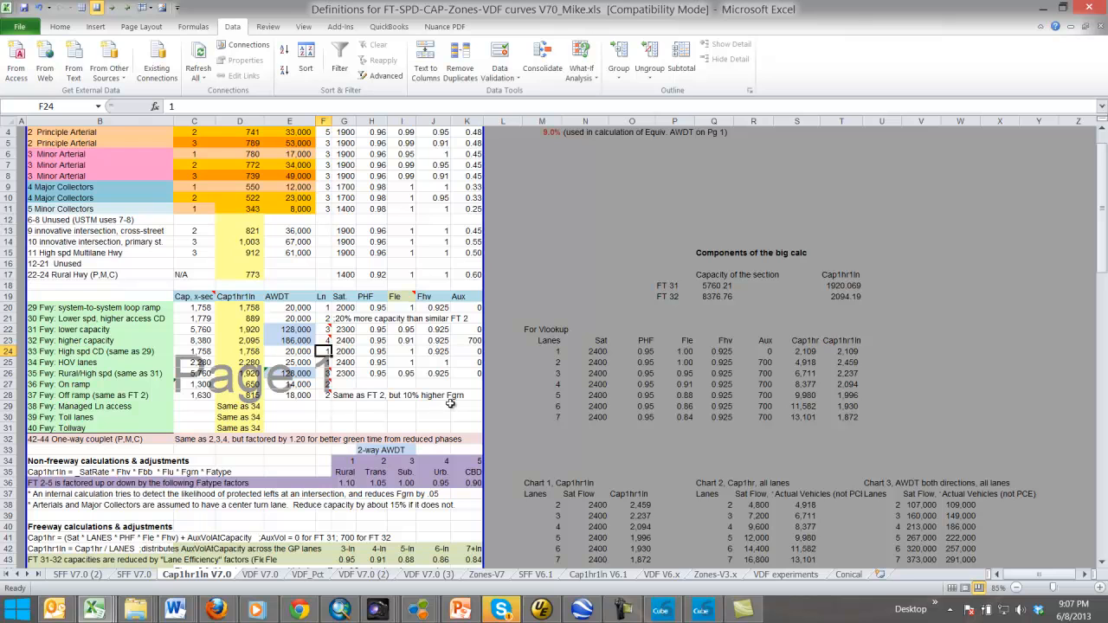
Step: Set the FT 32 higher capacity freeway's lane count to 2
key("Up")
type("2")
key("Return")
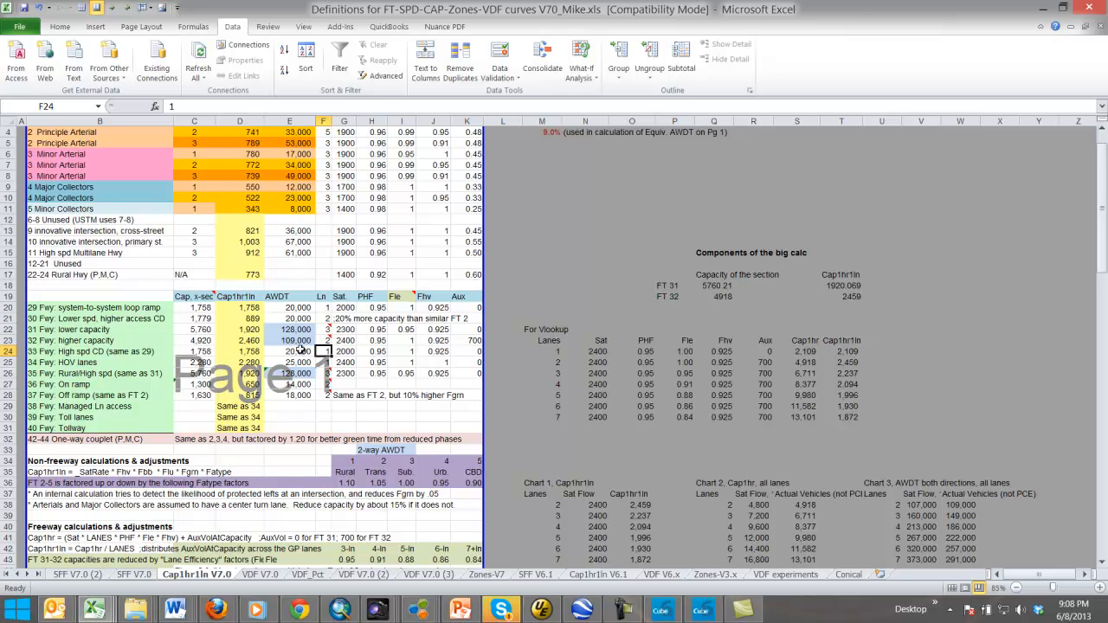
Step: Highlight the FT 32 freeway's lane count cell with a yellow fill
left_click(325, 342)
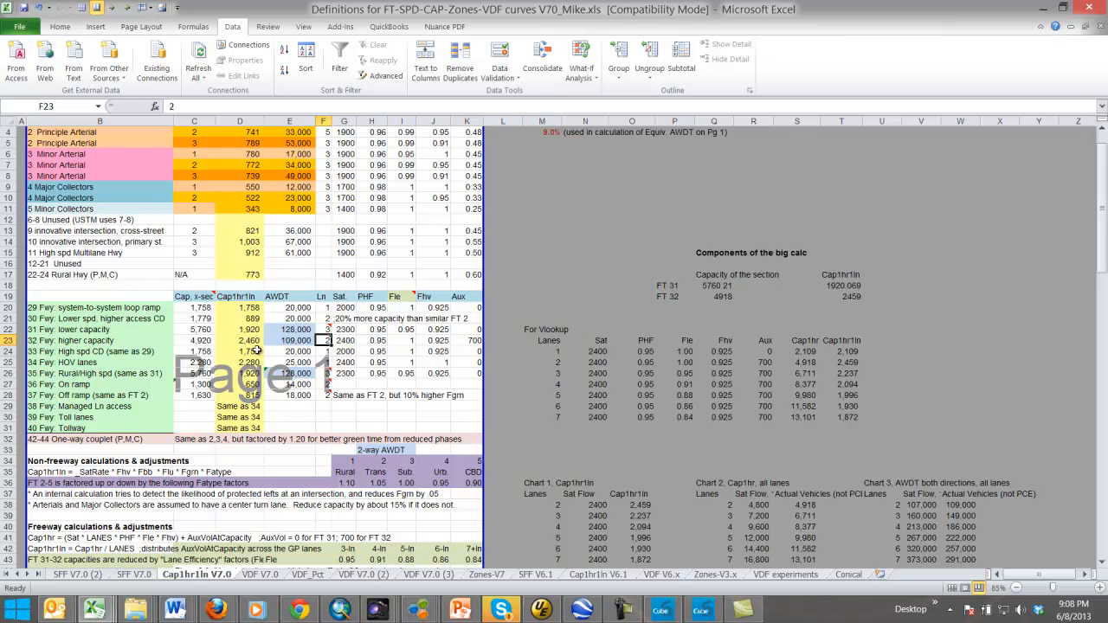
left_click(323, 349)
left_click(326, 340)
left_click(63, 29)
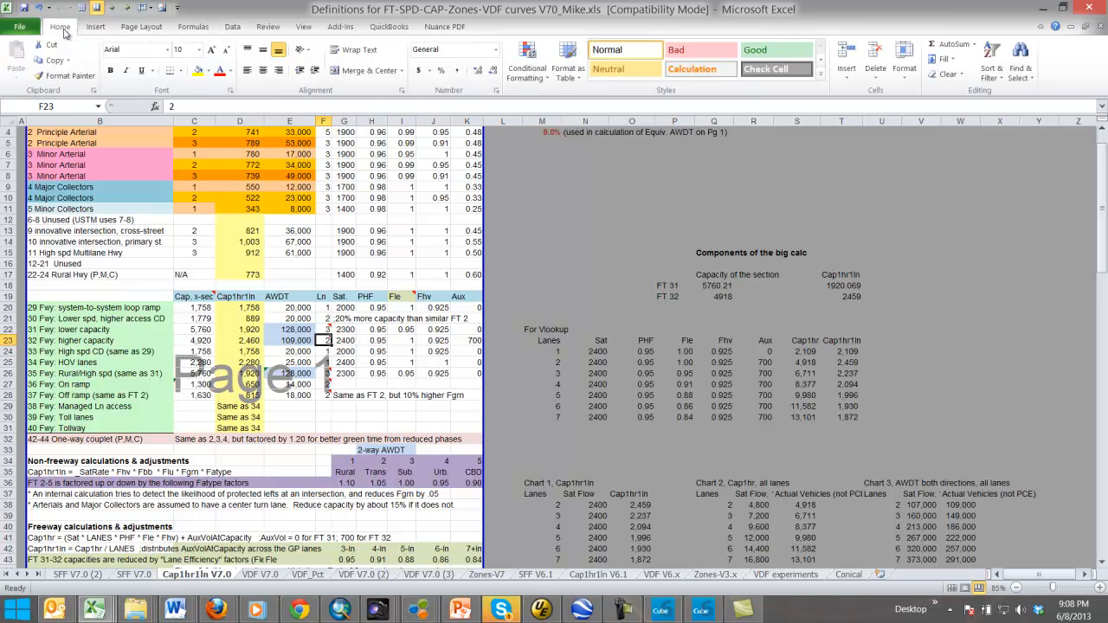
left_click(198, 71)
left_click(322, 318)
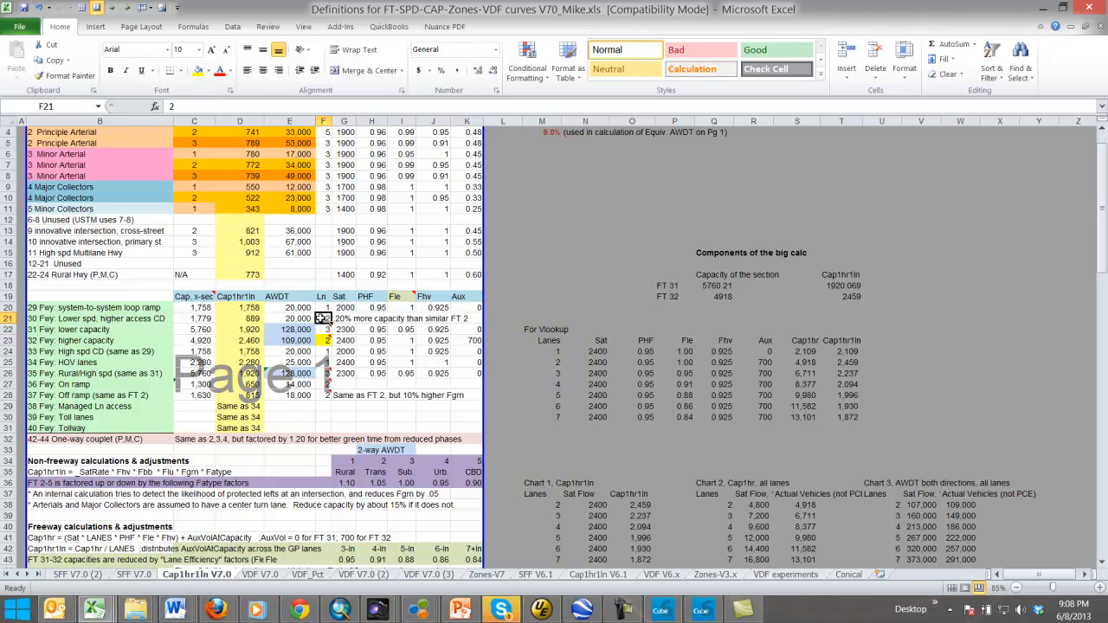
Step: Examine the non-freeway and freeway calculation notes, including the area type factors and lane efficiency adjustments
scroll(320, 318, "up", 1)
scroll(322, 322, "down", 4)
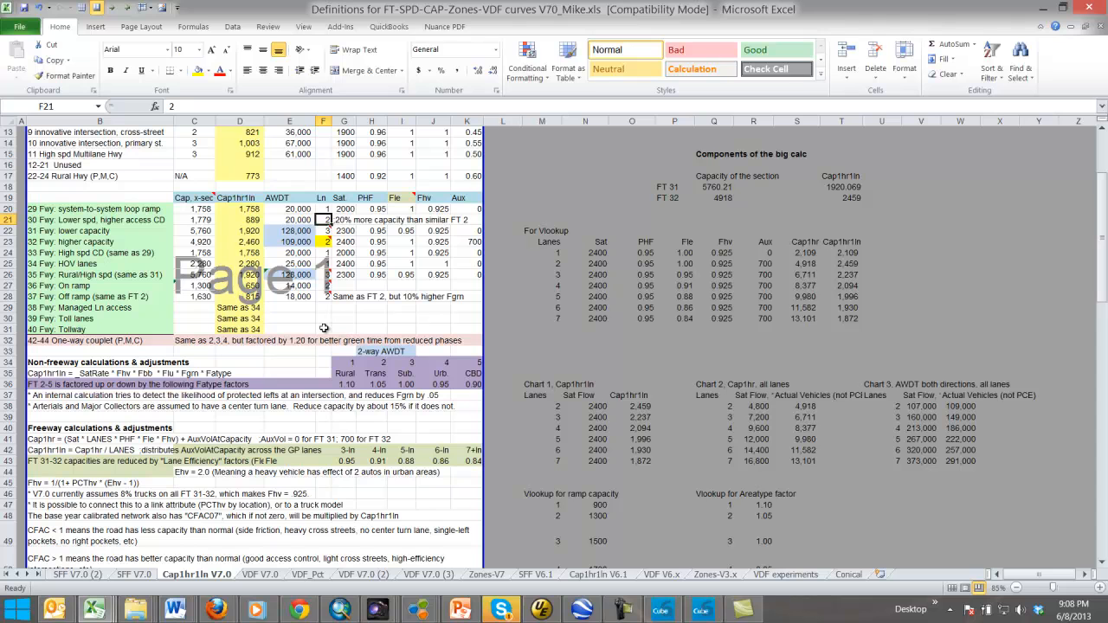
left_click(326, 319)
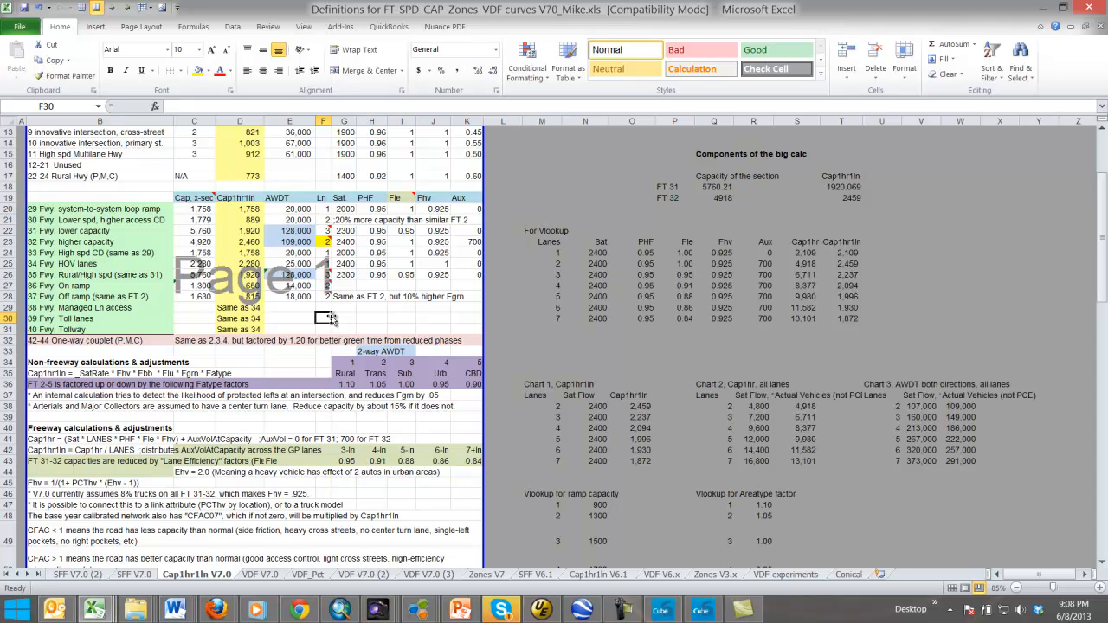
scroll(328, 318, "down", 1)
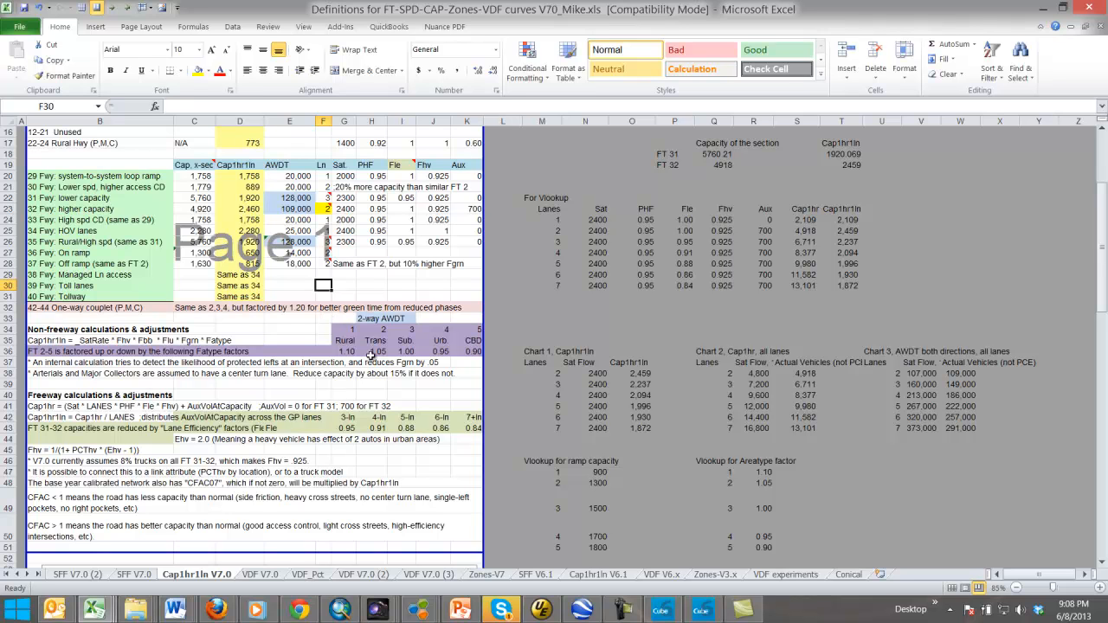
left_click(347, 351)
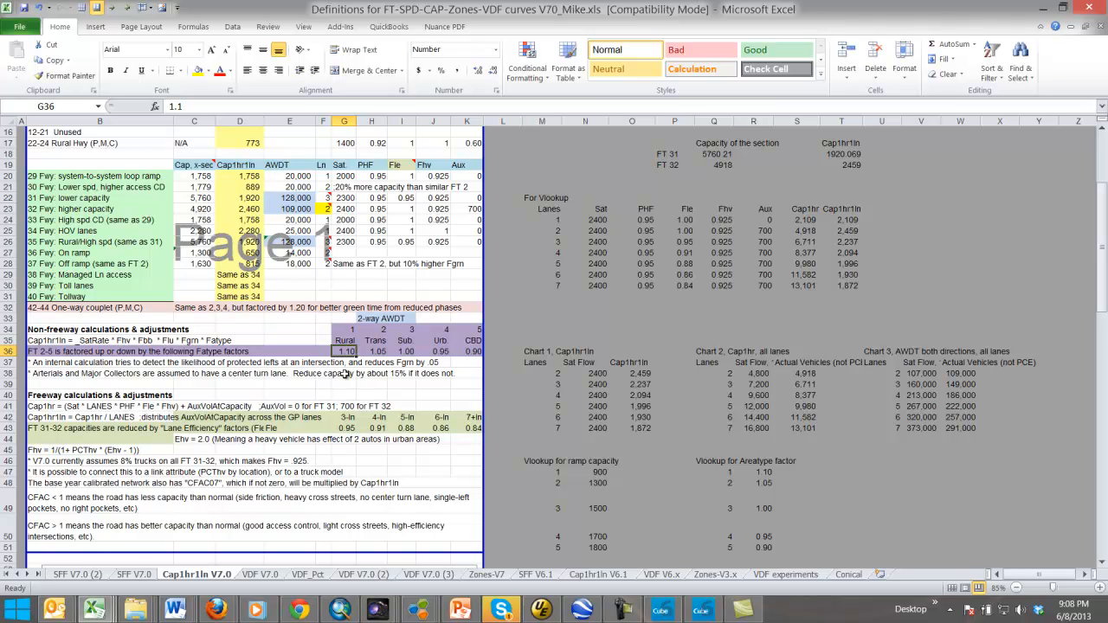
scroll(345, 373, "down", 7)
scroll(345, 373, "up", 4)
scroll(344, 373, "up", 3)
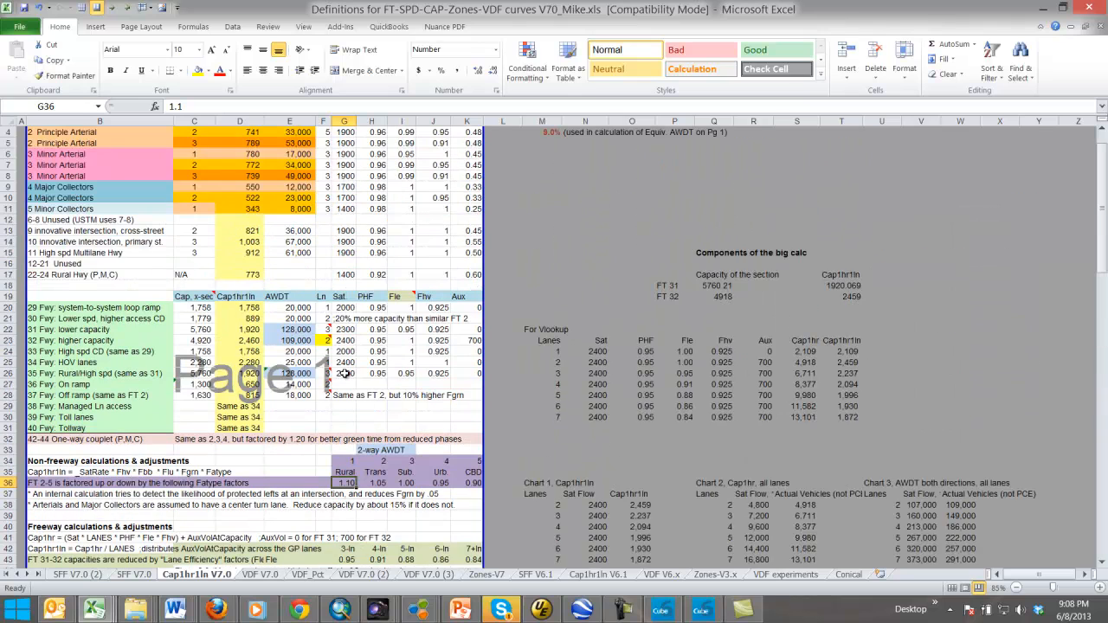
Step: Review the FT 32 freeway charts of hourly and daily capacity by lane count, and return to the main capacity table
scroll(345, 372, "down", 12)
scroll(346, 373, "down", 4)
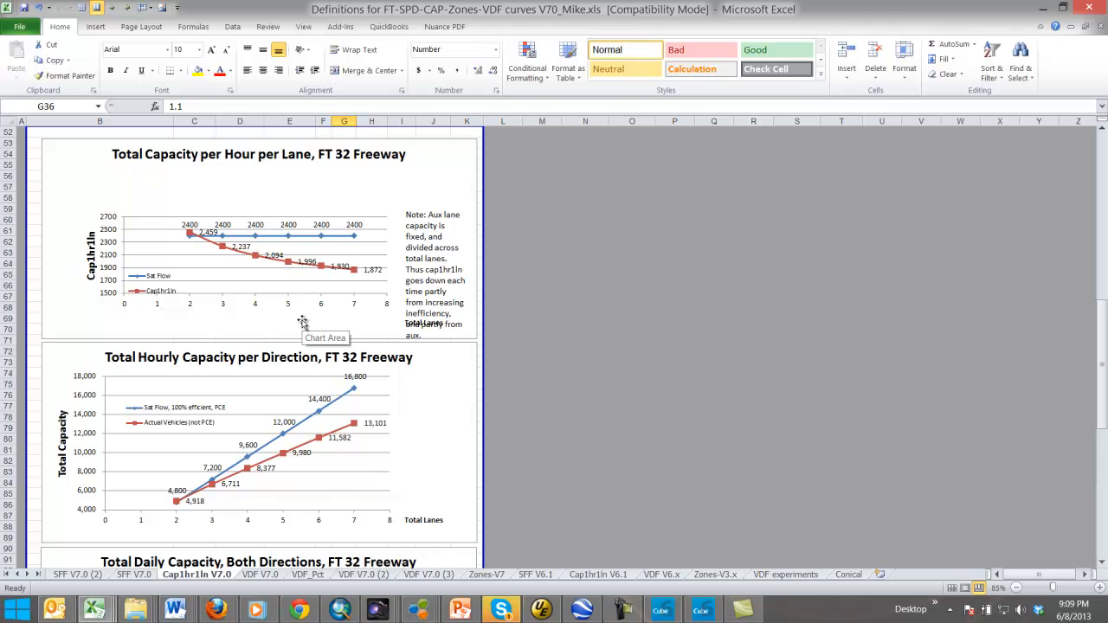
scroll(302, 322, "down", 5)
scroll(302, 322, "up", 20)
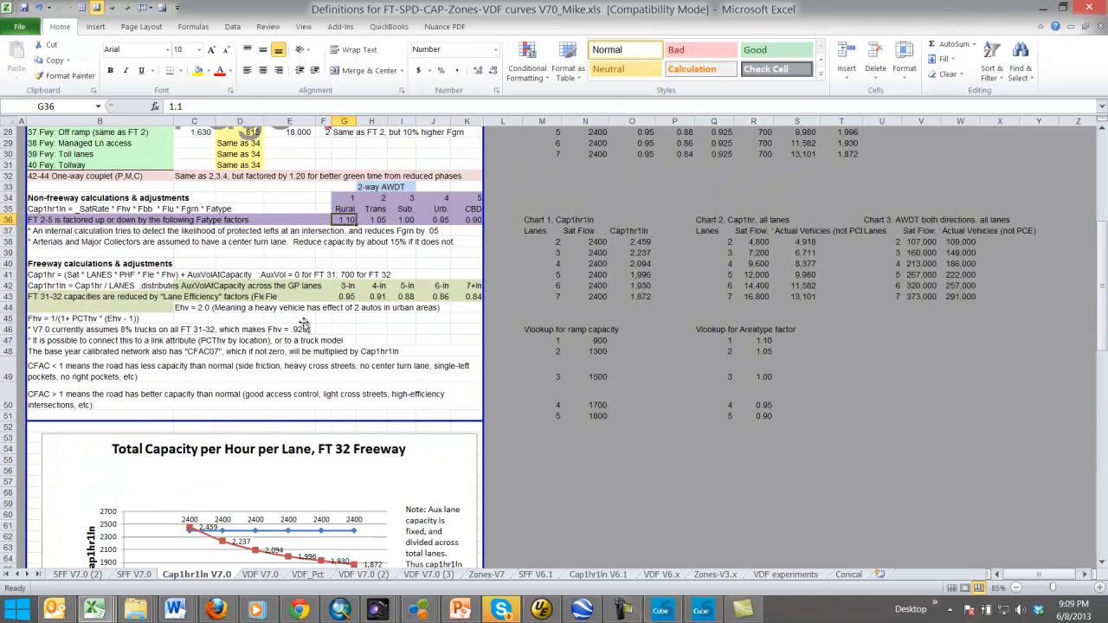
scroll(302, 322, "up", 2)
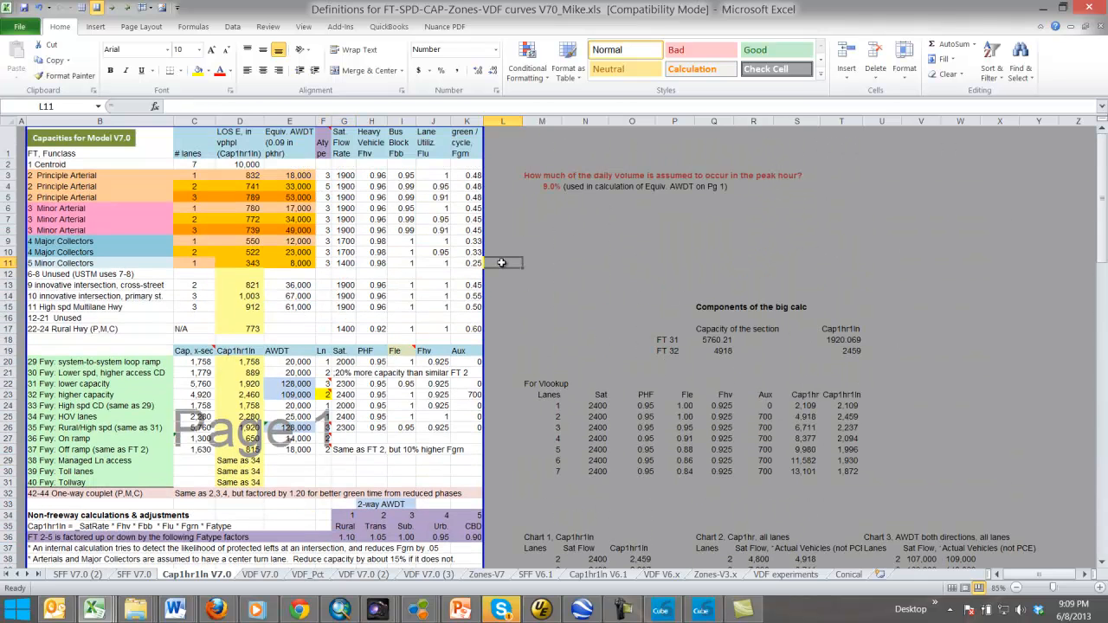
left_click(427, 296)
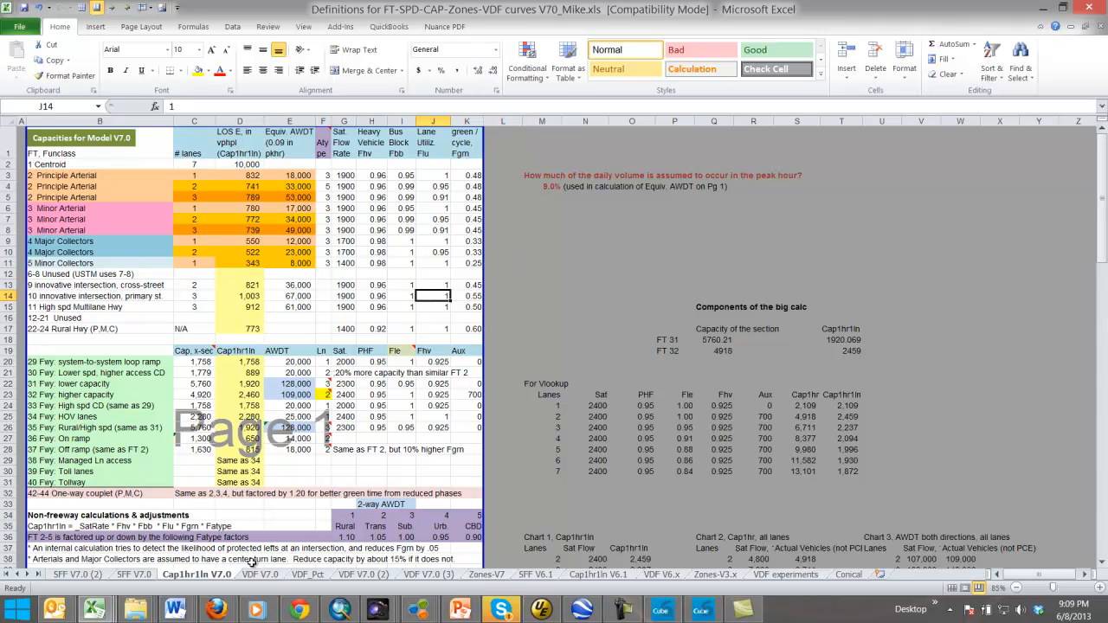
Step: Open the VDF V7.0 sheet and examine the Version 6.1 volume-delay curves
left_click(274, 575)
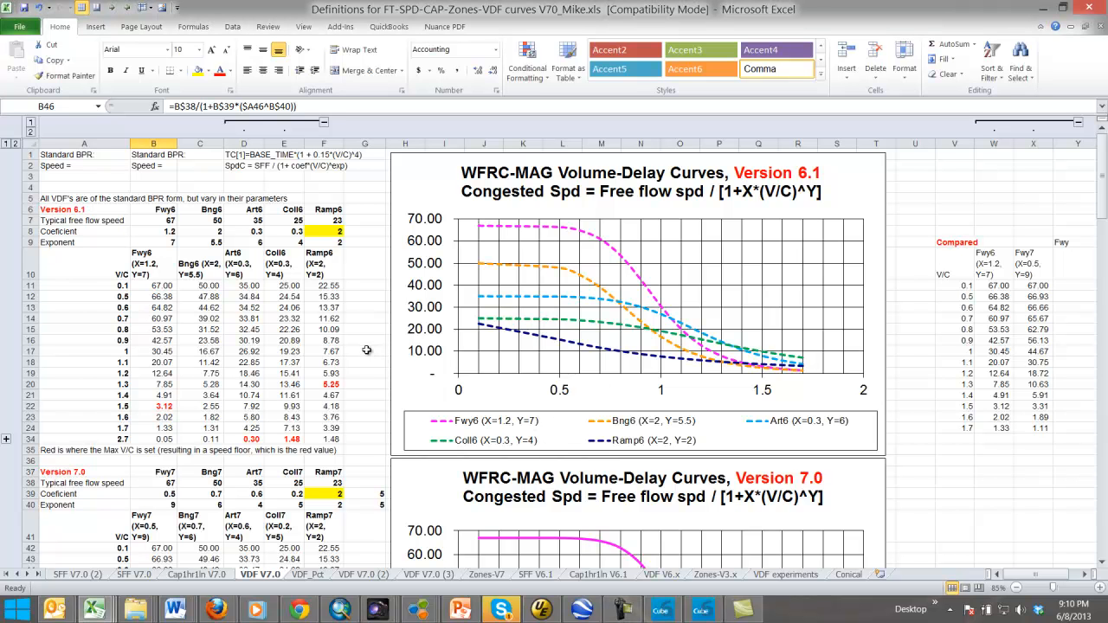
left_click(366, 351)
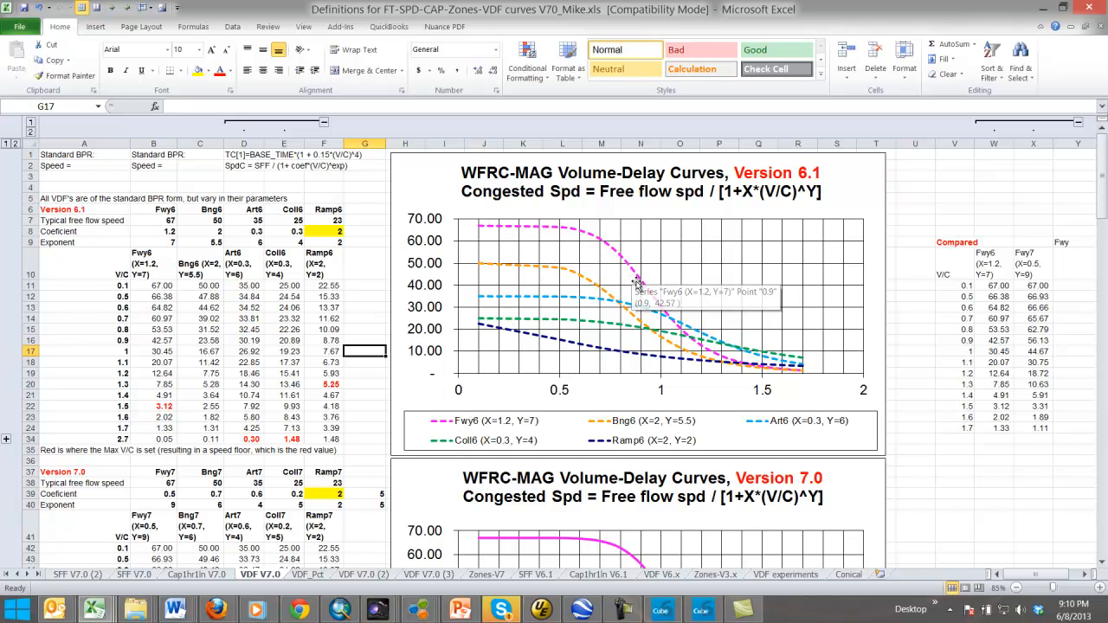
mouse_move(682, 340)
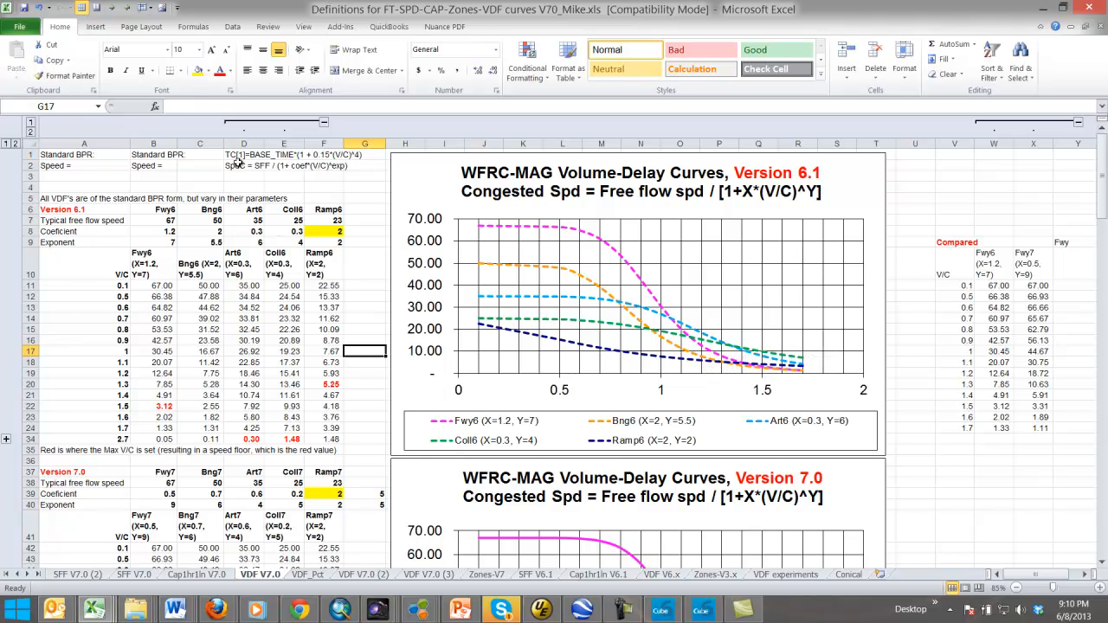
Step: Examine the standard BPR travel time formula and the congested speed formula above the Version 6.1 table
left_click(157, 156)
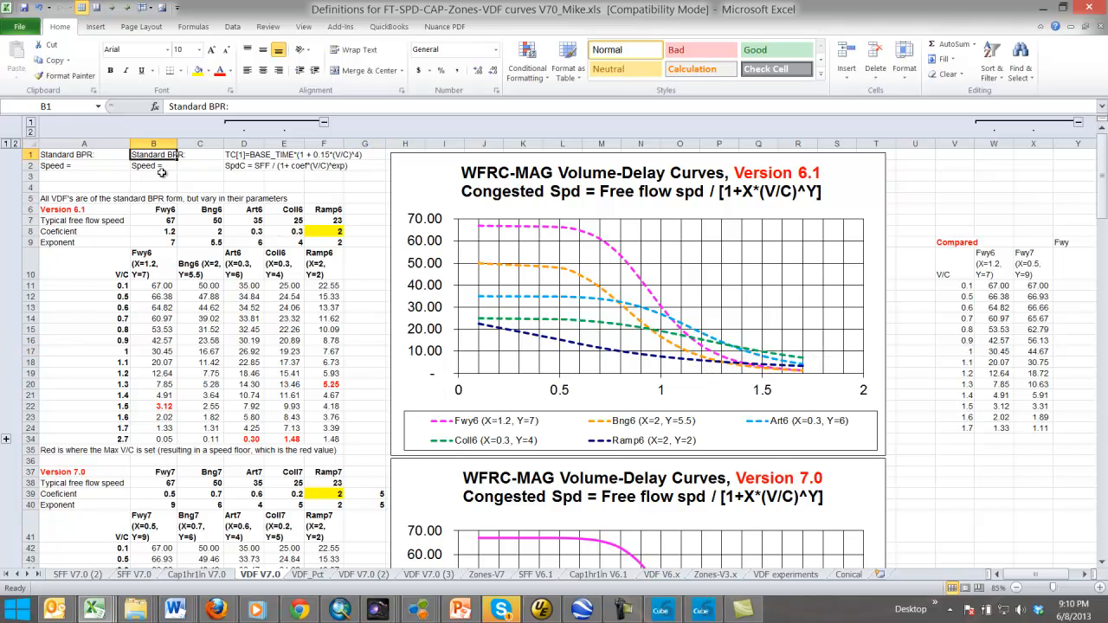
left_click(158, 164)
left_click(158, 155)
left_click(159, 166)
left_click(157, 177)
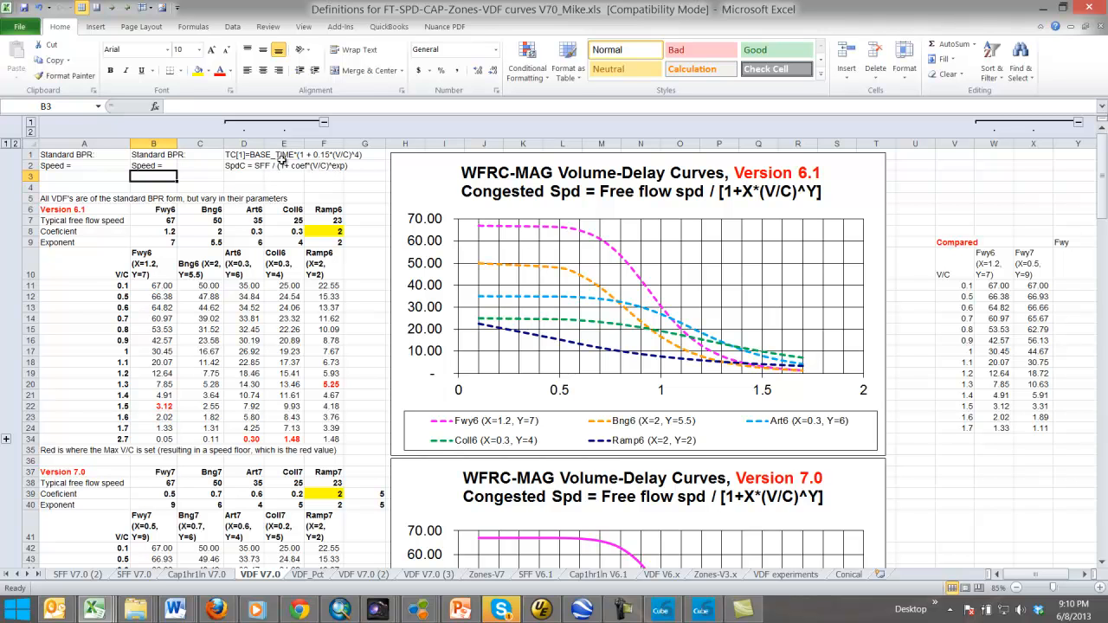
Step: Examine the 0.15 coefficient and the exponent of 4 in the standard BPR travel time formula
left_click(237, 154)
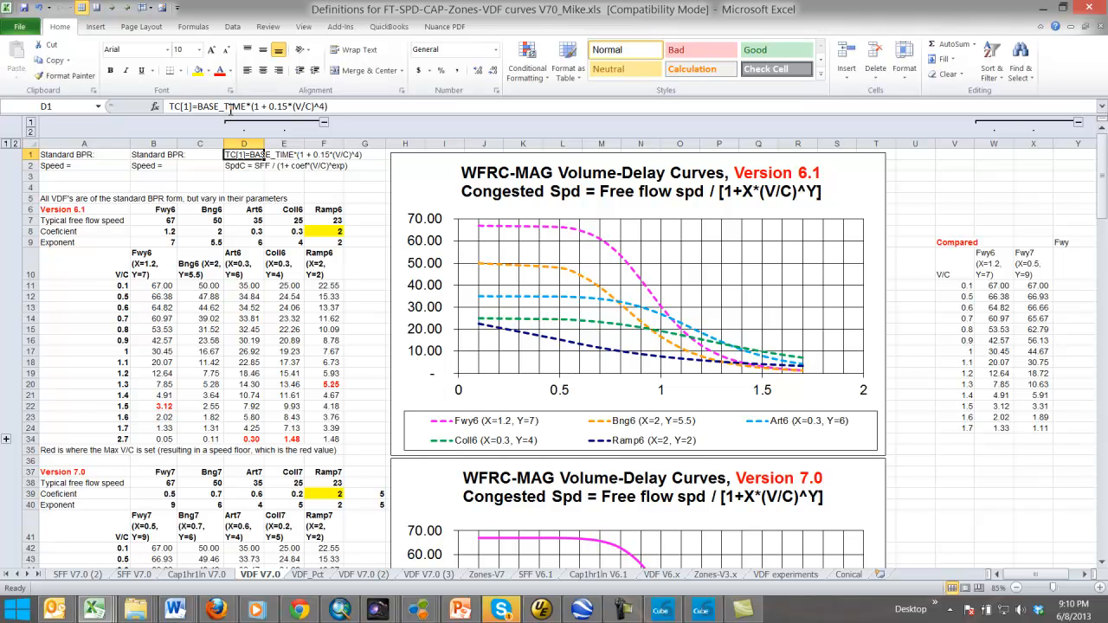
double_click(282, 106)
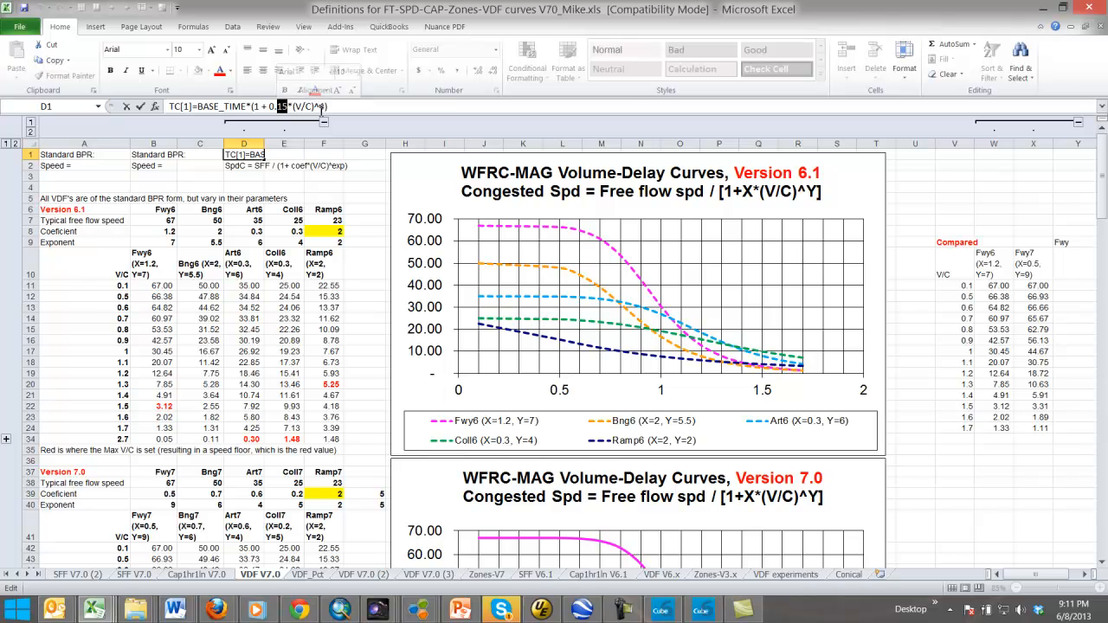
key("Return")
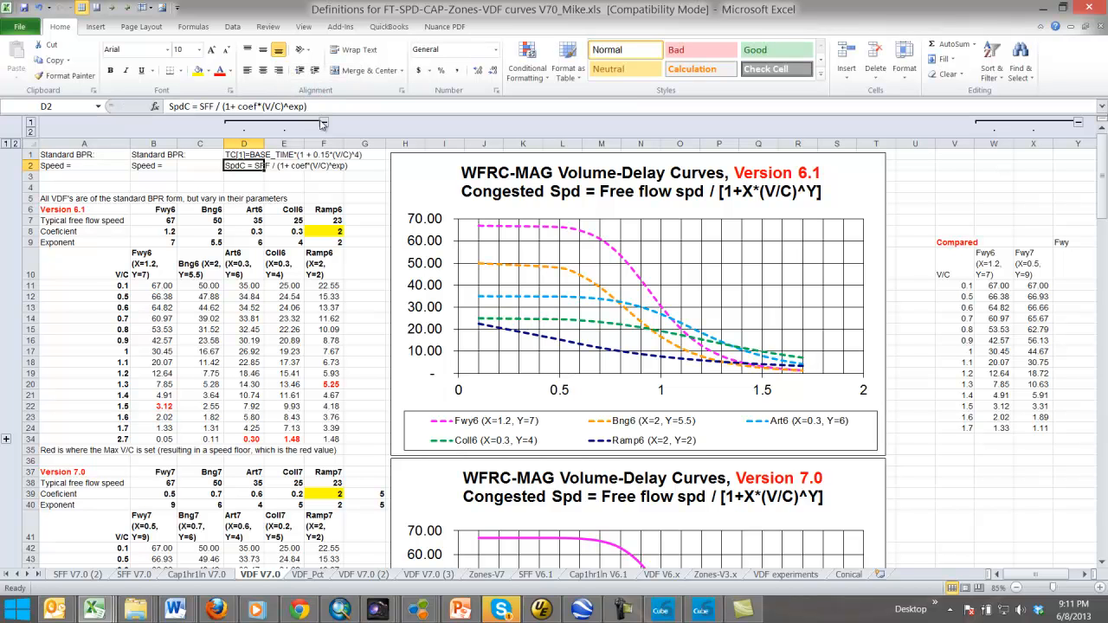
left_click(242, 188)
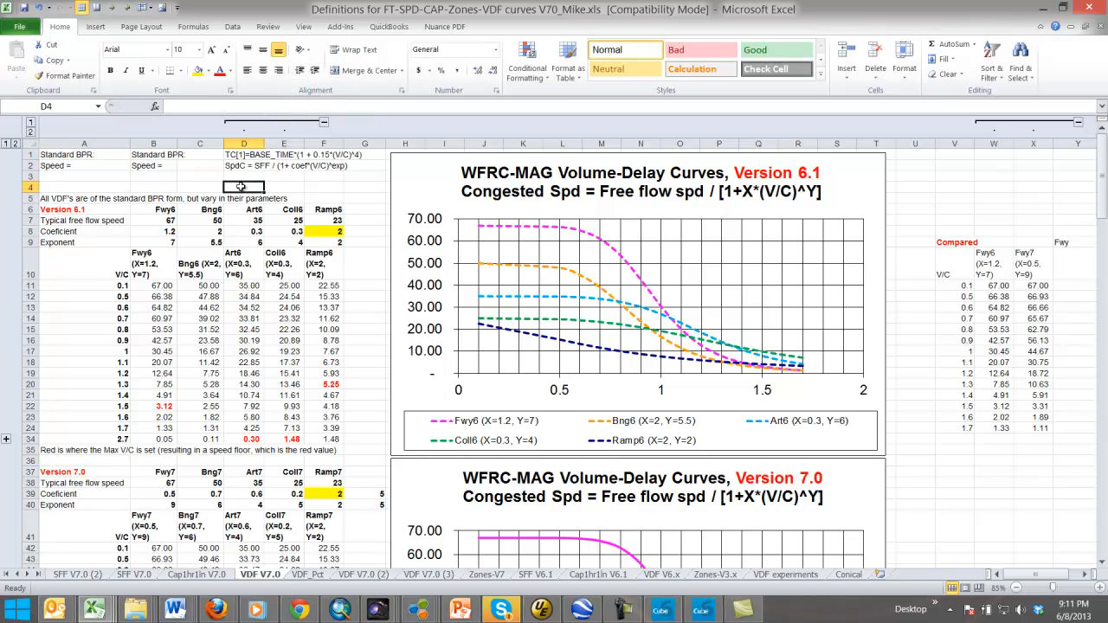
Step: Examine the congested speed formula's coefficient and exponent terms and its application in the Art6 speed column
double_click(244, 166)
left_click_drag(260, 166, 337, 169)
left_click(250, 186)
left_click(245, 287)
left_click(259, 317)
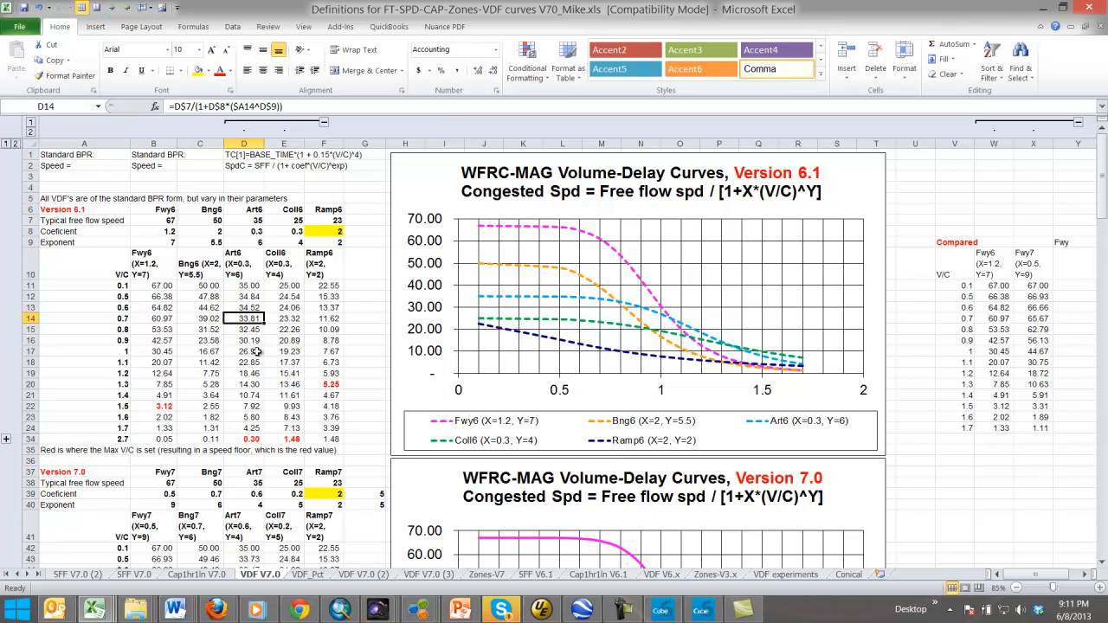
Step: Trace the cell references of the Fwy6 congested speed formula at V/C 0.5
left_click(173, 256)
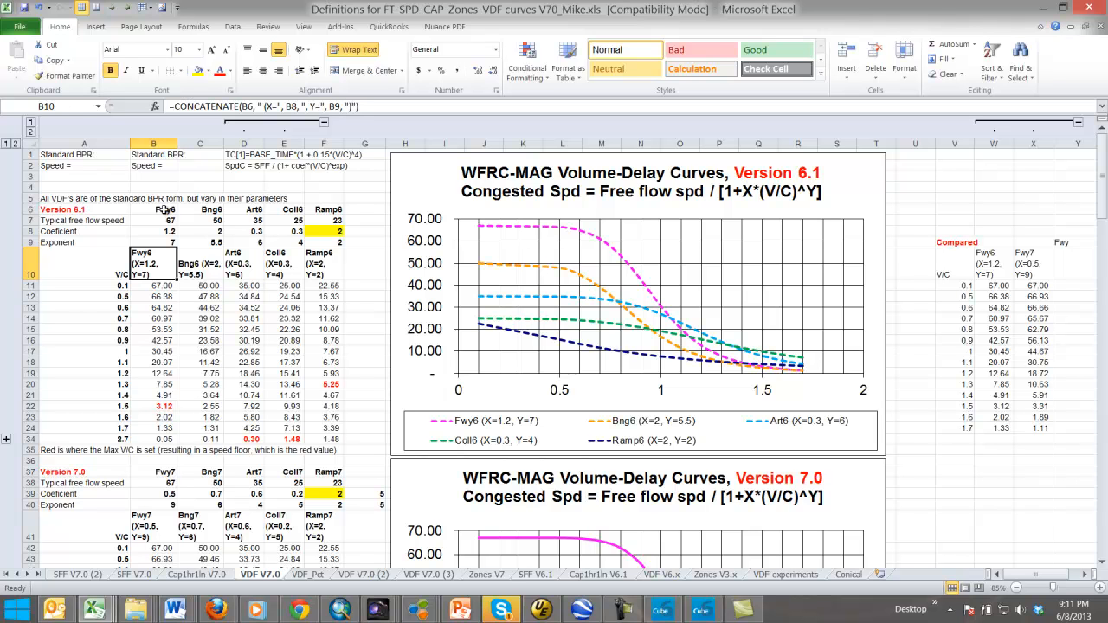
left_click(160, 297)
left_click(232, 107)
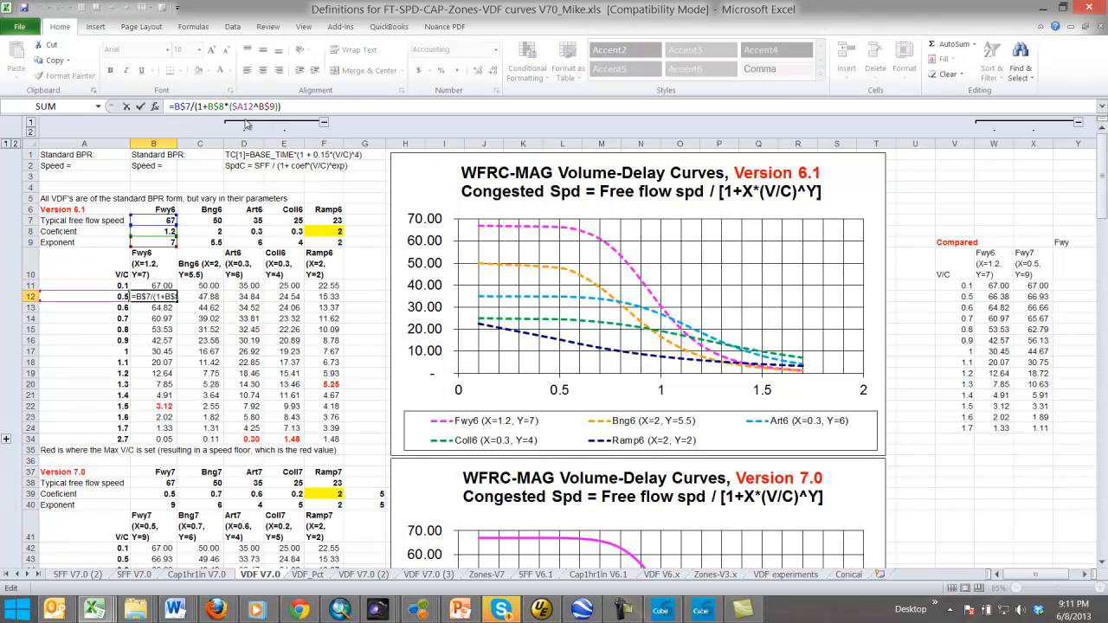
key("Return")
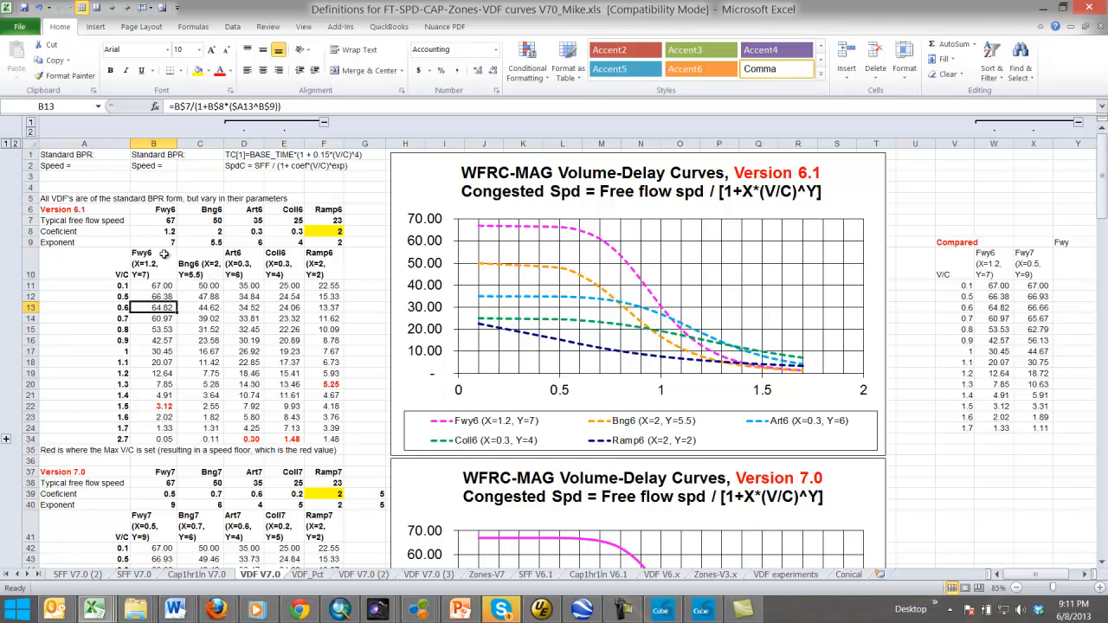
Step: Review the Version 6.1 typical free flow speeds and match them to the starting points of the Fwy6 and Bng6 curves
left_click(167, 220)
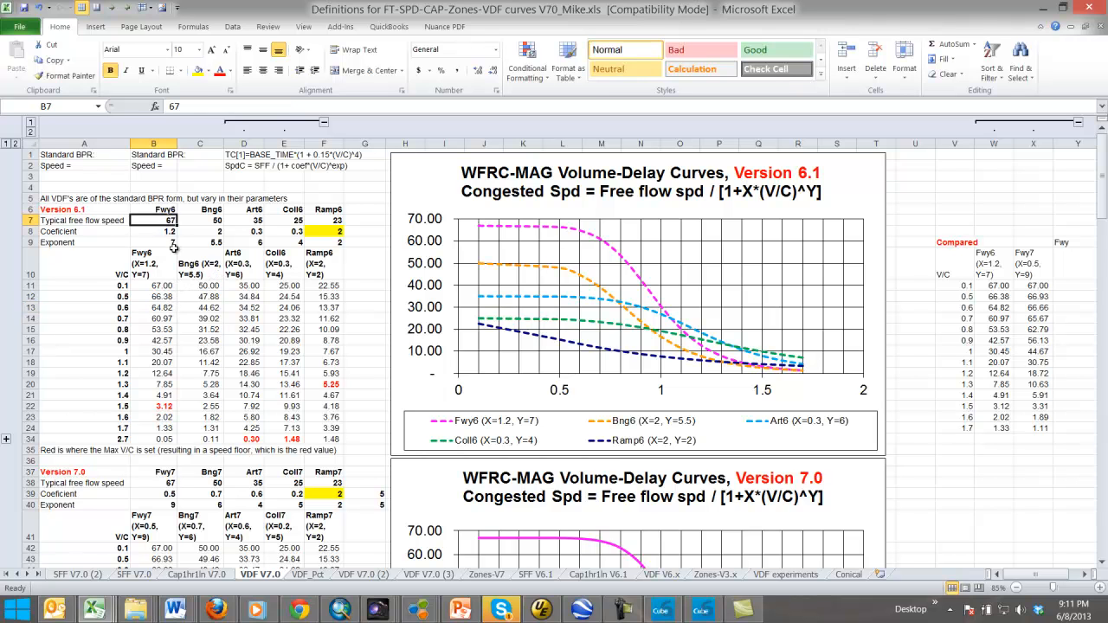
key("Right")
key("Right")
key("Right")
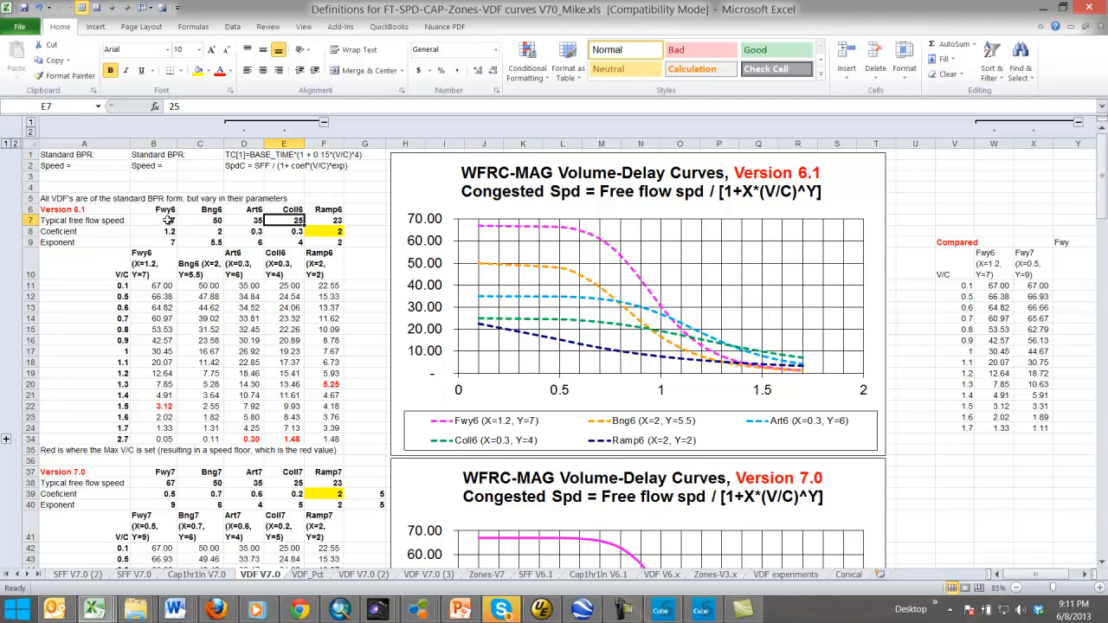
left_click(478, 227)
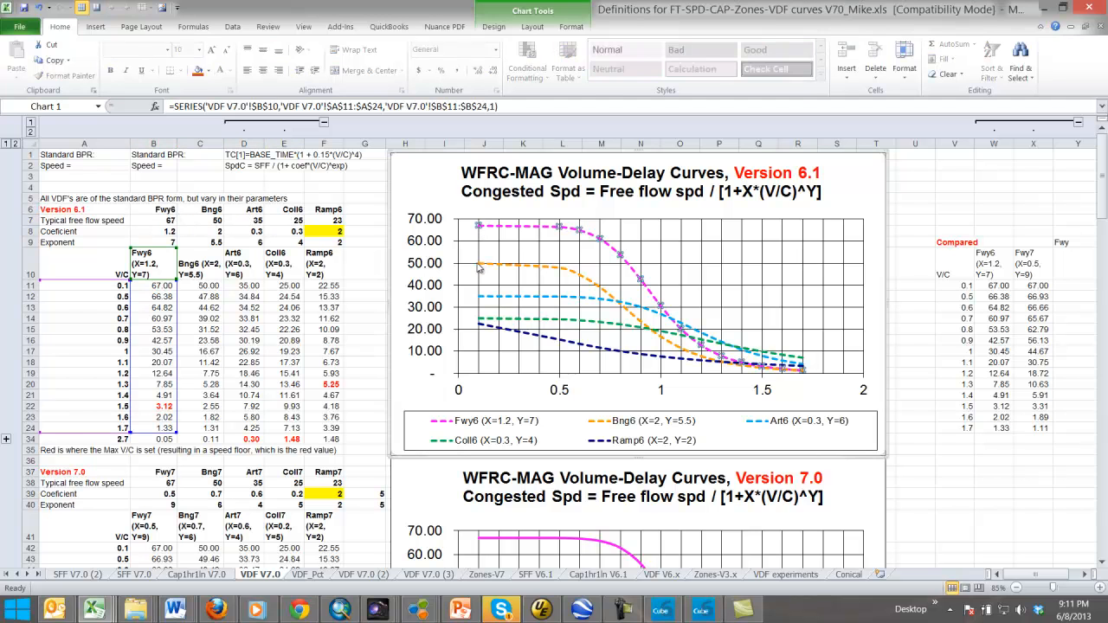
left_click(478, 264)
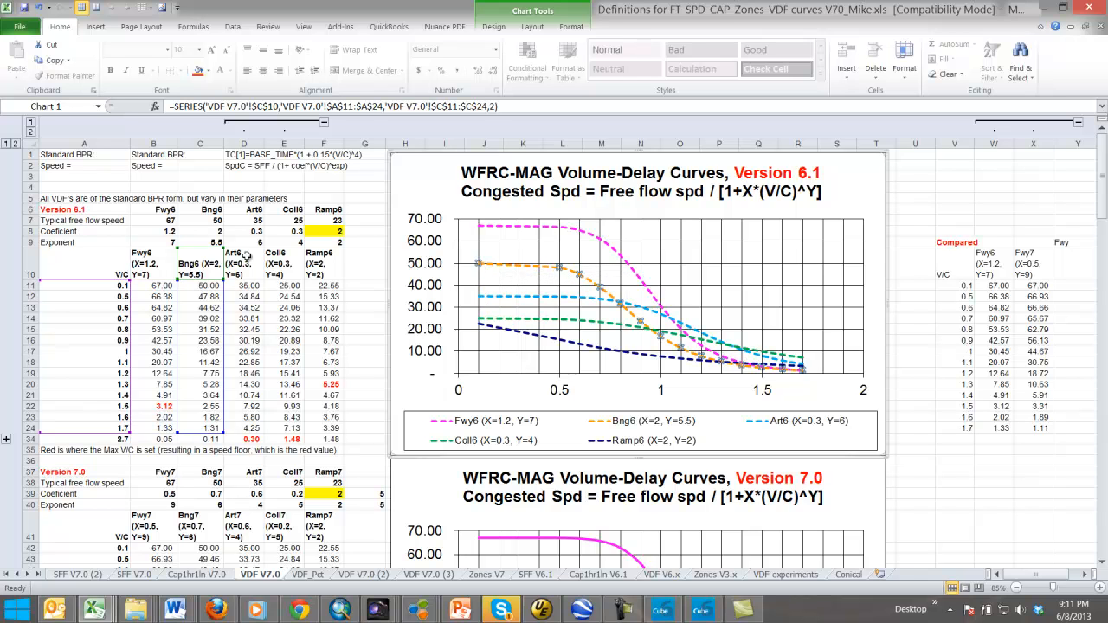
Step: Try a coefficient of 6 for Fwy6 in Version 6.1, inspect its curve, and undo the change
left_click(214, 243)
left_click(163, 234)
left_click(167, 245)
left_click(169, 232)
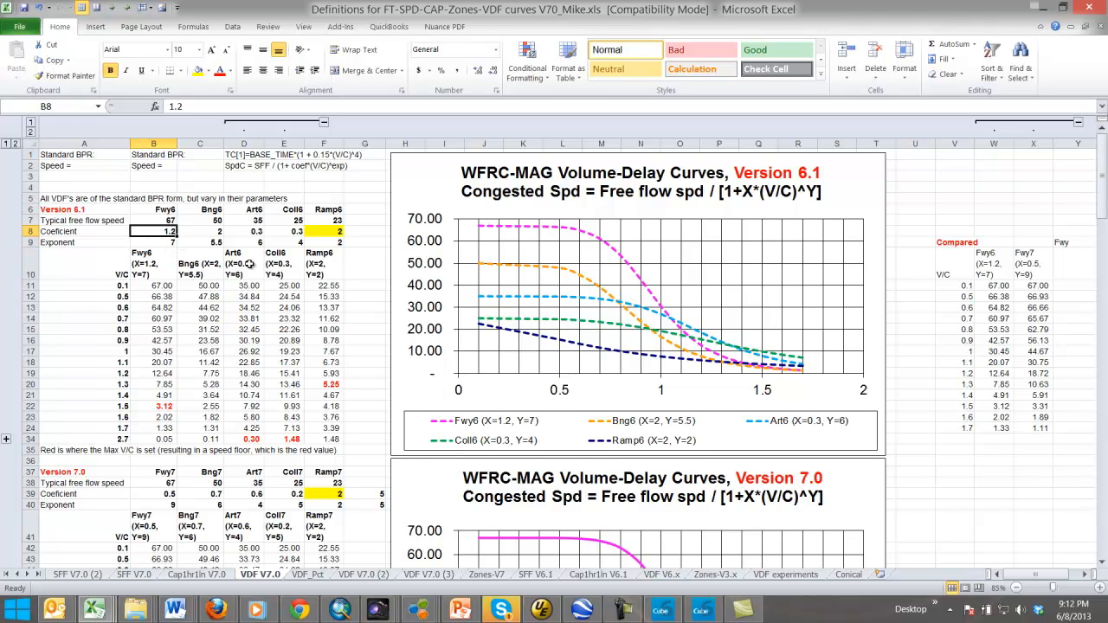
type("6")
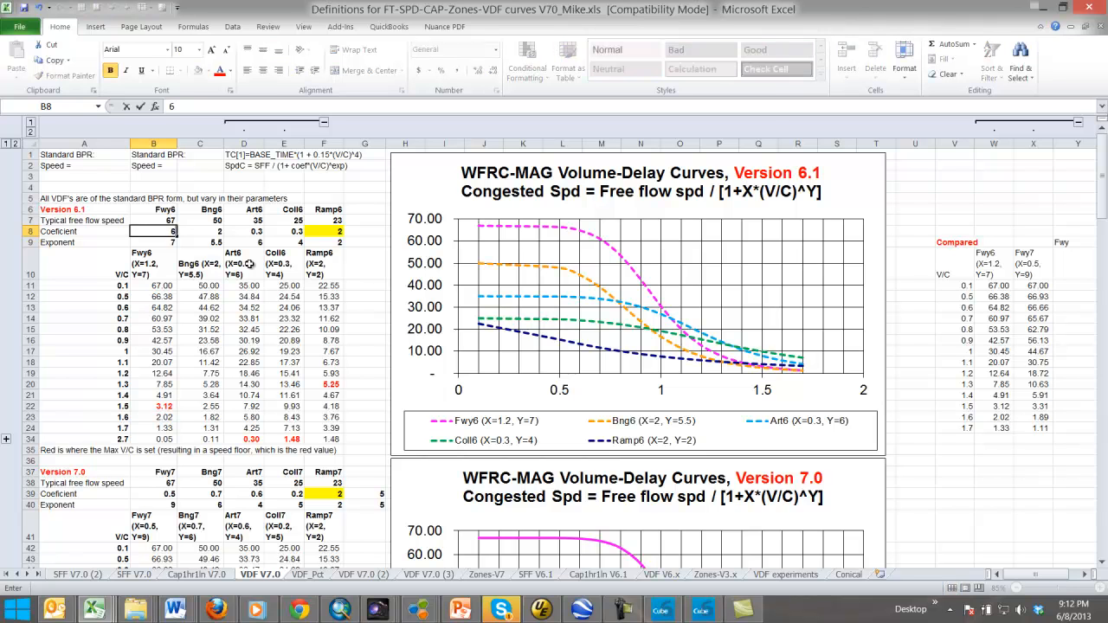
key("Return")
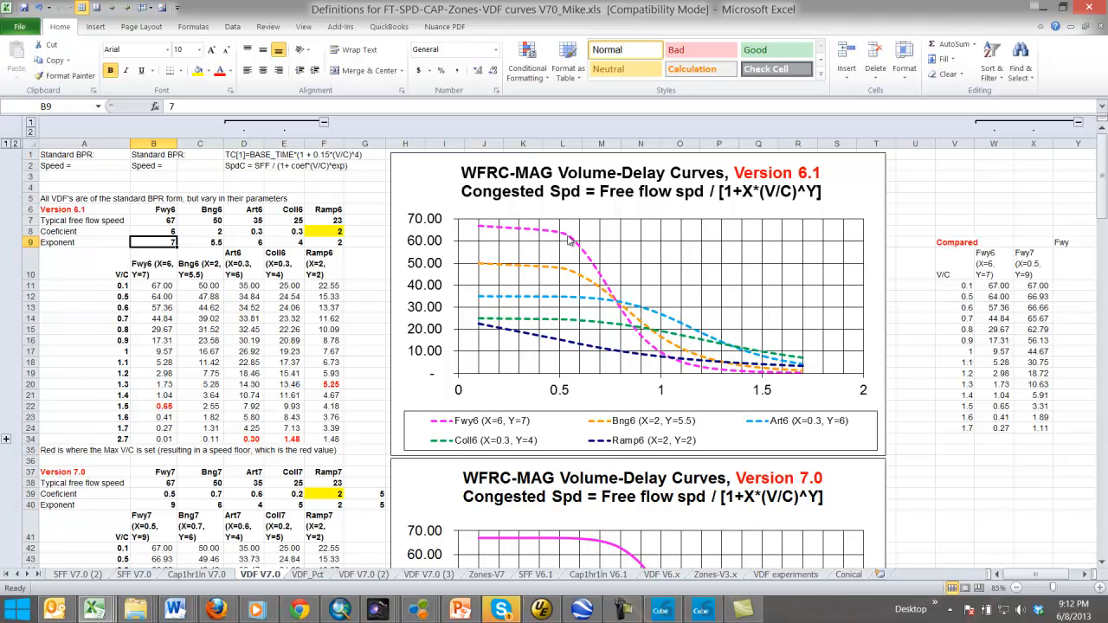
mouse_move(571, 242)
mouse_move(663, 359)
key("ctrl+z")
Step: Try an exponent of 20 for Fwy6 in Version 6.1 and undo the change
left_click(169, 243)
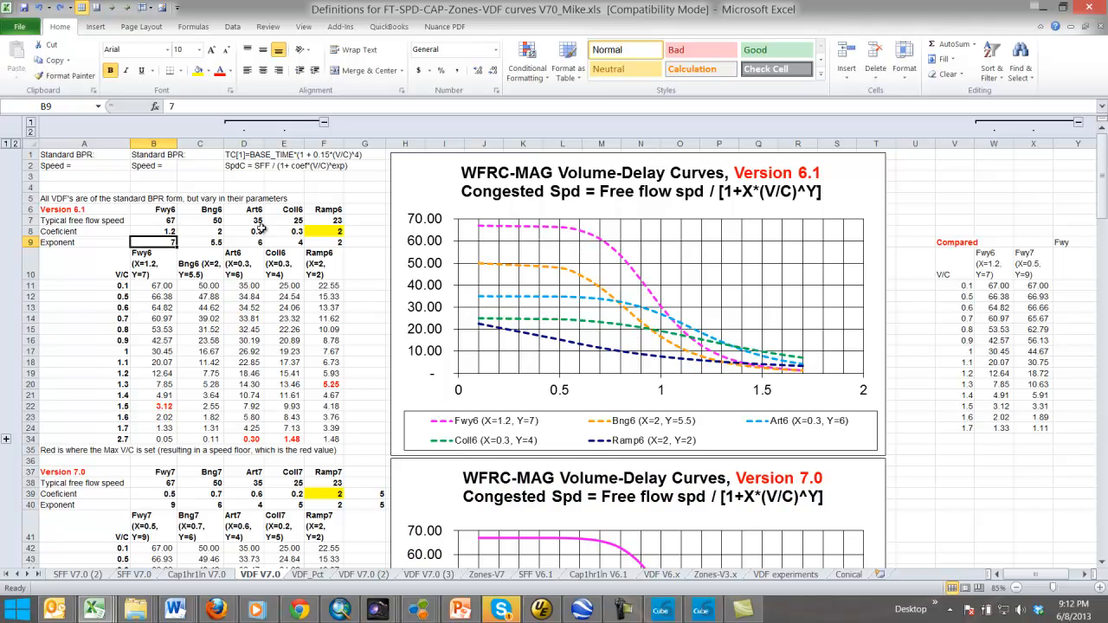
type("20")
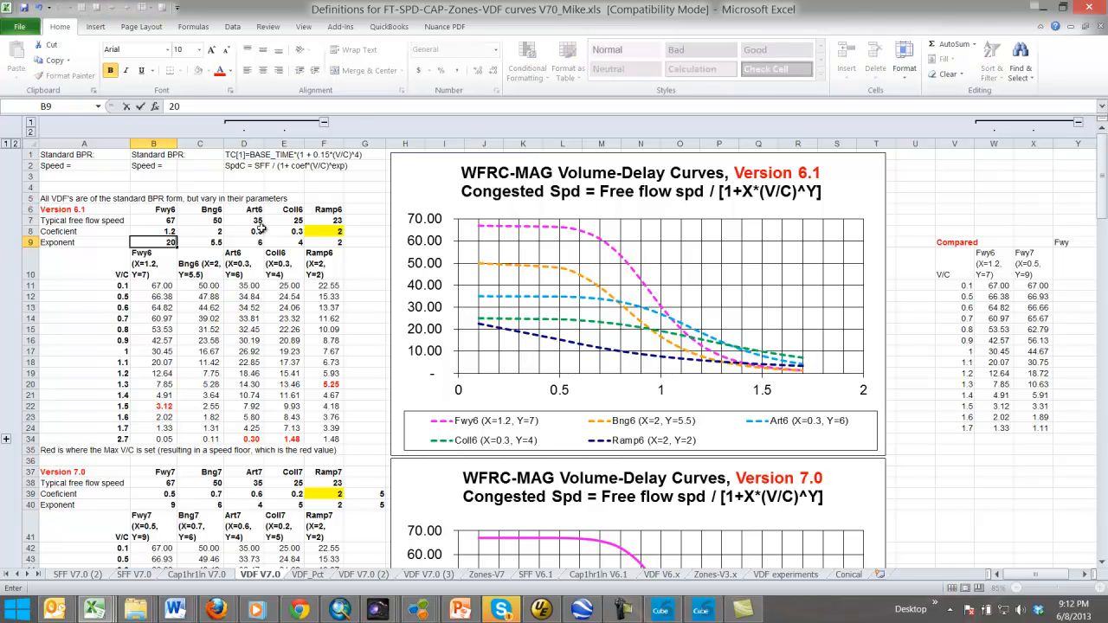
key("Return")
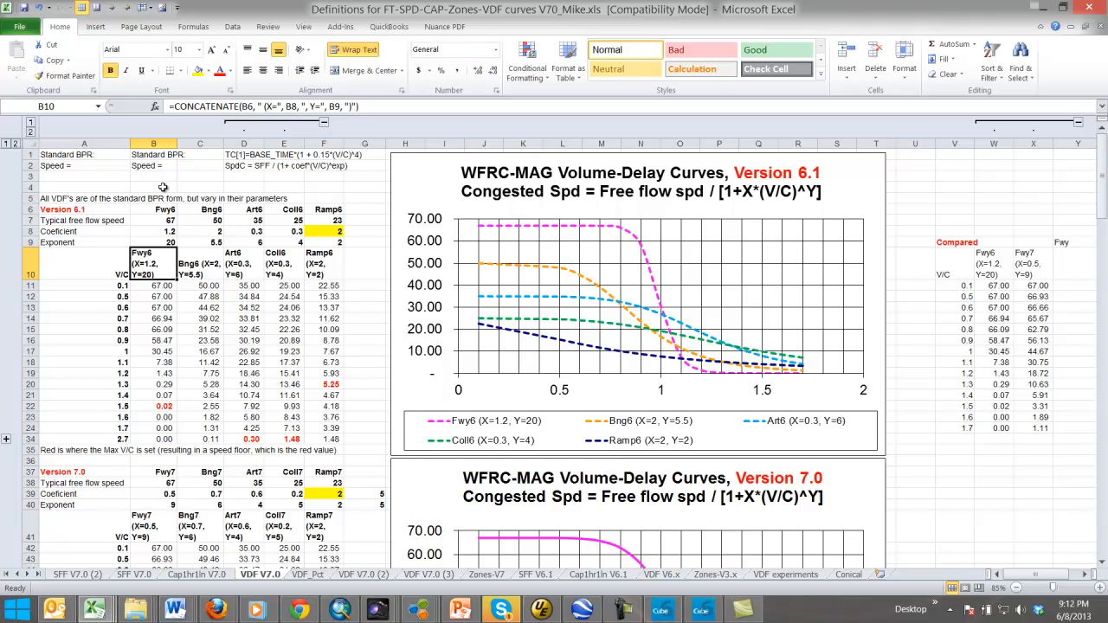
key("ctrl+z")
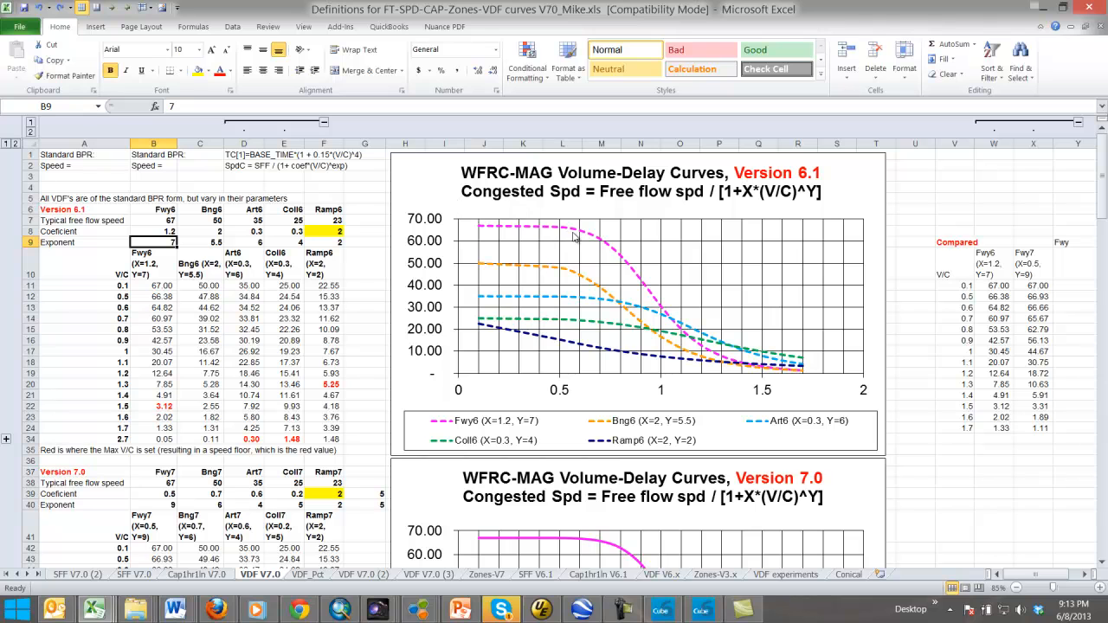
Step: Set the Version 6.1 Fwy6 exponent to 20 and inspect points along the Fwy6 curve around V/C 1
mouse_move(623, 268)
mouse_move(711, 363)
type("20")
key("Return")
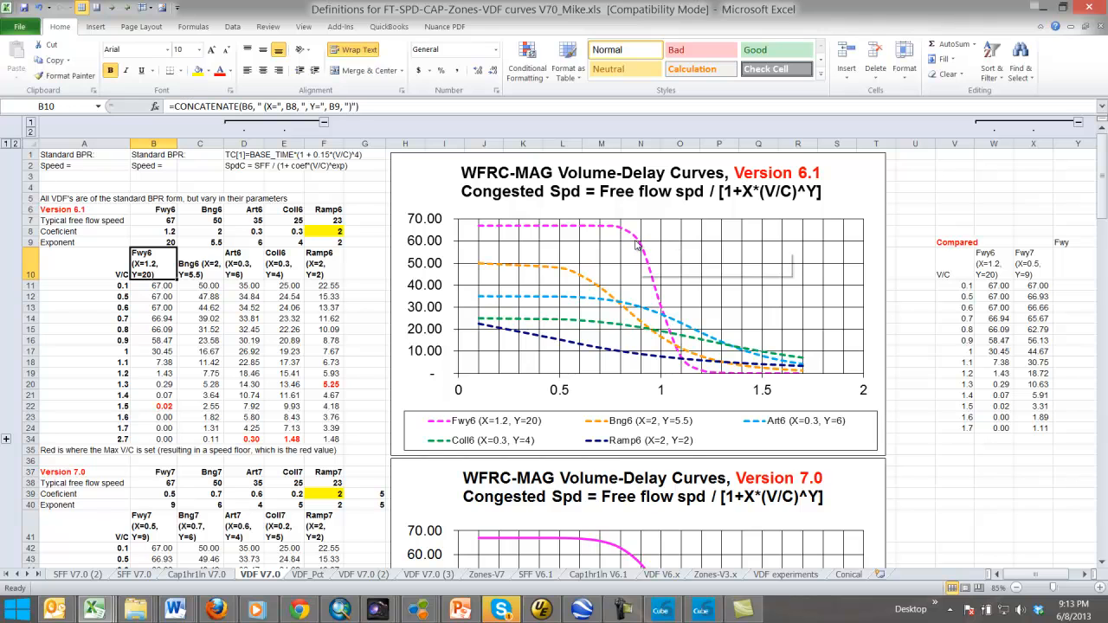
mouse_move(641, 250)
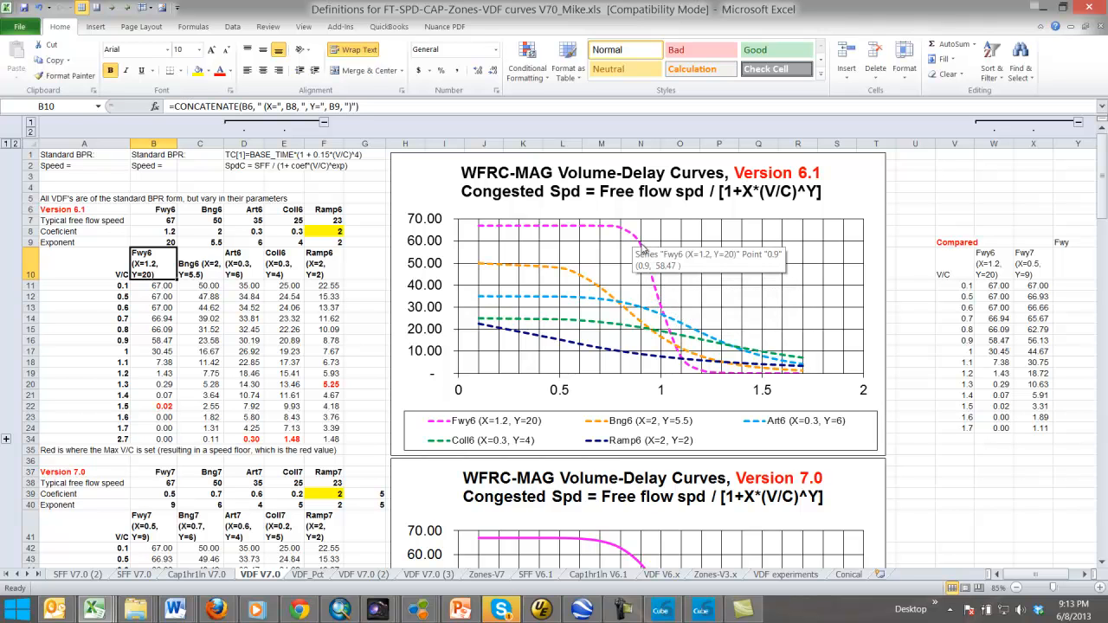
mouse_move(661, 310)
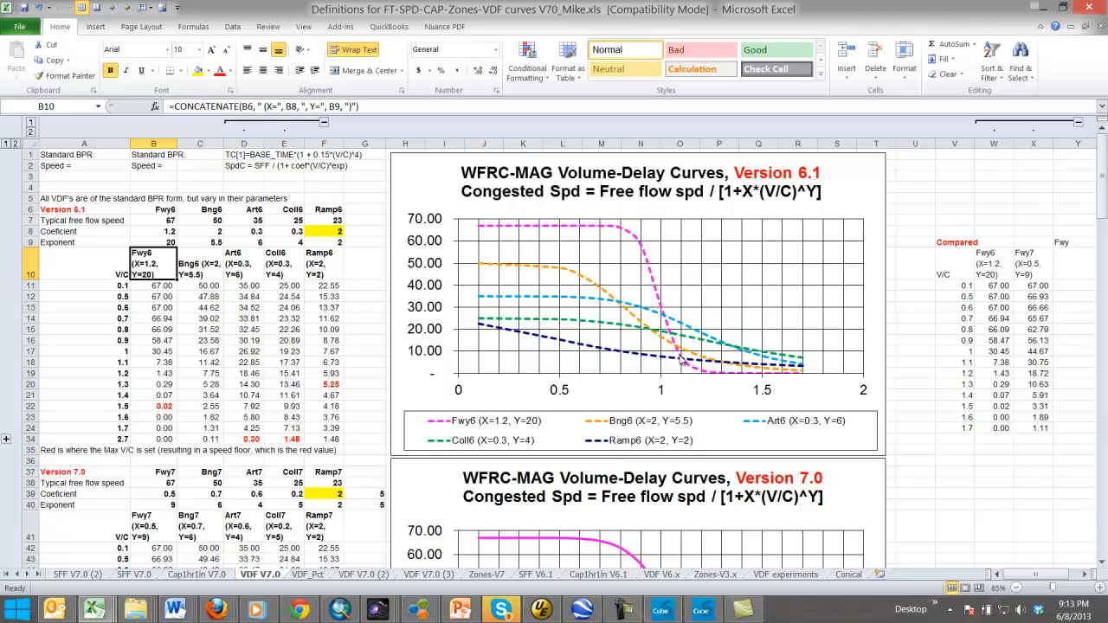
mouse_move(697, 371)
Step: Examine the congested speeds by V/C ratio in the Fwy6, Bng6, Art6 and Coll6 columns of Version 6.1
left_click(162, 316)
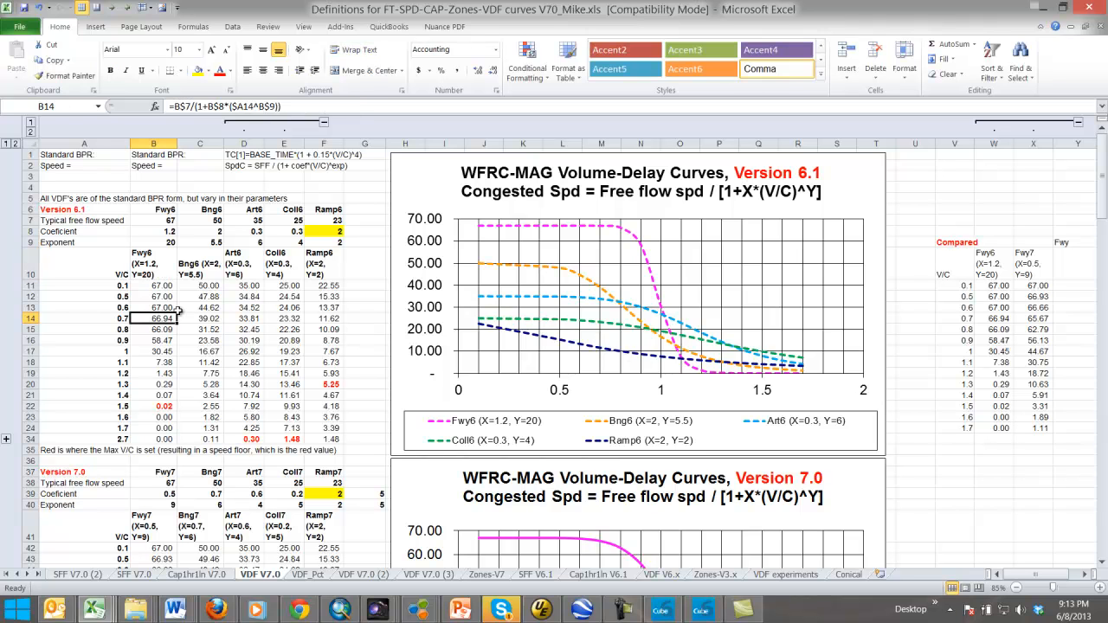
left_click(212, 242)
left_click(215, 309)
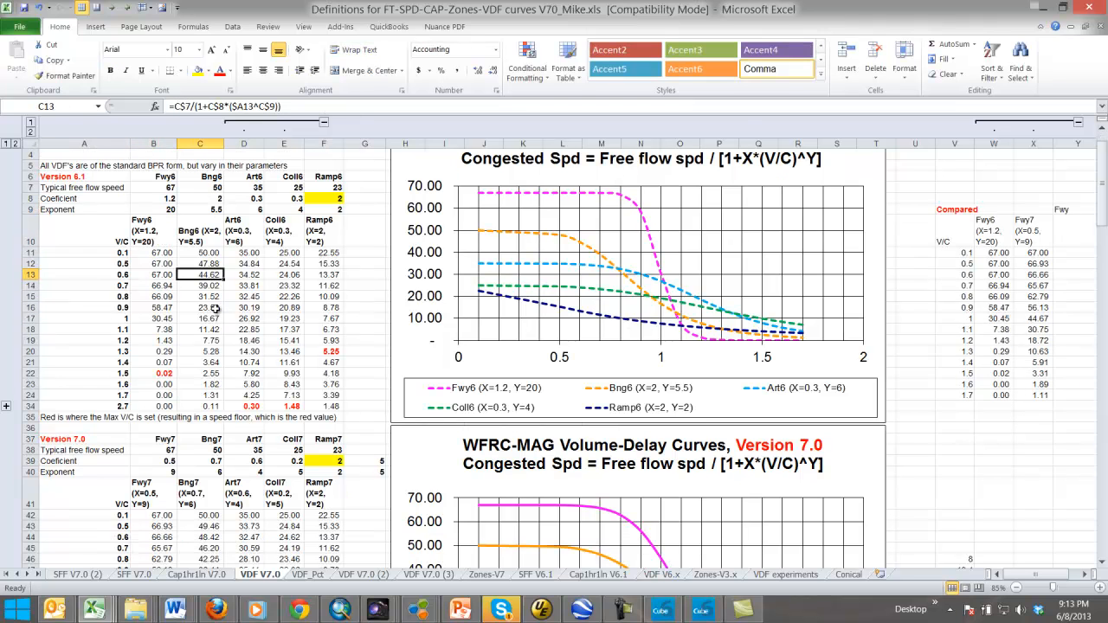
left_click(239, 331)
left_click_drag(216, 310, 217, 374)
left_click_drag(254, 331, 254, 384)
left_click(292, 340)
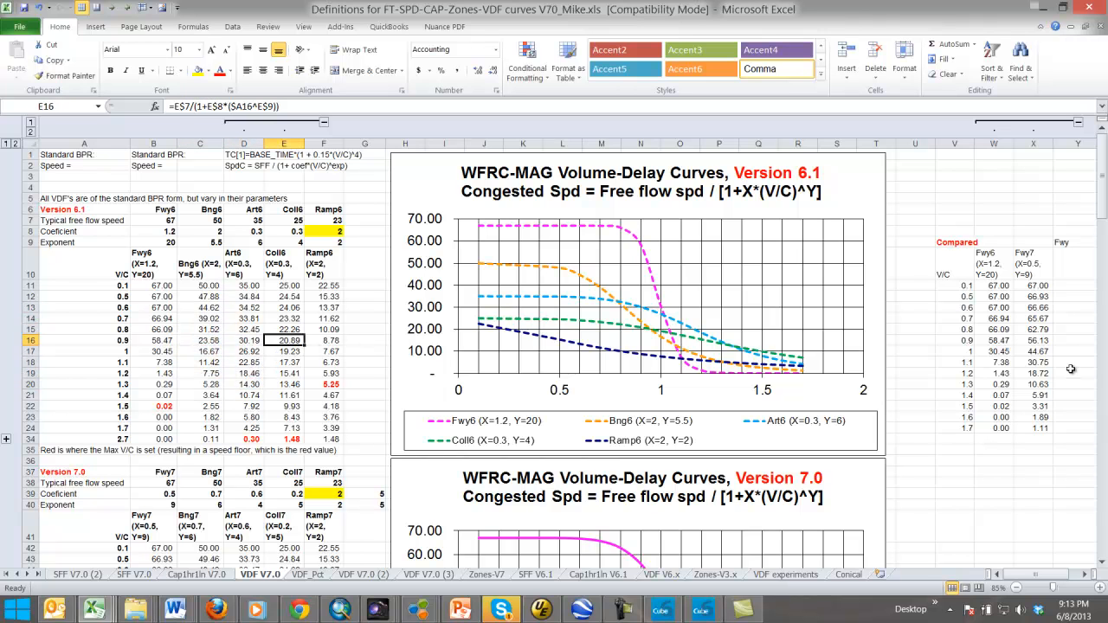
left_click(356, 339)
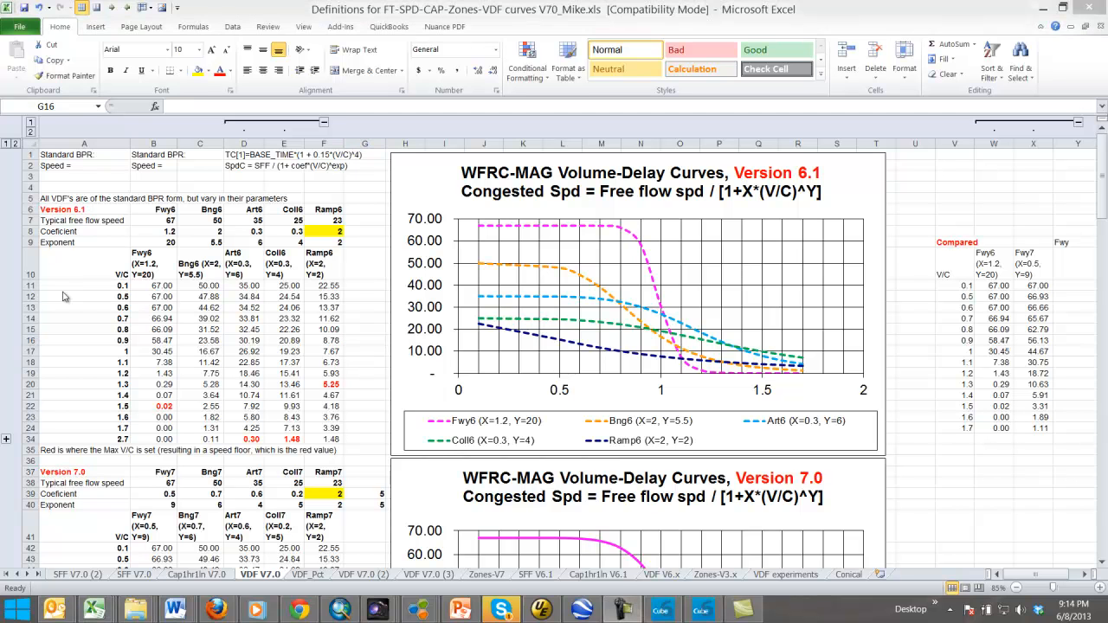
Step: Highlight the Version 6.1 Fwy6 exponent cell with yellow fill
left_click(170, 244)
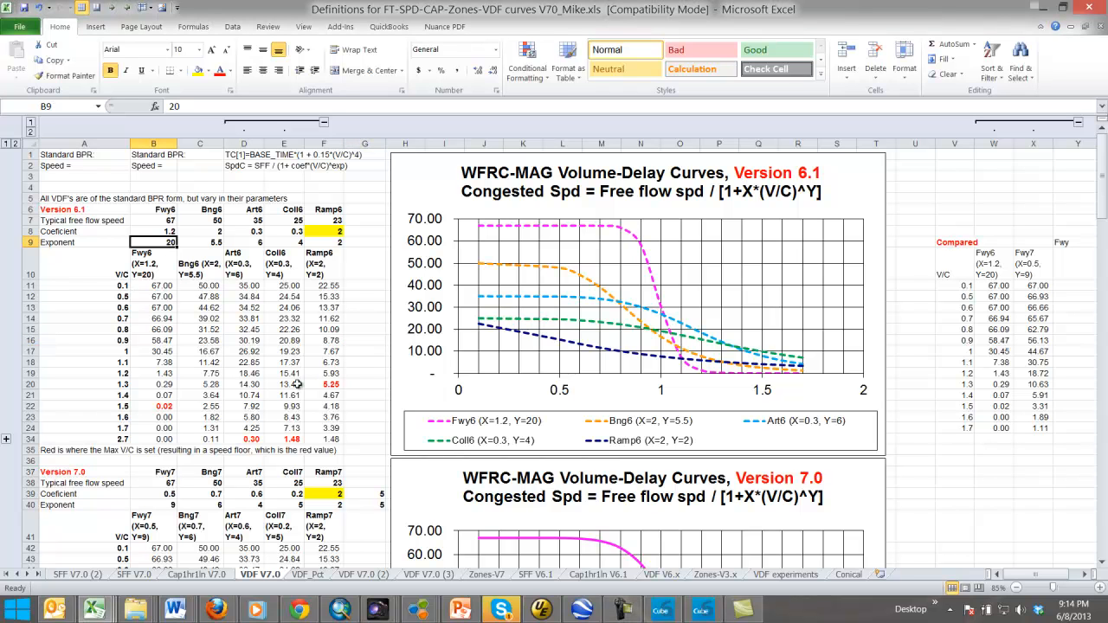
left_click(198, 71)
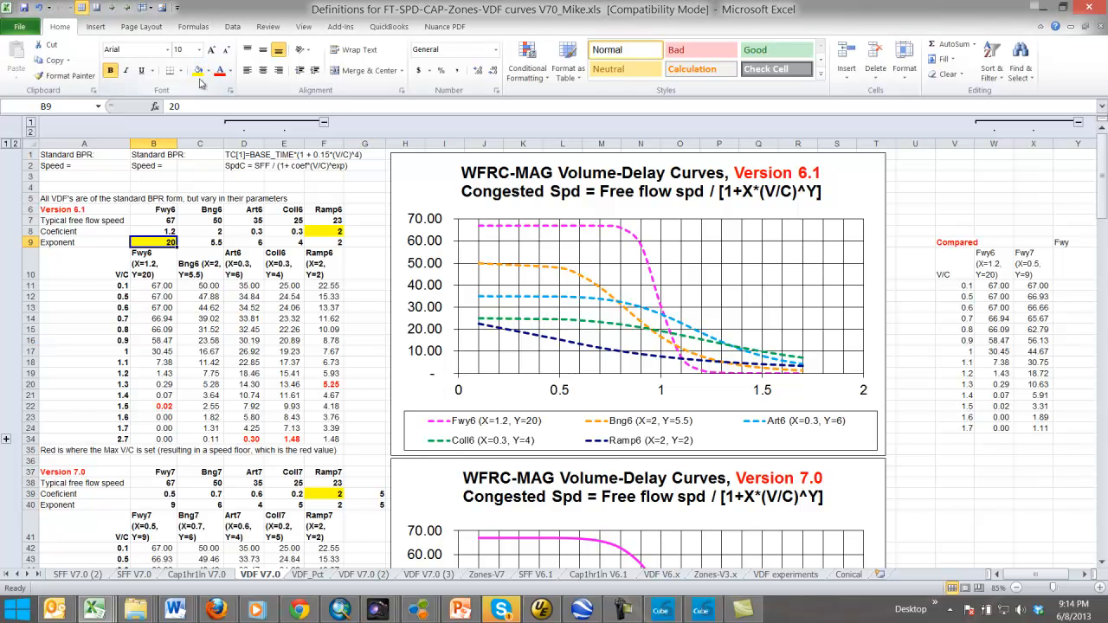